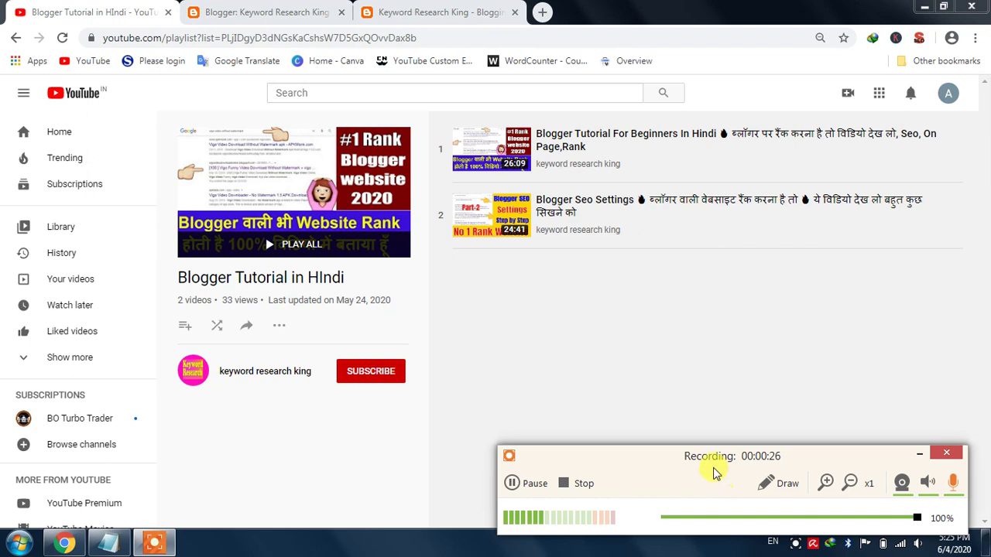
drag(713, 473, 738, 500)
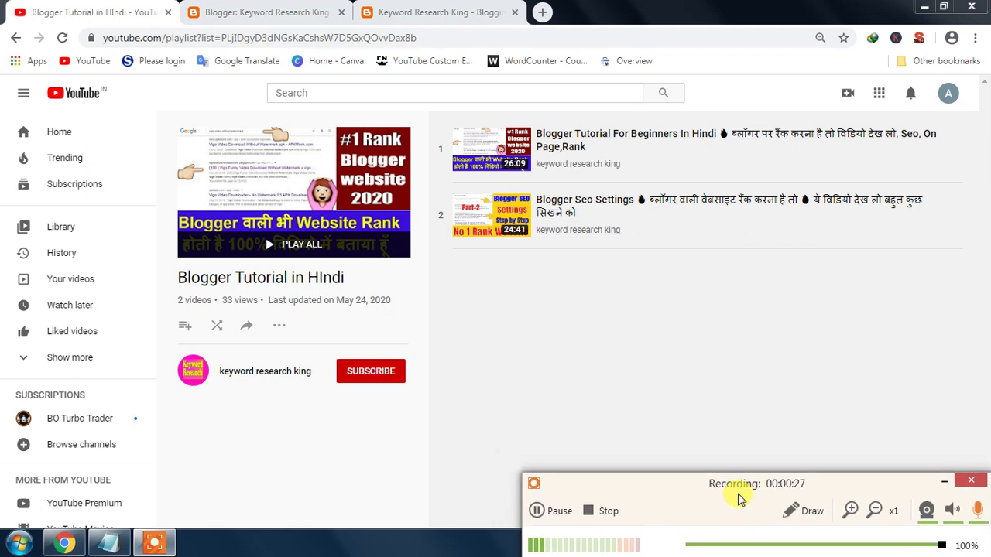
click(393, 542)
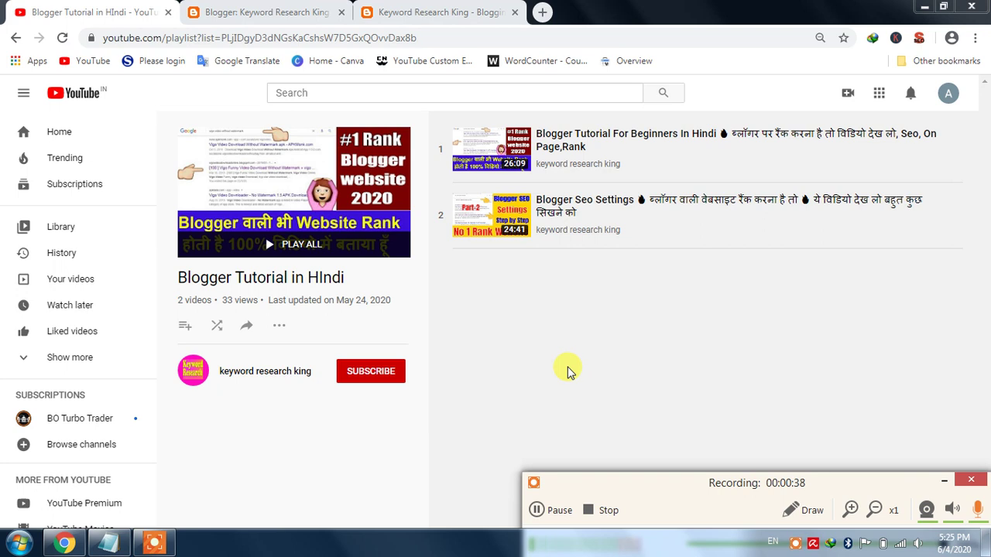
Look over the live Keyword Research King blog, its Blogger posts list and the YouTube playlist of Blogger tutorials.
click(431, 14)
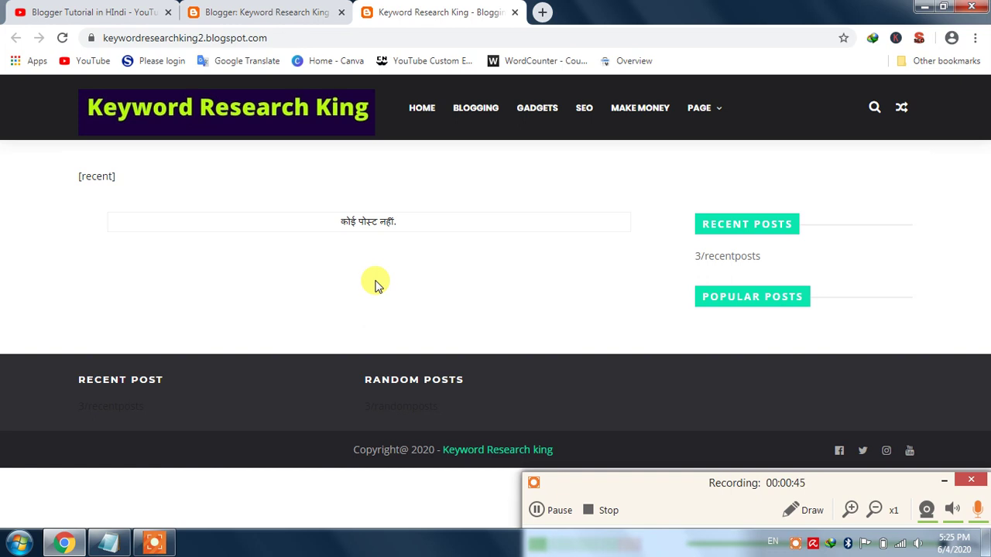
click(250, 12)
click(147, 14)
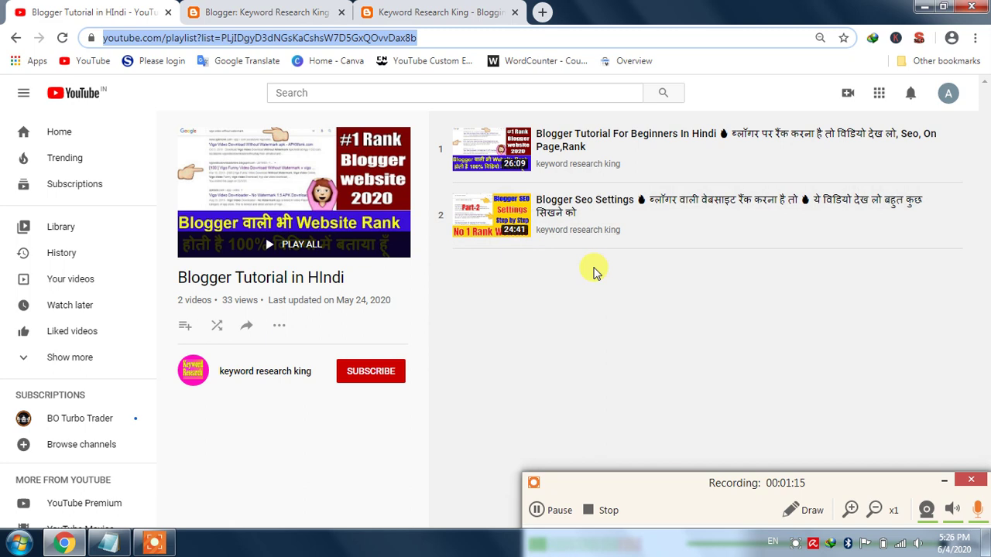
click(288, 9)
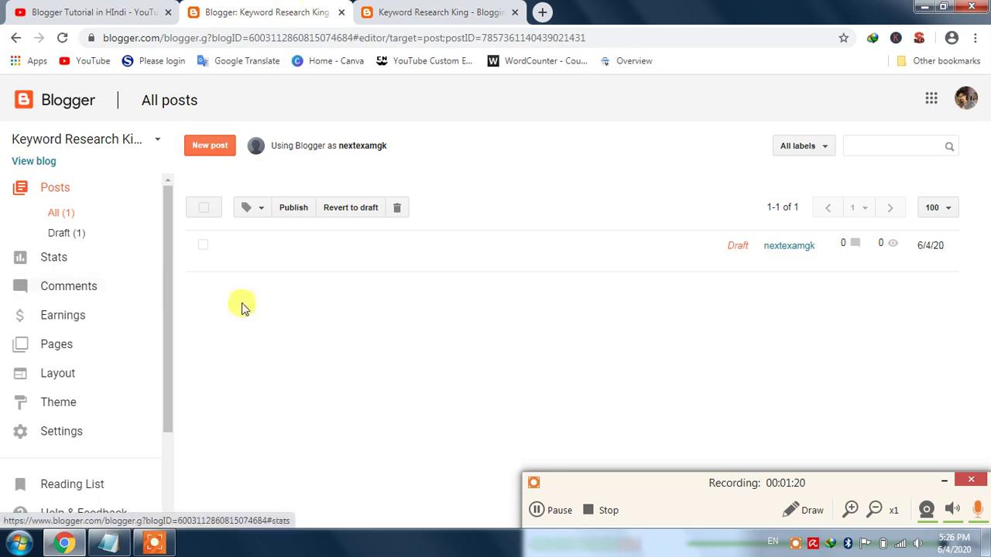
click(66, 9)
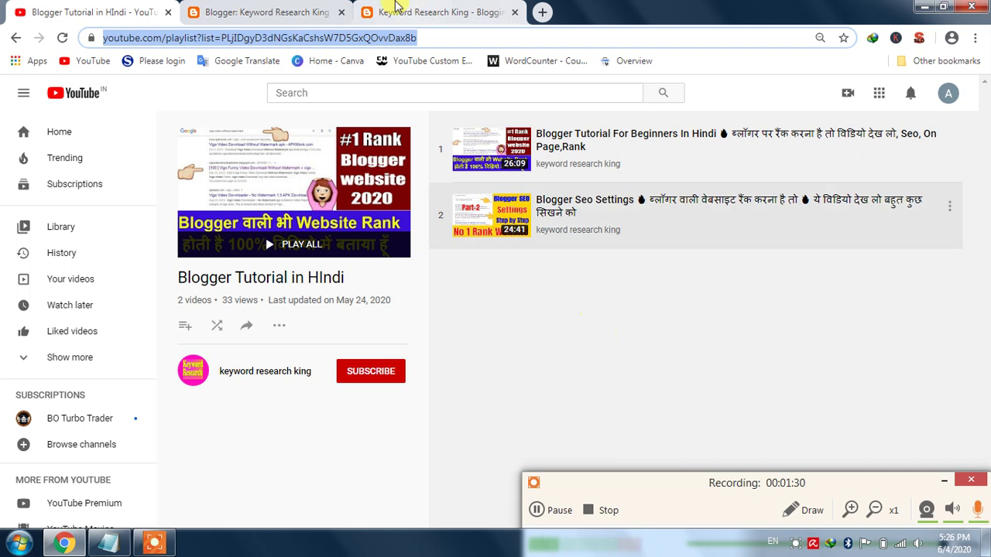
click(255, 11)
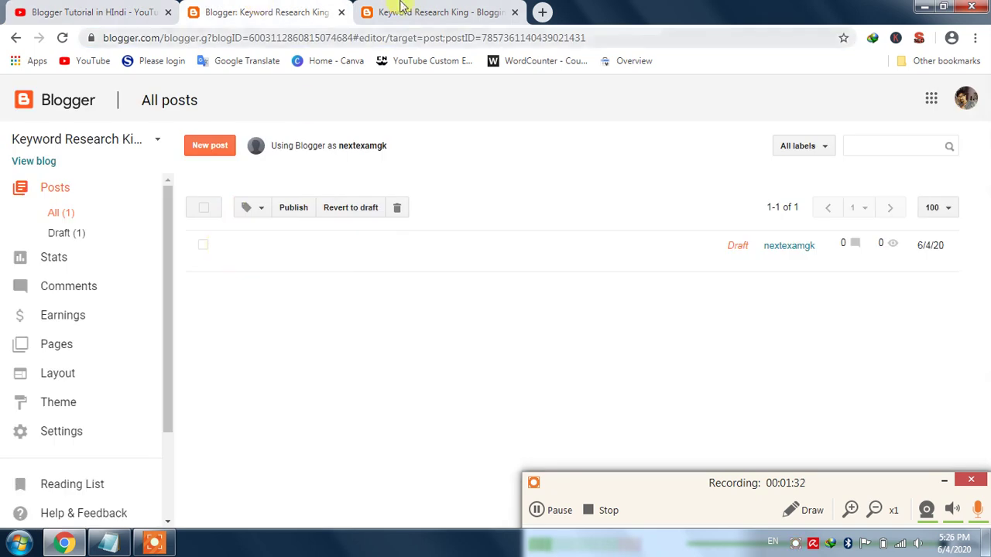
click(422, 11)
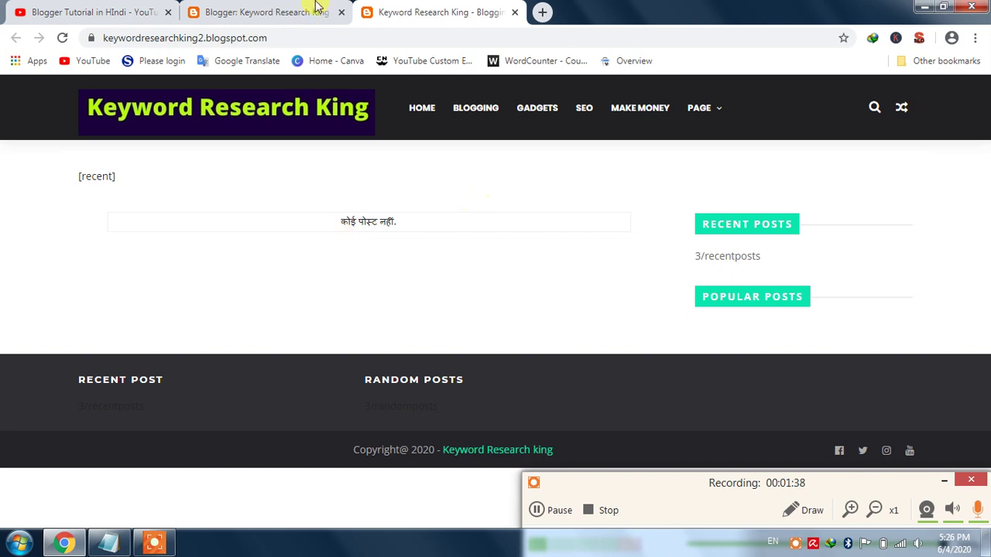
click(61, 9)
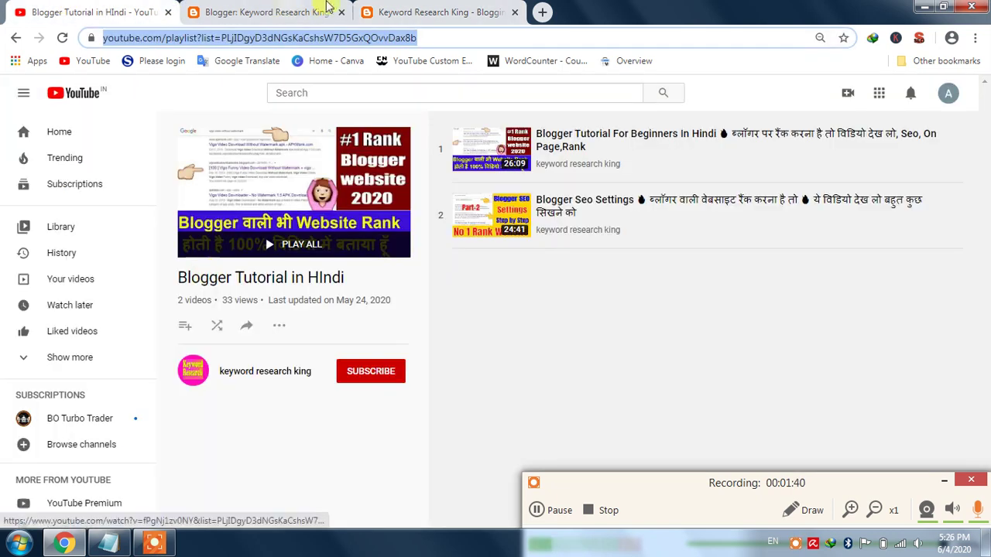
Create a new blank post in the Keyword Research King blog on Blogger.
click(326, 7)
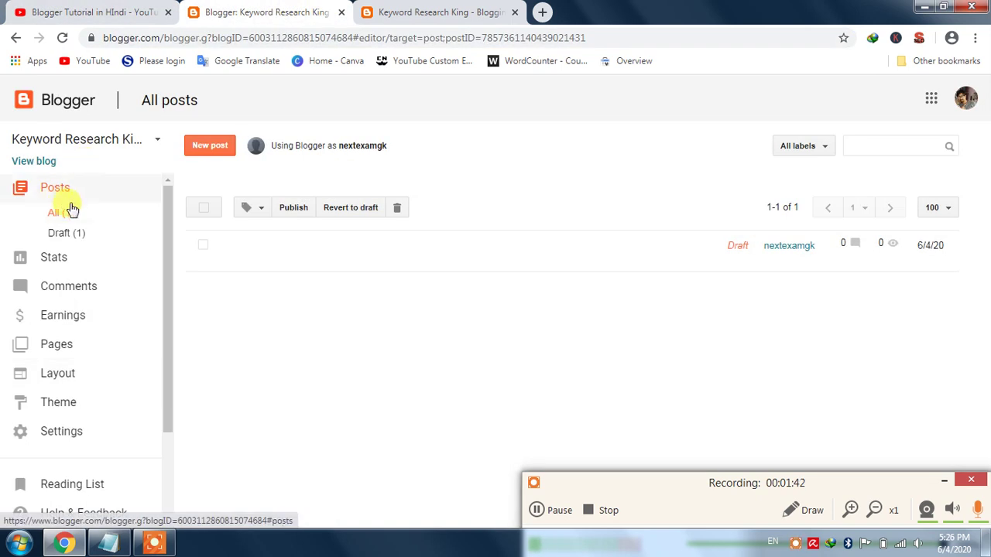
click(202, 150)
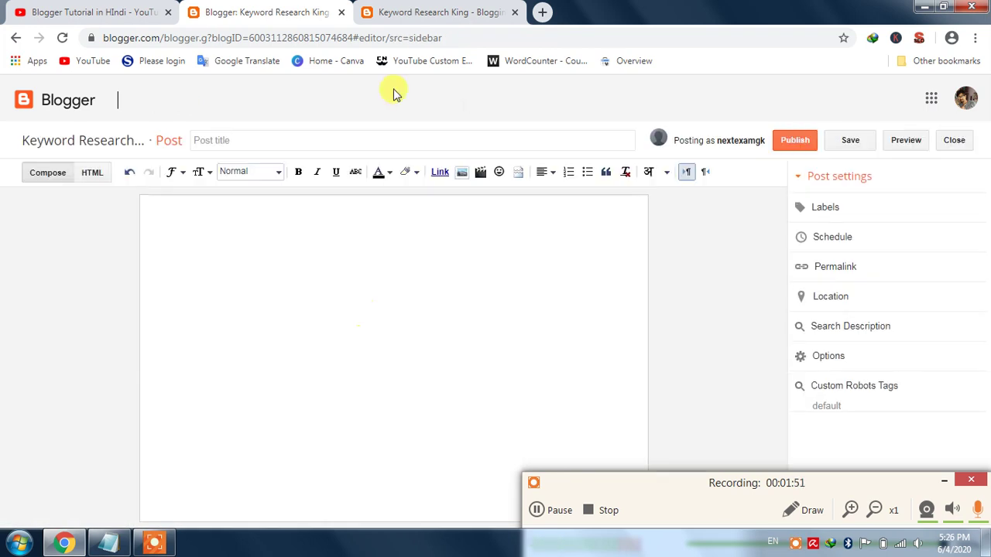
click(449, 9)
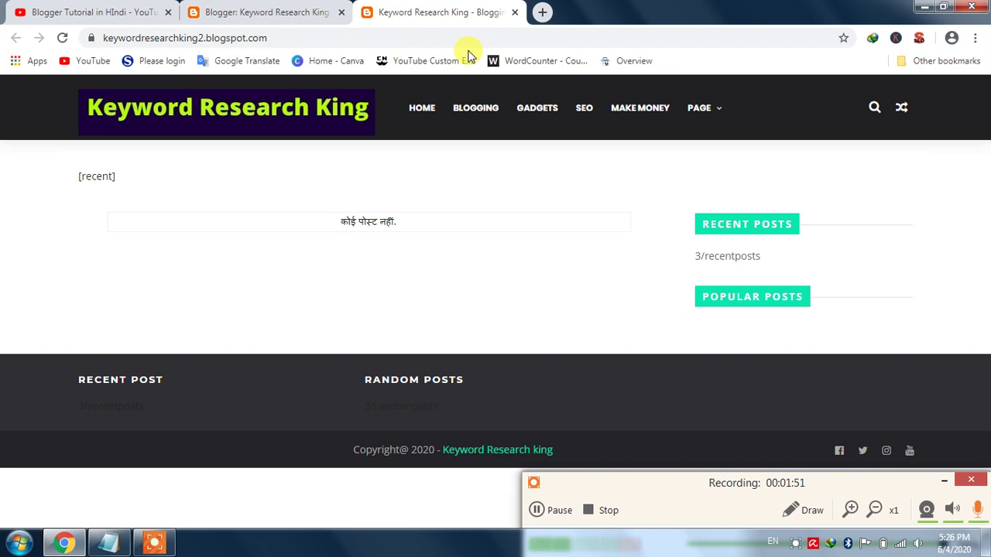
click(94, 12)
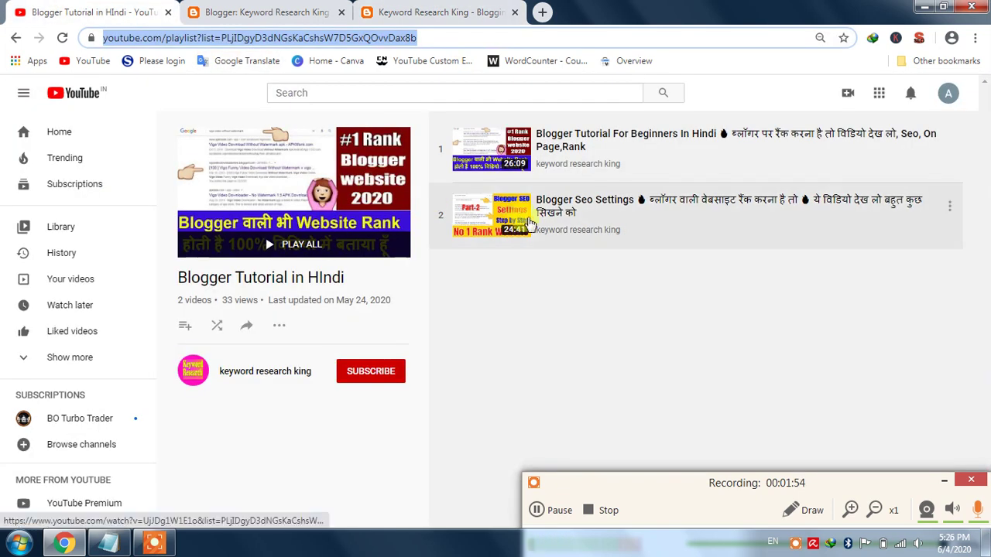
click(391, 11)
click(279, 11)
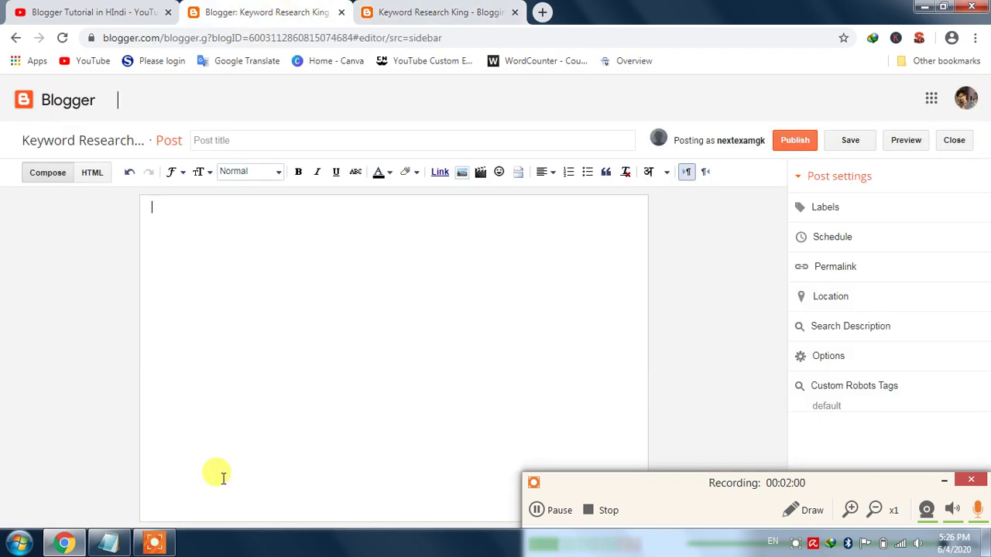
Switch to the maximized Notepad text and insert "king" after "effective keyword research" in the first sentence.
click(108, 542)
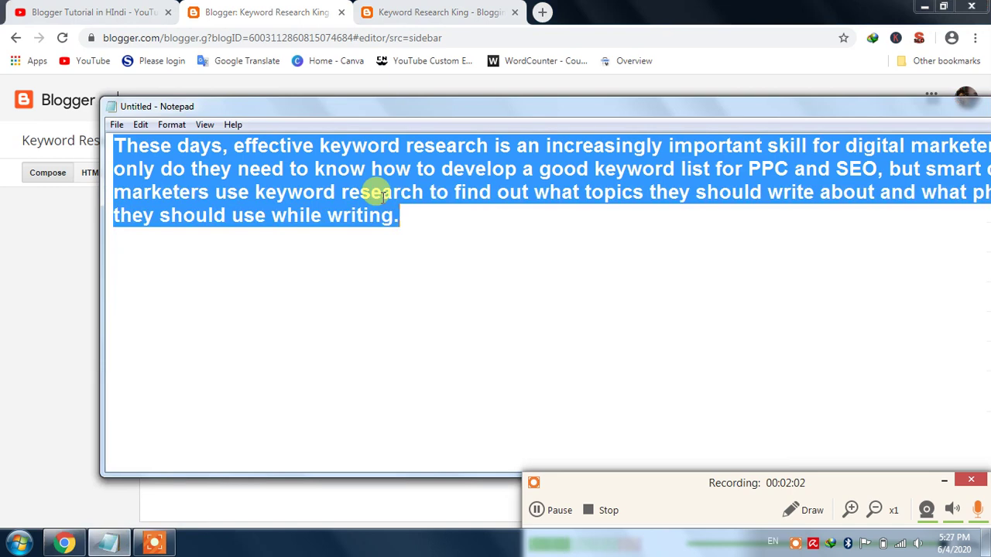
double_click(436, 107)
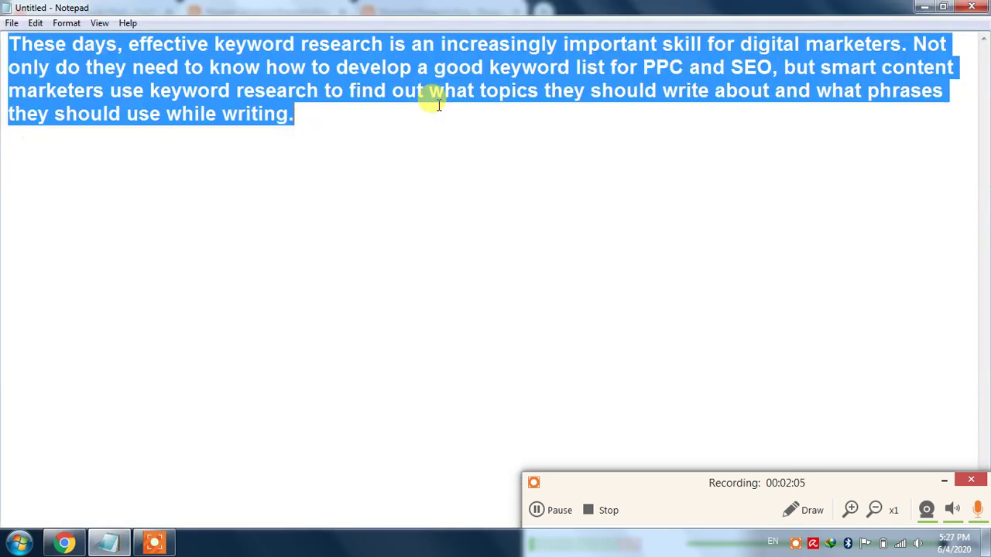
click(371, 40)
text(king)
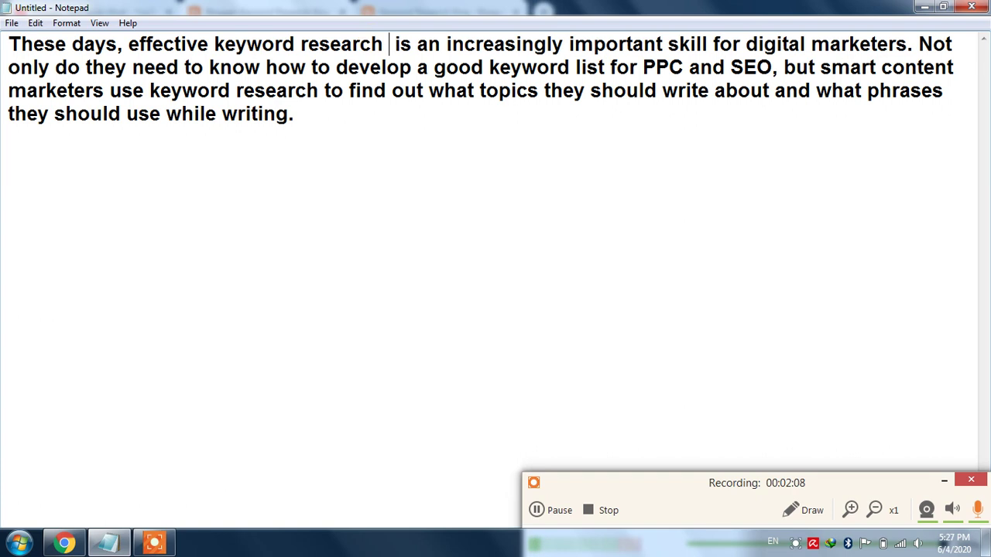
Add the line "Target- Keyword Research King" below the paragraph, leaving blank space between them.
click(360, 116)
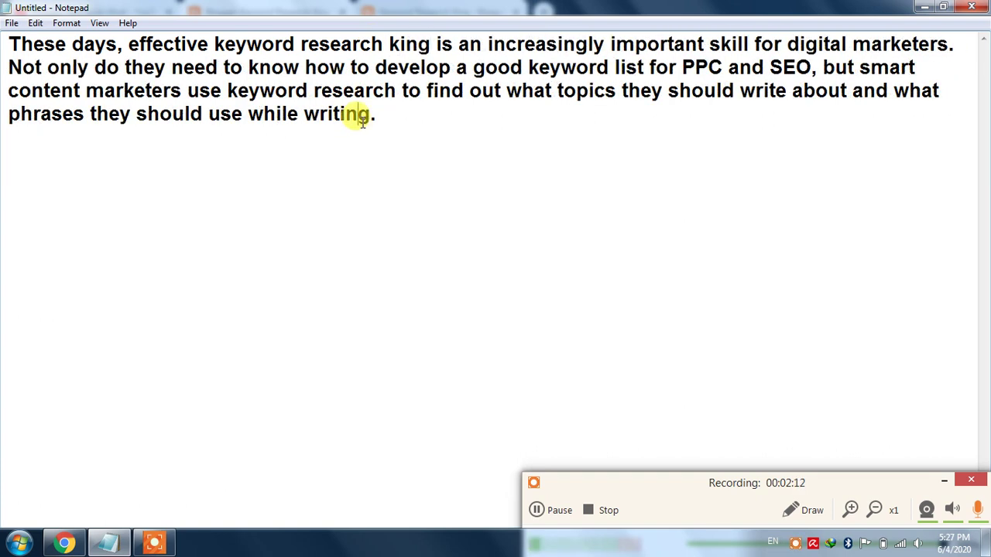
click(416, 168)
key(Return)
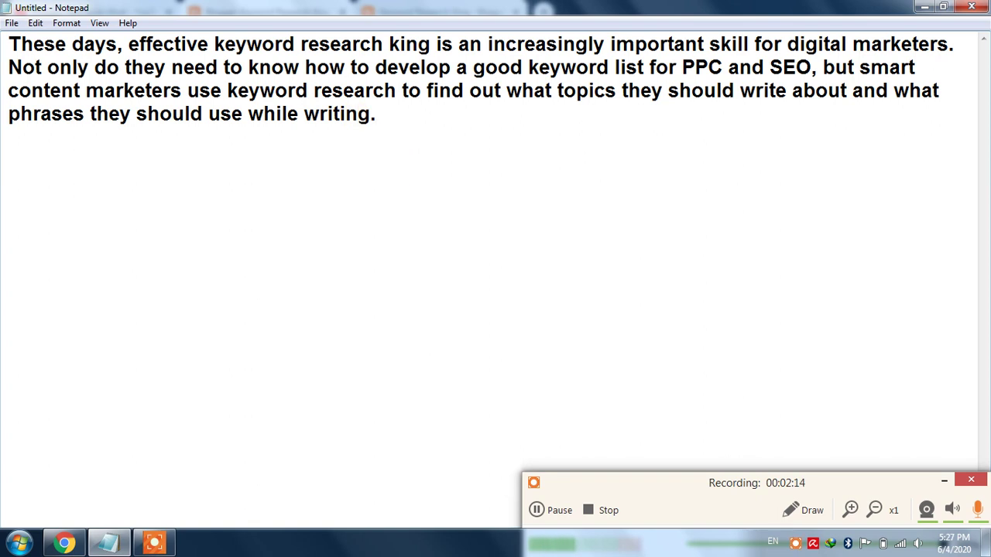
text(t)
key(BackSpace)
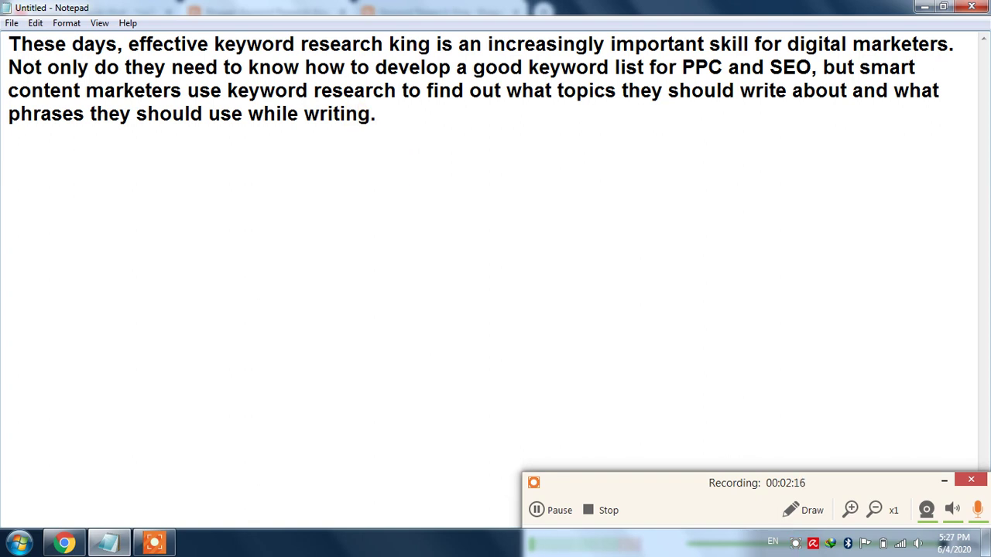
text(gt)
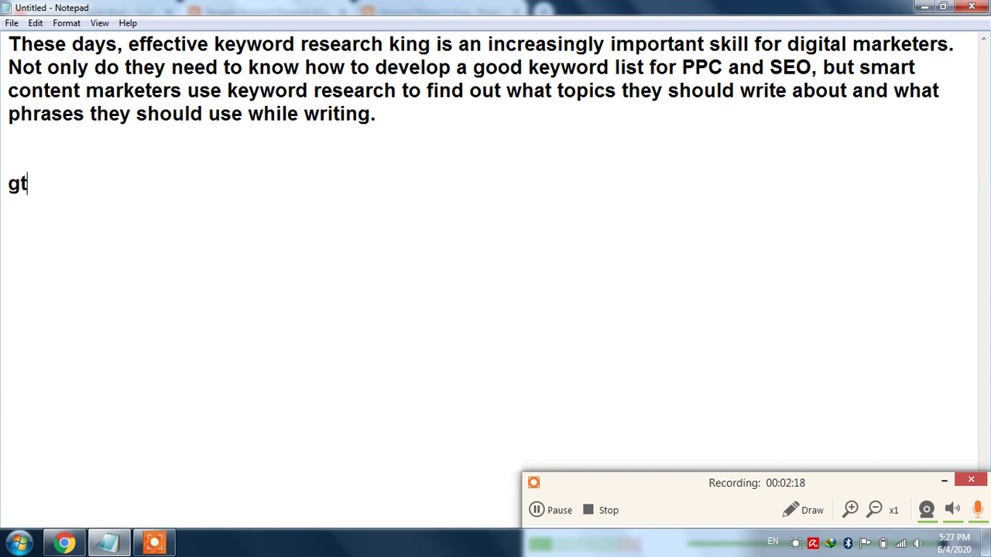
key(BackSpace)
key(BackSpace)
text(Target- Keywrod)
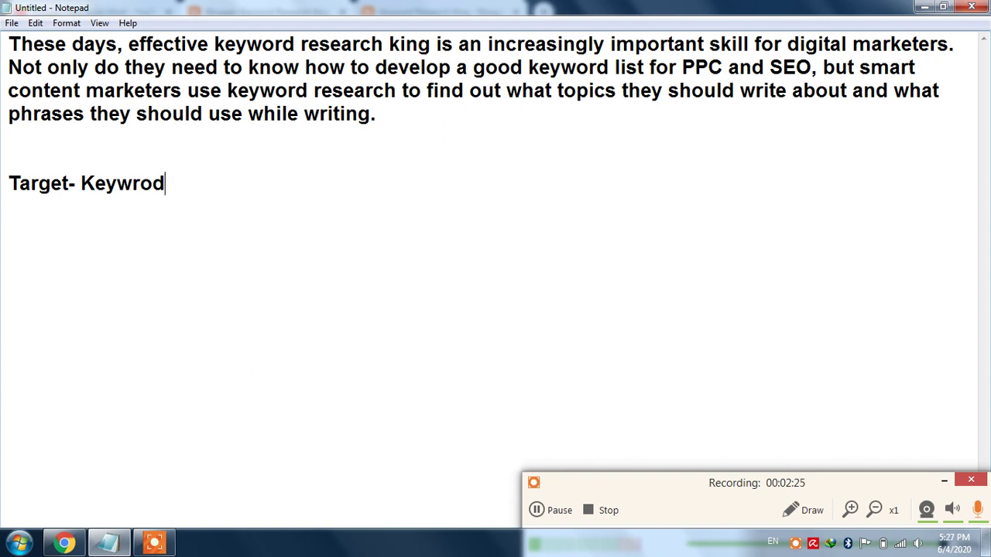
key(BackSpace)
key(BackSpace)
key(BackSpace)
text(or)
key(BackSpace)
text(d Rs)
key(BackSpace)
double_click(383, 105)
click(228, 186)
text(es)
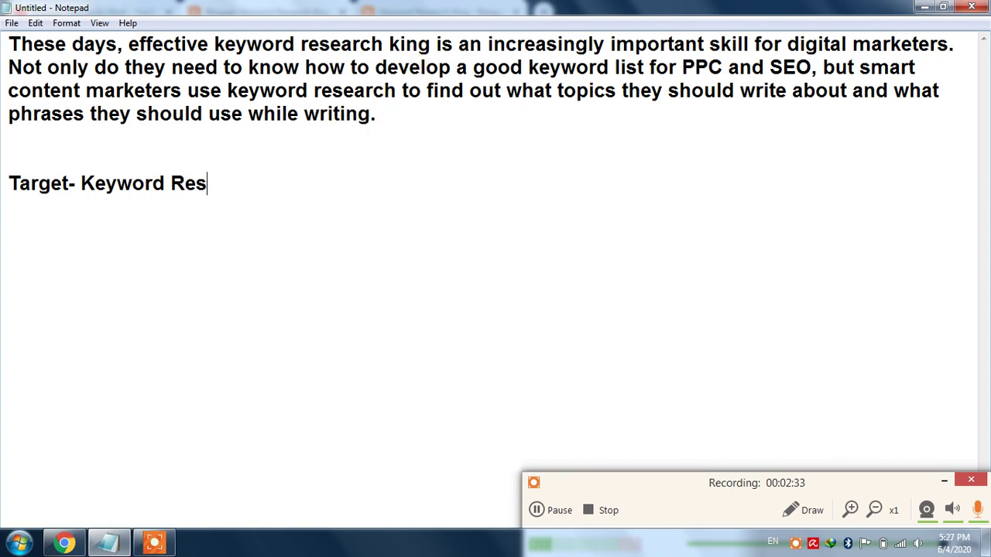
text(earch King)
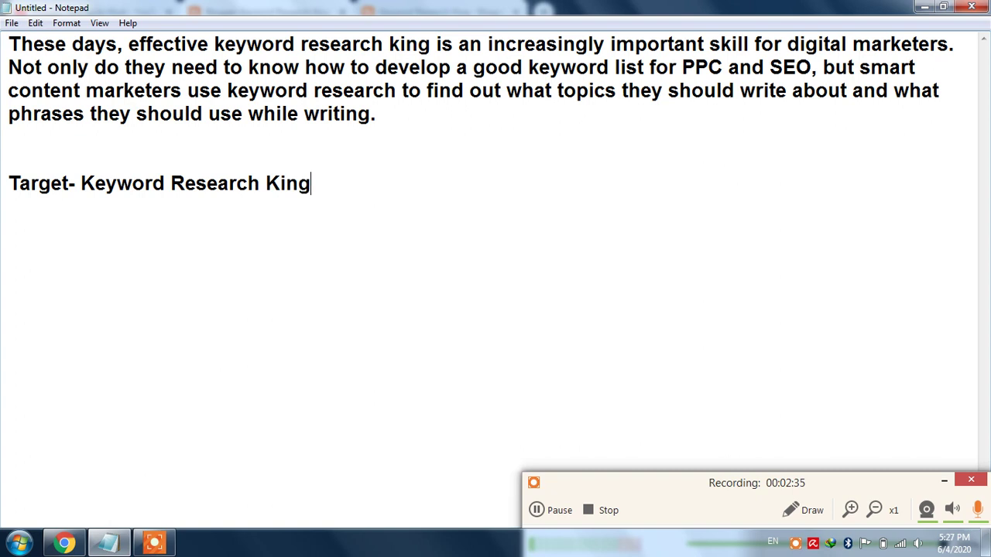
Copy "Keyword Research King" from the target line and paste it as the title of the new Blogger post.
click(79, 183)
drag(80, 184, 357, 215)
key(ctrl+c)
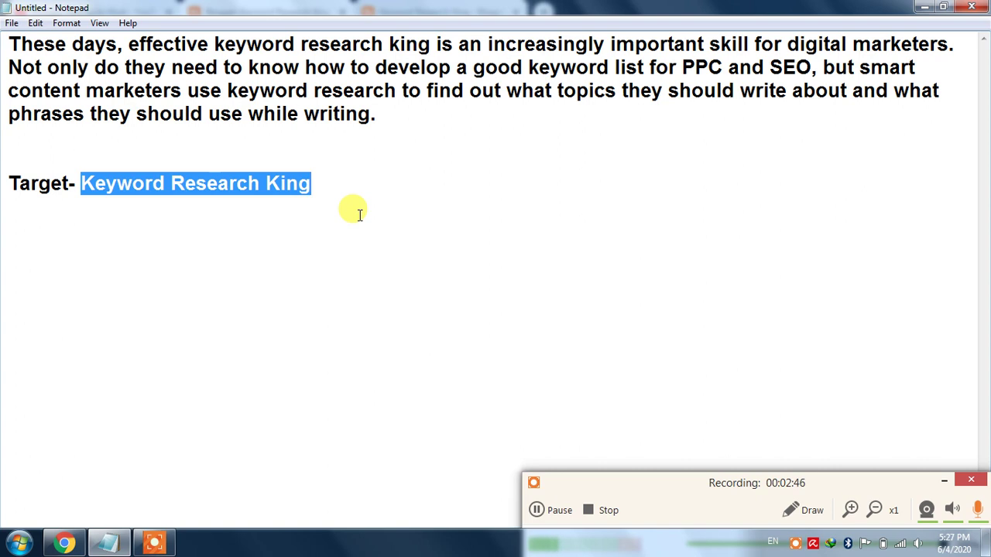
click(65, 542)
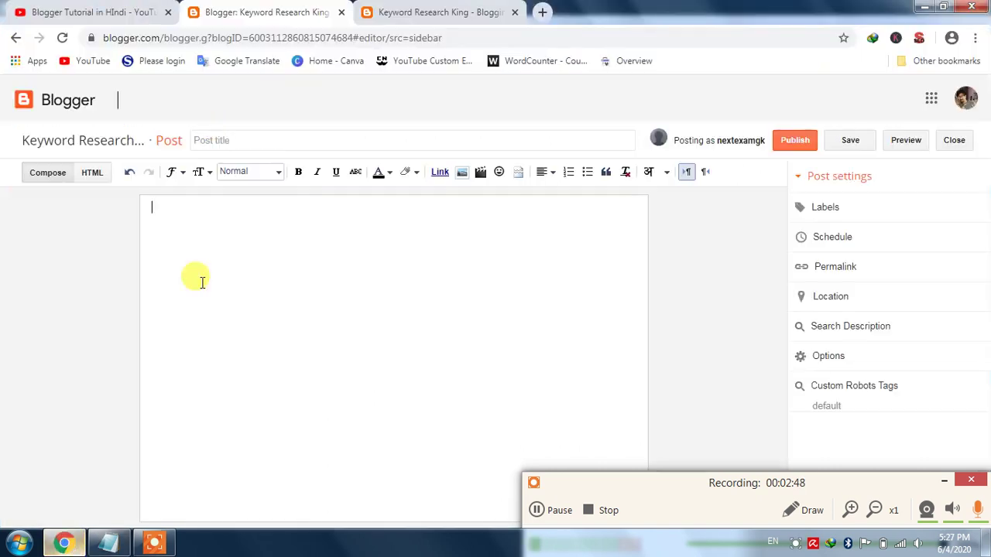
click(219, 137)
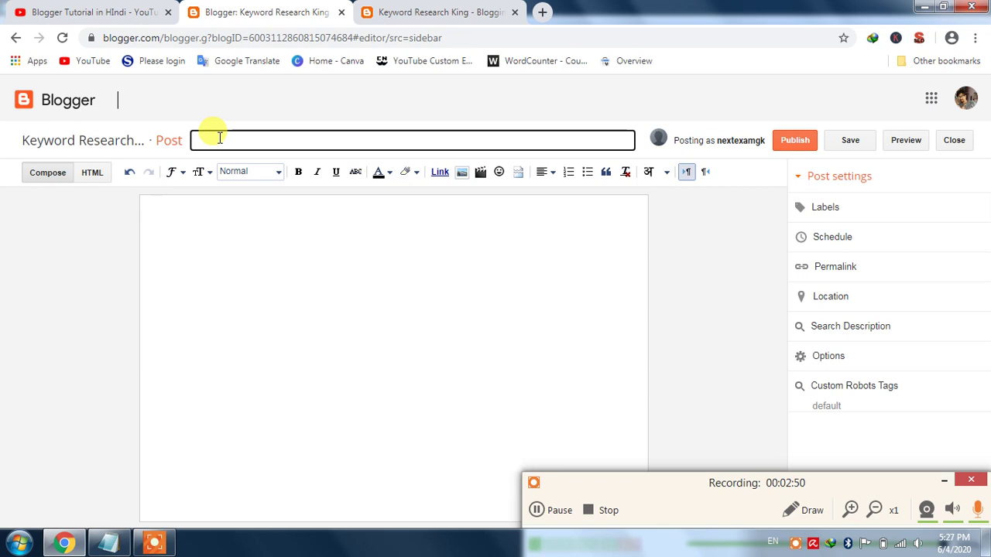
key(ctrl+v)
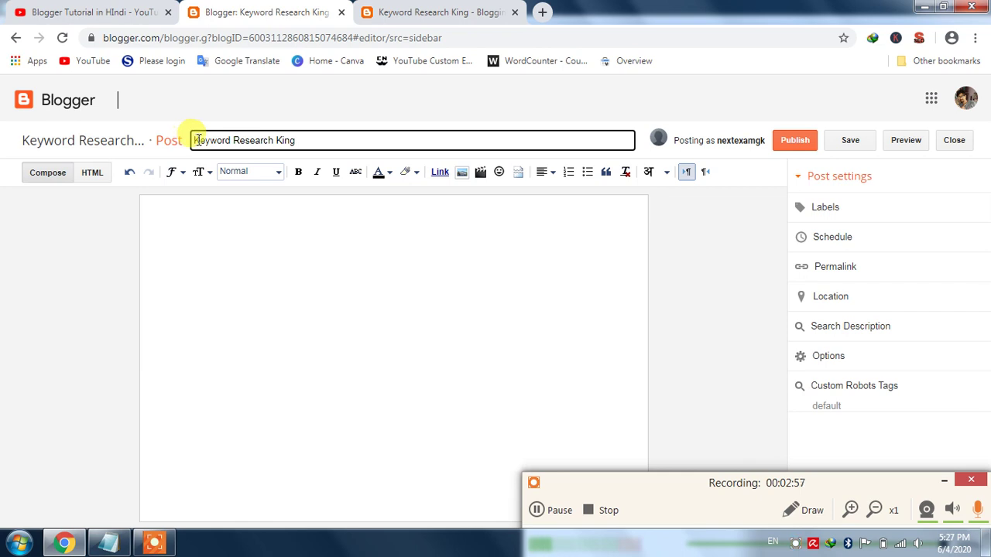
drag(194, 140, 240, 140)
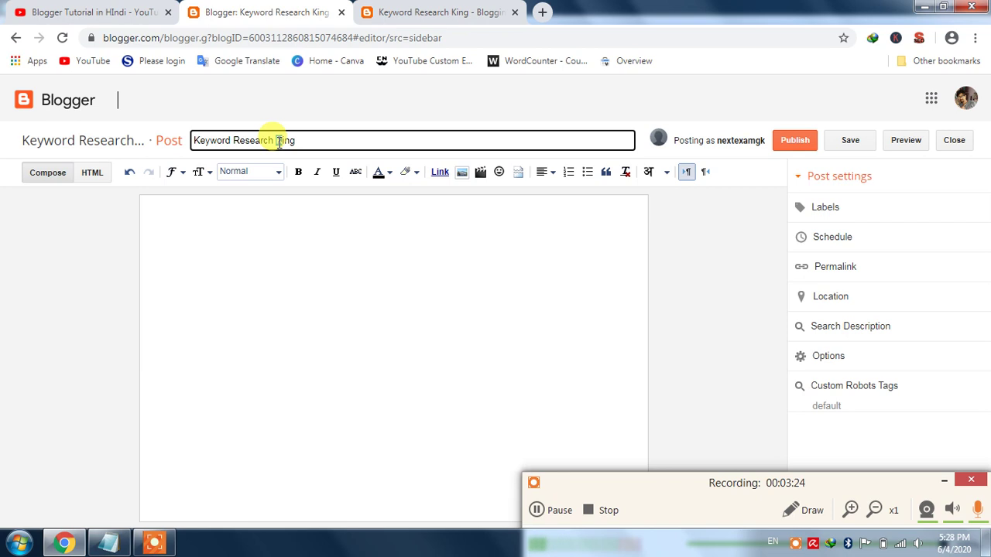
click(349, 139)
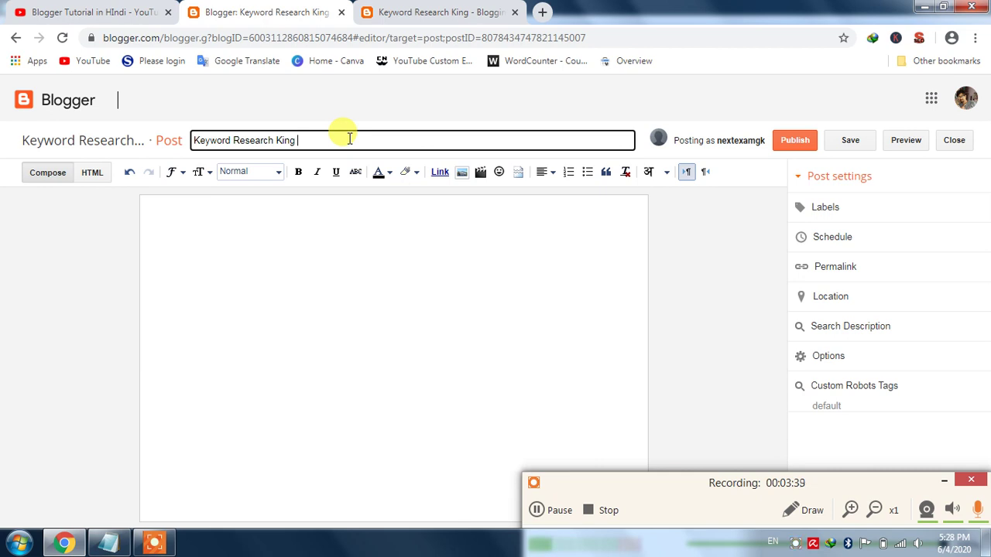
drag(287, 137, 198, 133)
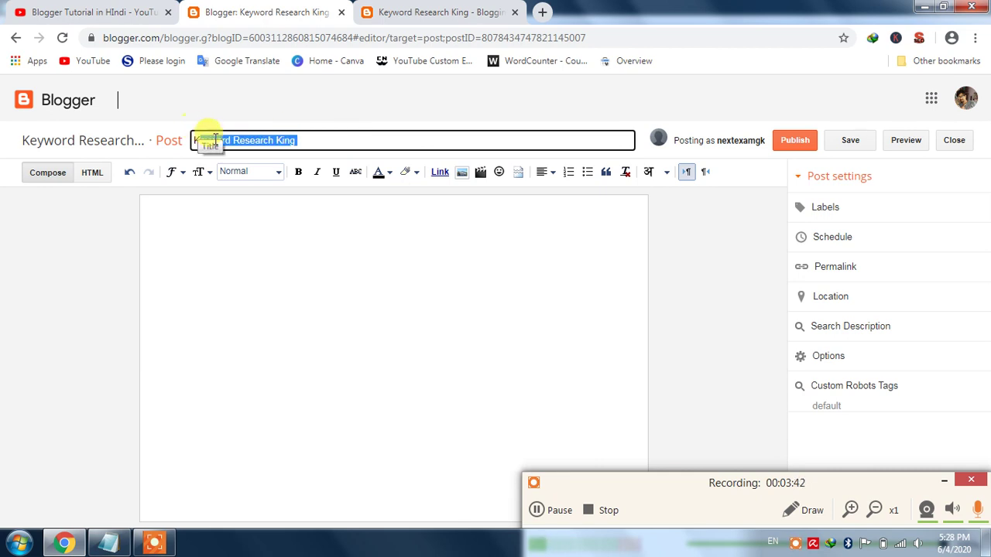
drag(216, 140, 216, 139)
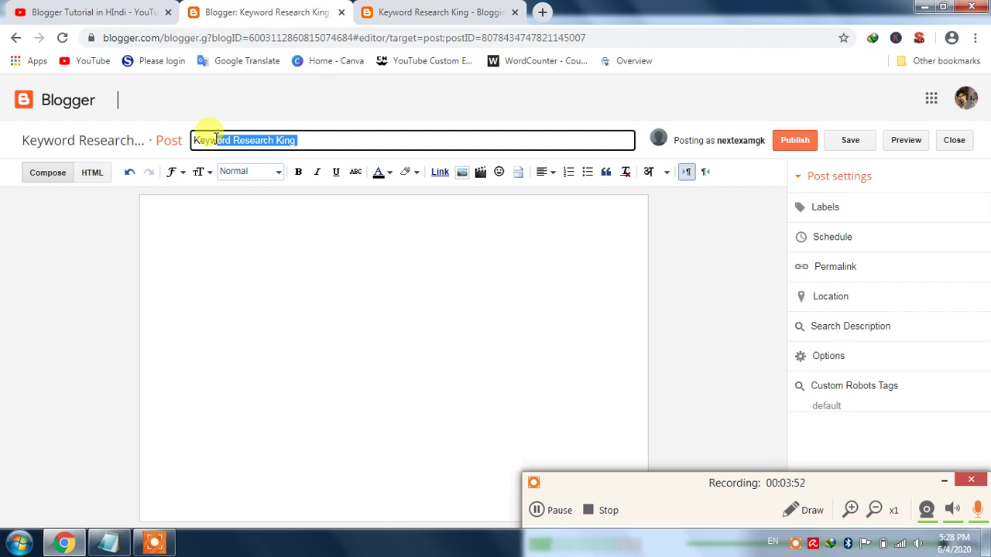
Search Google for "keyword research" in a new browser tab.
click(542, 12)
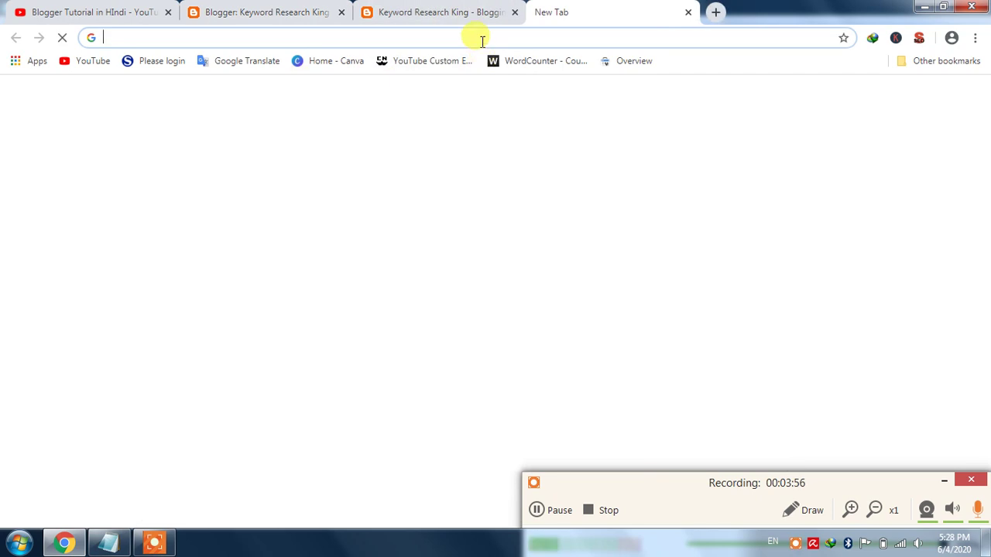
text(keyword )
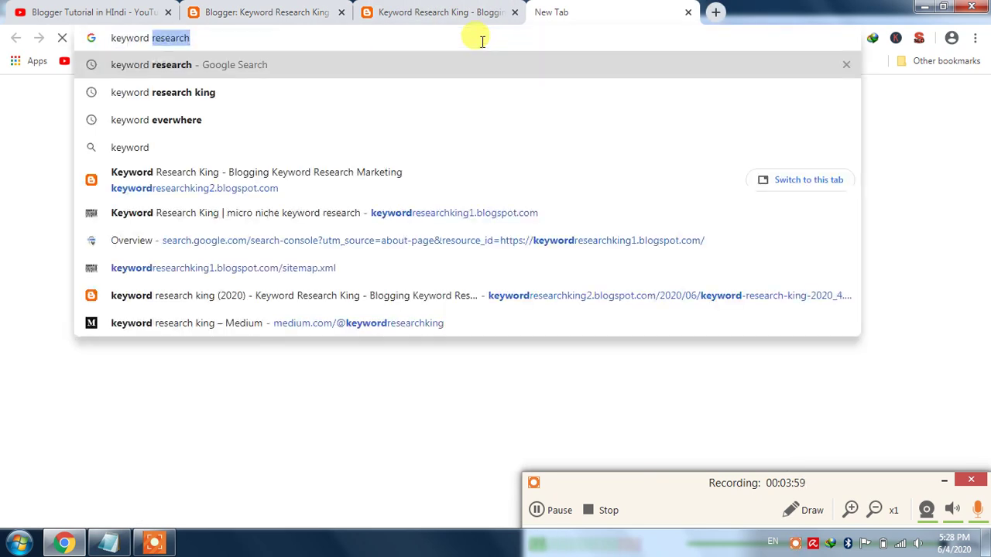
text(researc)
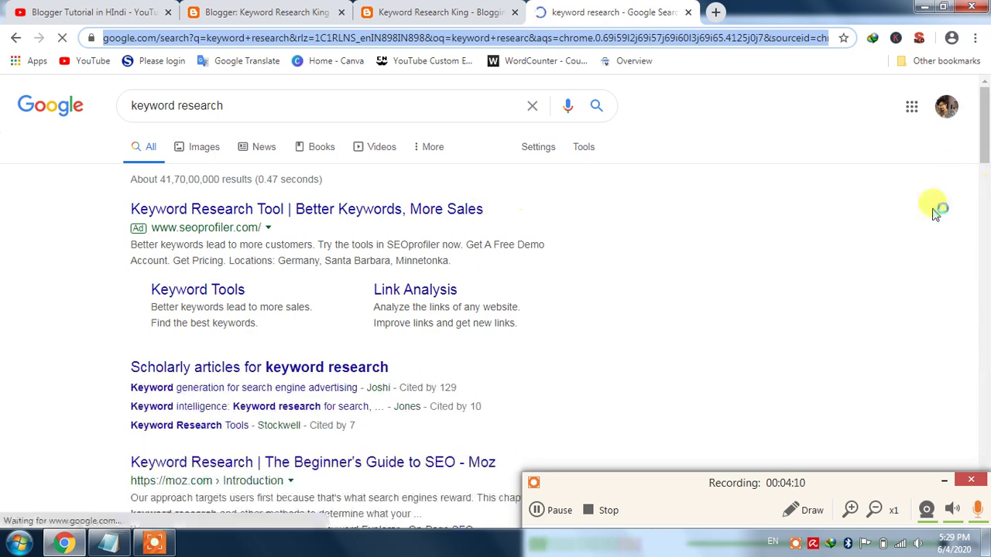
Search Google for "vigo video download without watermark" and look through the first page of results.
drag(984, 163, 984, 422)
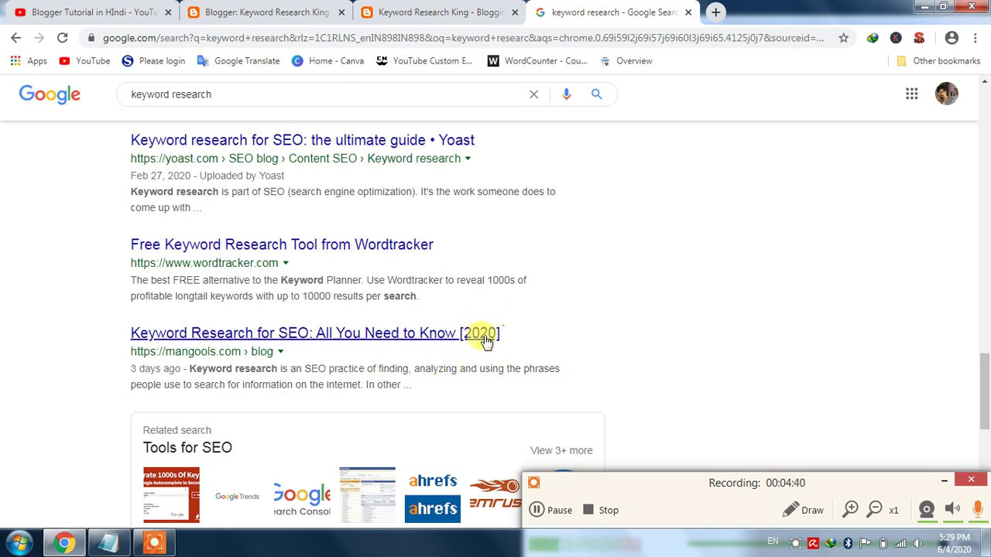
click(243, 92)
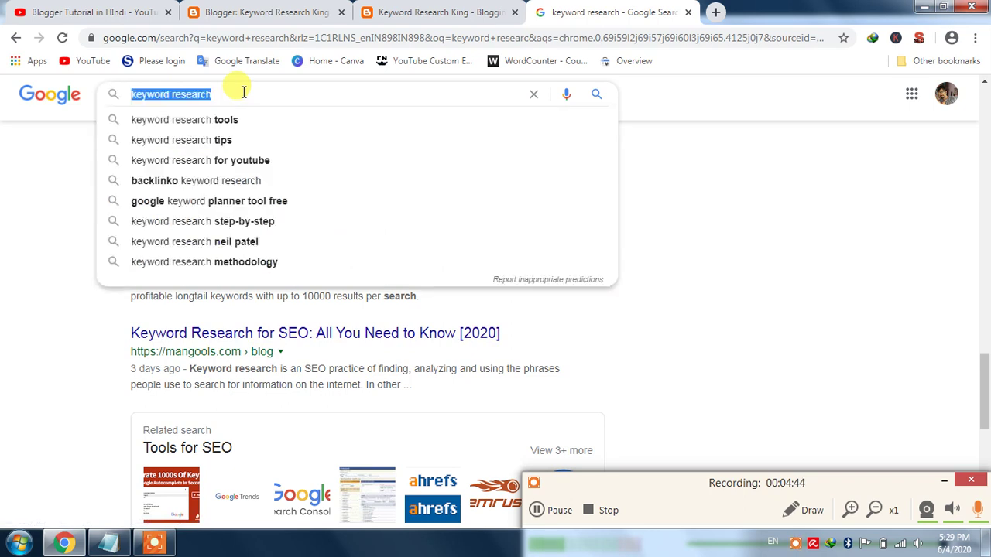
text(video)
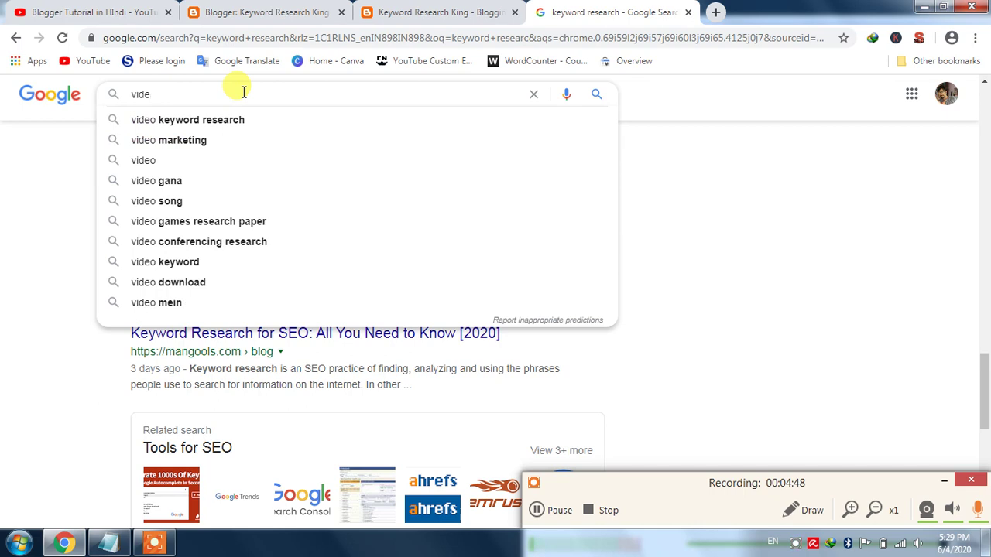
key(BackSpace)
key(BackSpace)
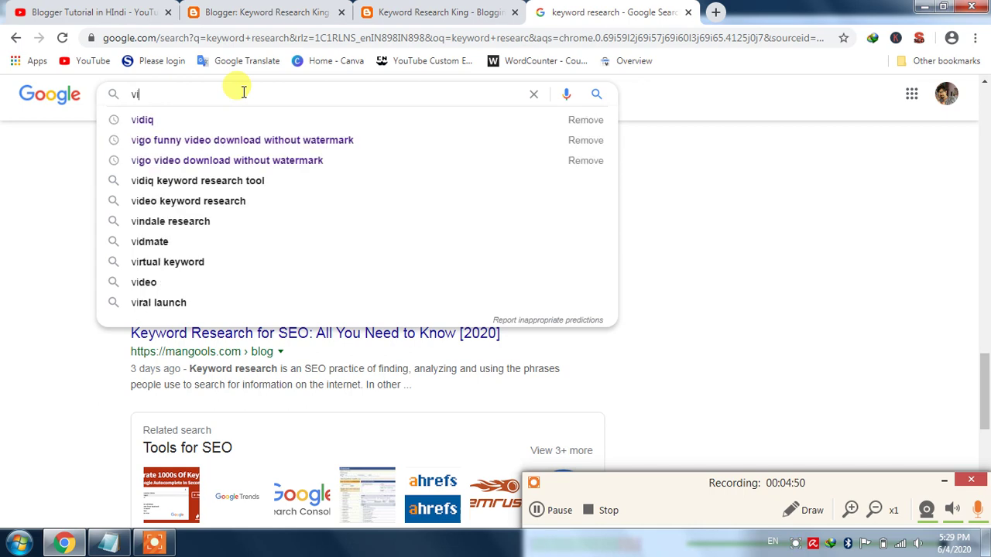
key(Down)
key(Down)
key(Down)
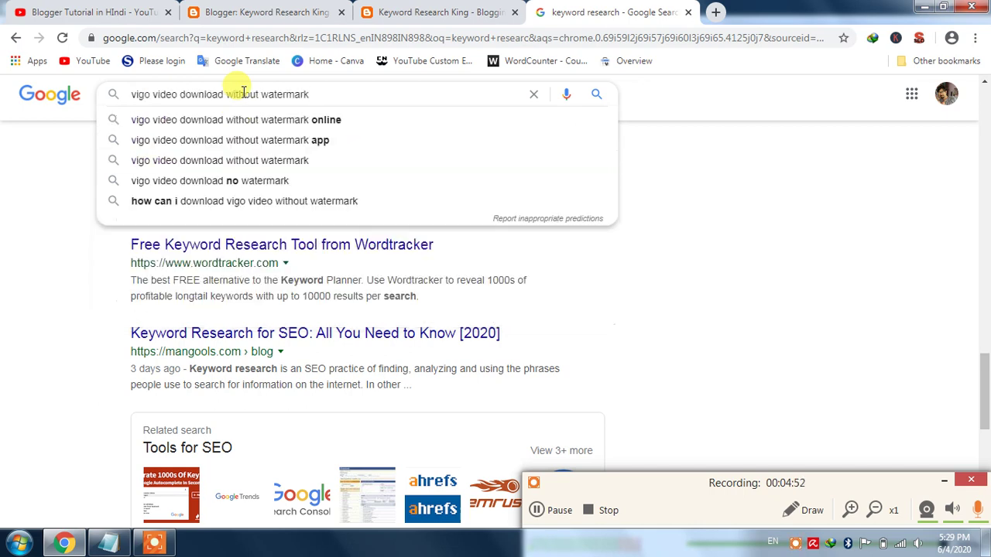
key(Return)
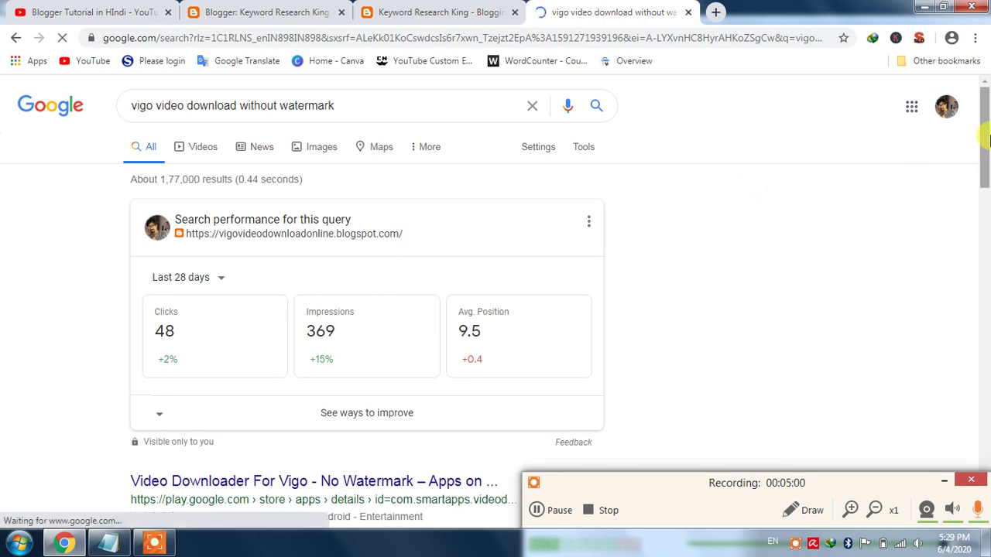
drag(987, 138, 986, 410)
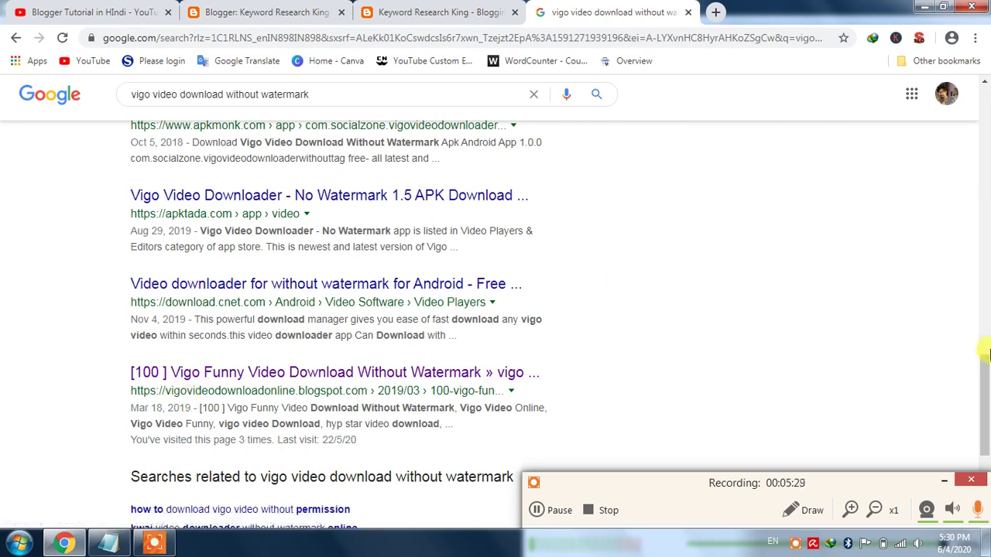
drag(982, 364, 979, 150)
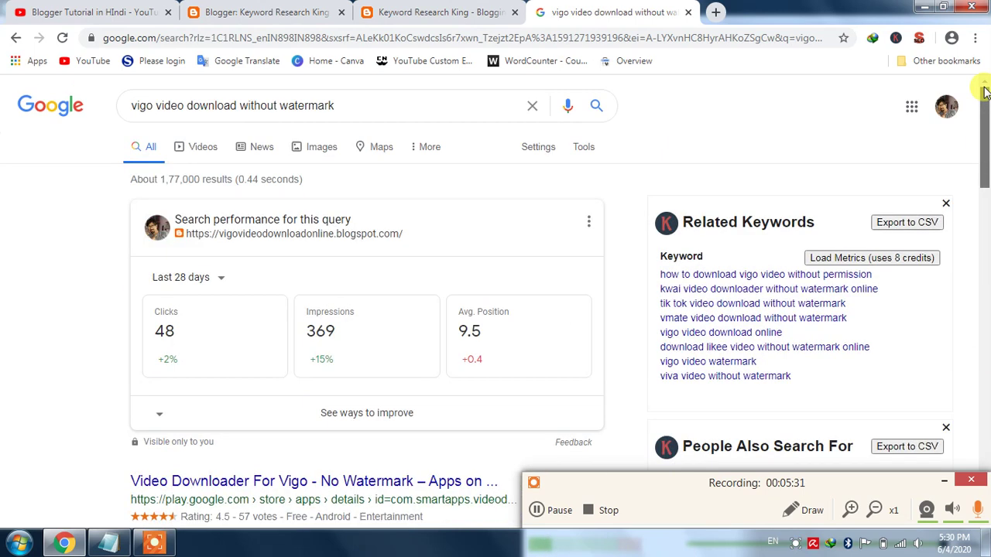
Search Google for "top 5 keyword research tools" and examine how the ranking articles word their titles.
triple_click(310, 105)
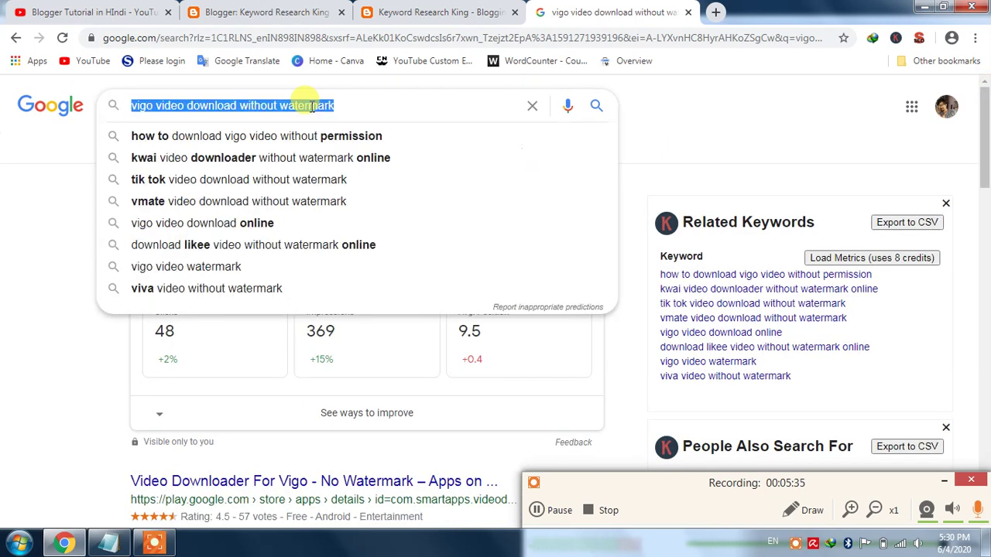
text(top)
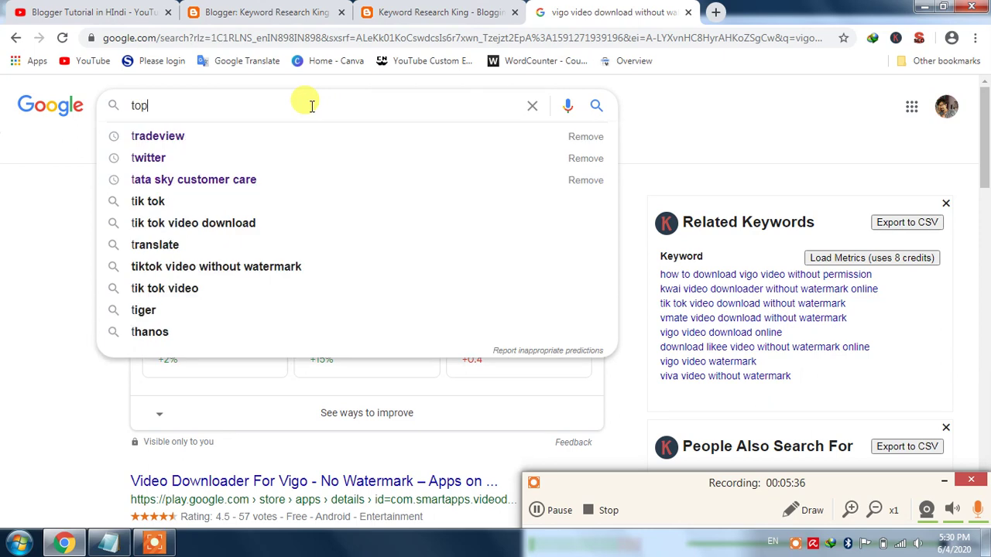
text( 5)
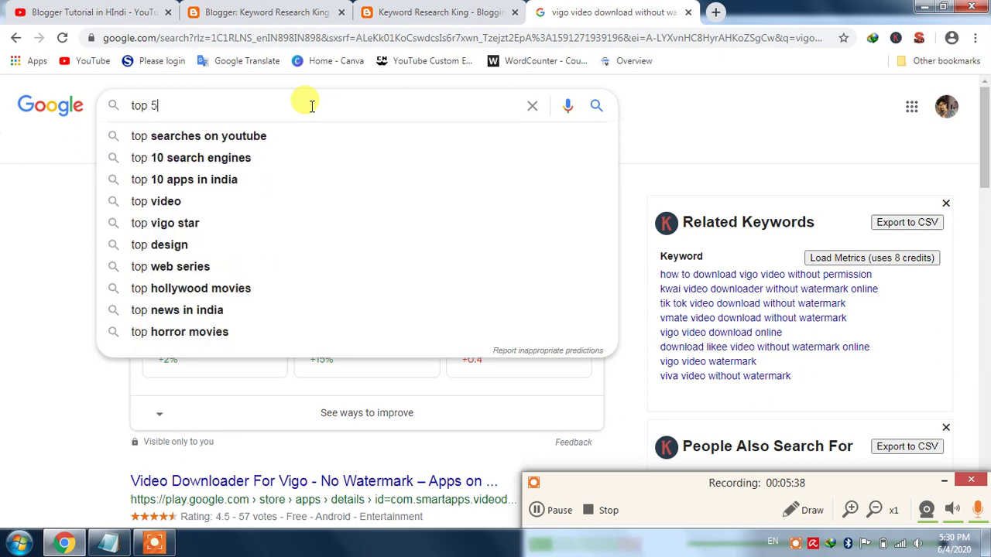
text( b)
key(BackSpace)
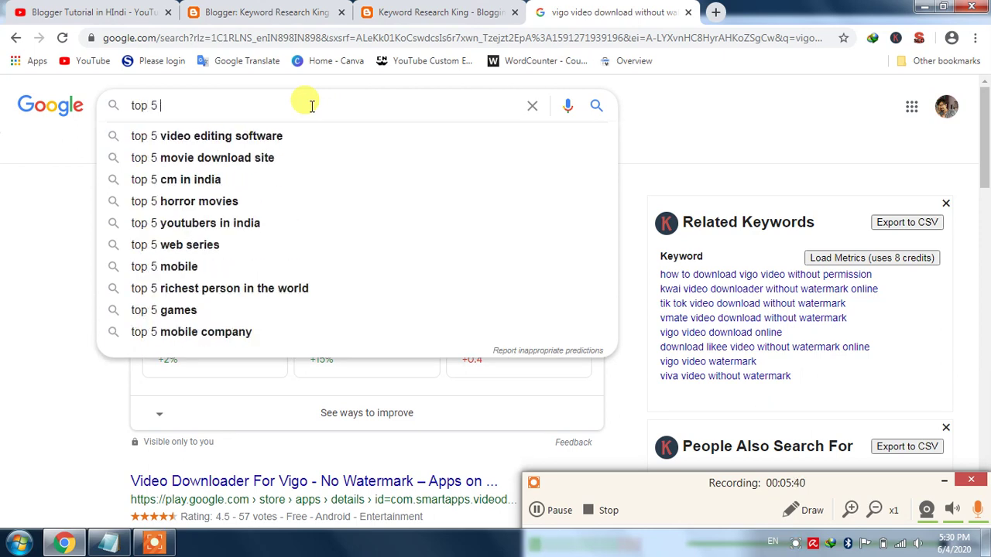
text(keyword)
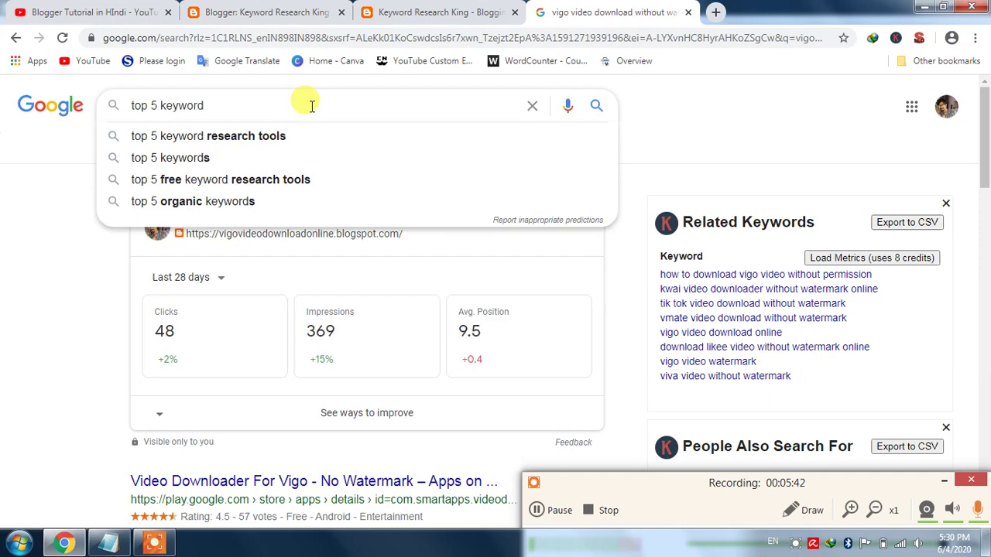
key(Down)
key(Return)
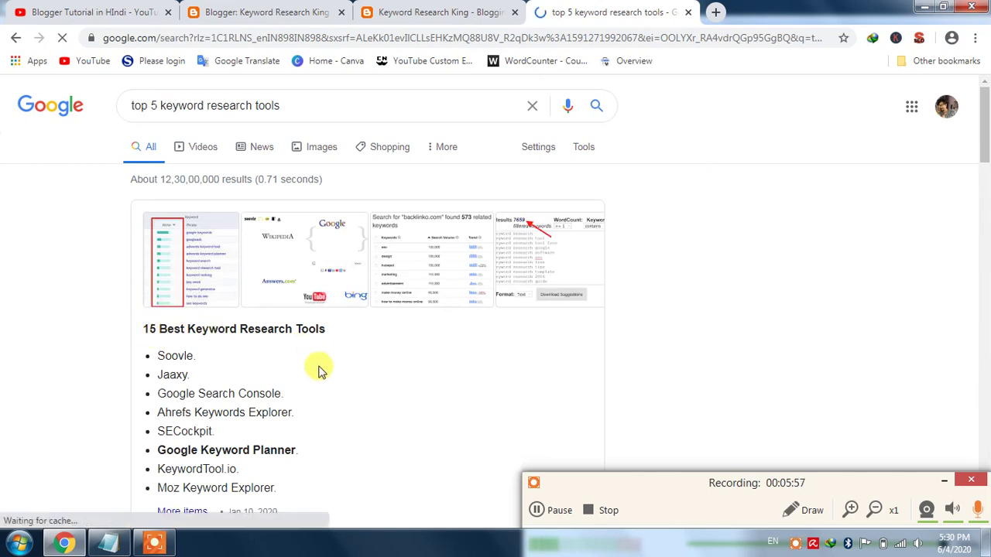
drag(984, 133, 985, 181)
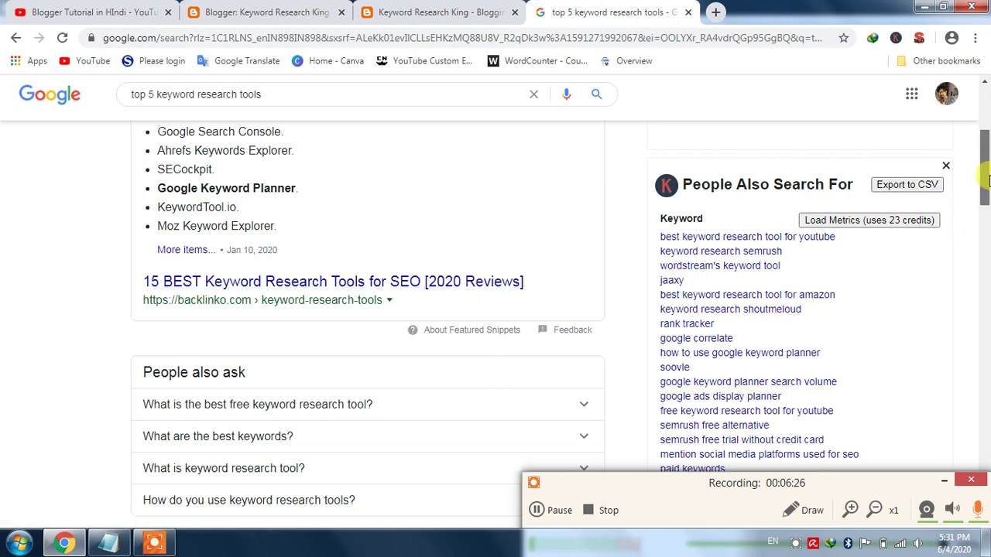
drag(986, 178, 987, 232)
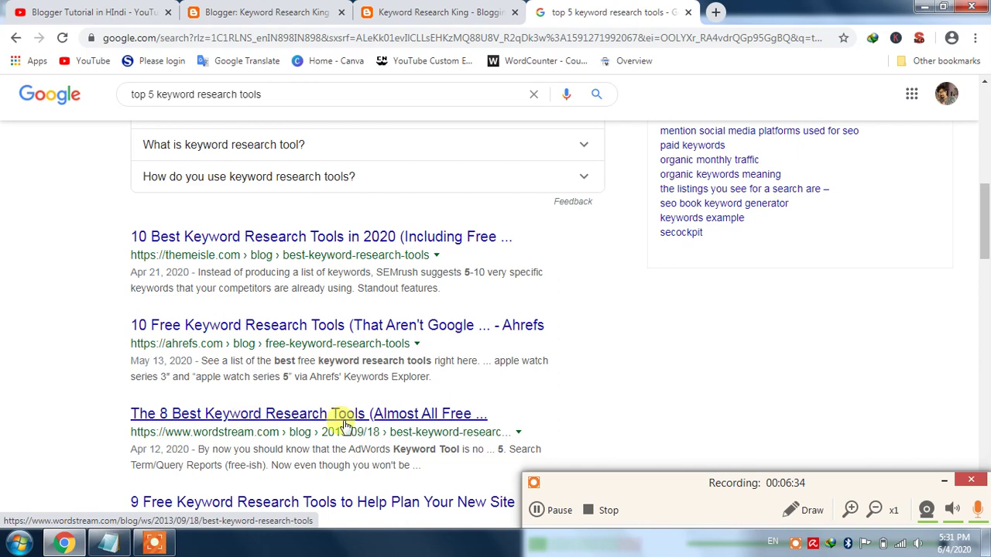
drag(984, 240, 984, 356)
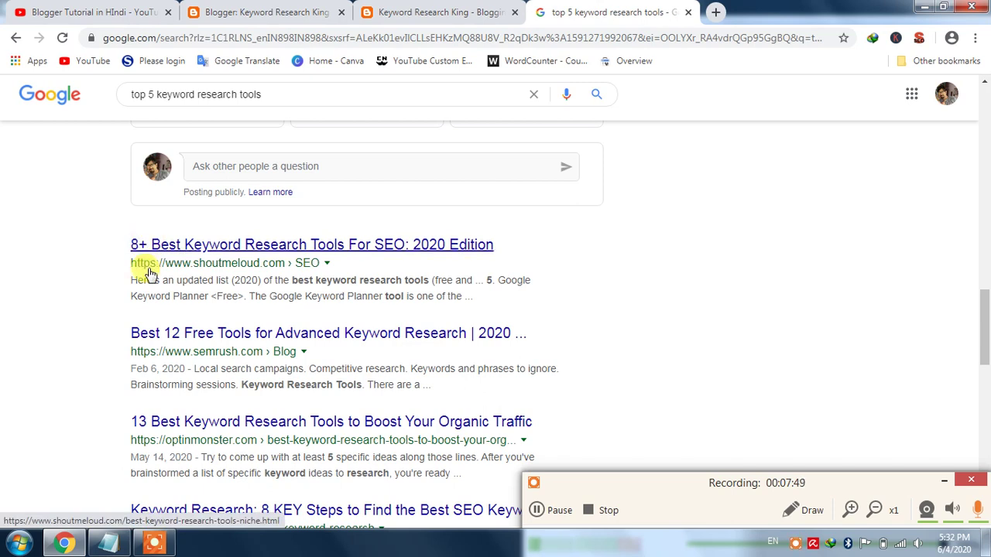
drag(983, 328, 986, 171)
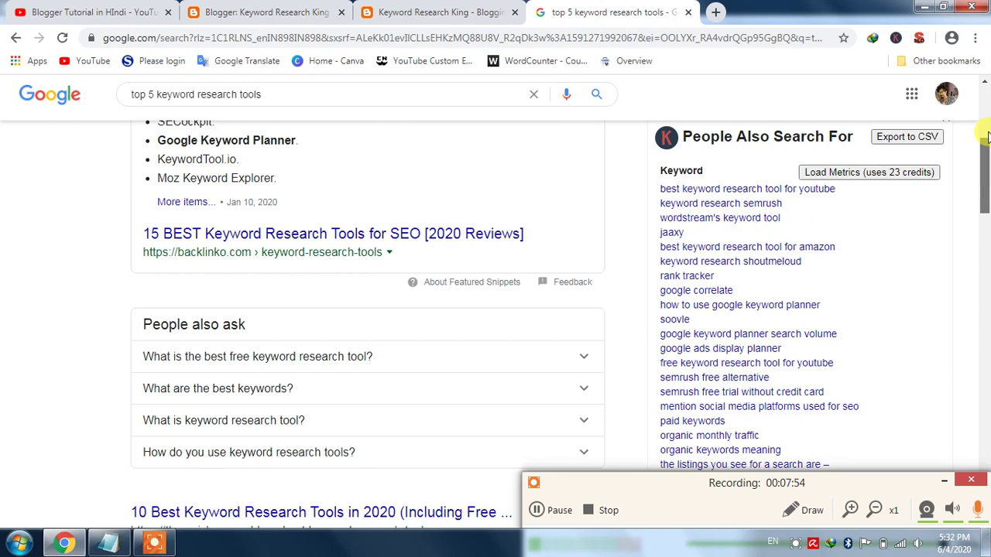
drag(986, 140, 986, 96)
Return to the Blogger post draft and add "(2020)" after "Keyword Research King" in its title.
click(480, 9)
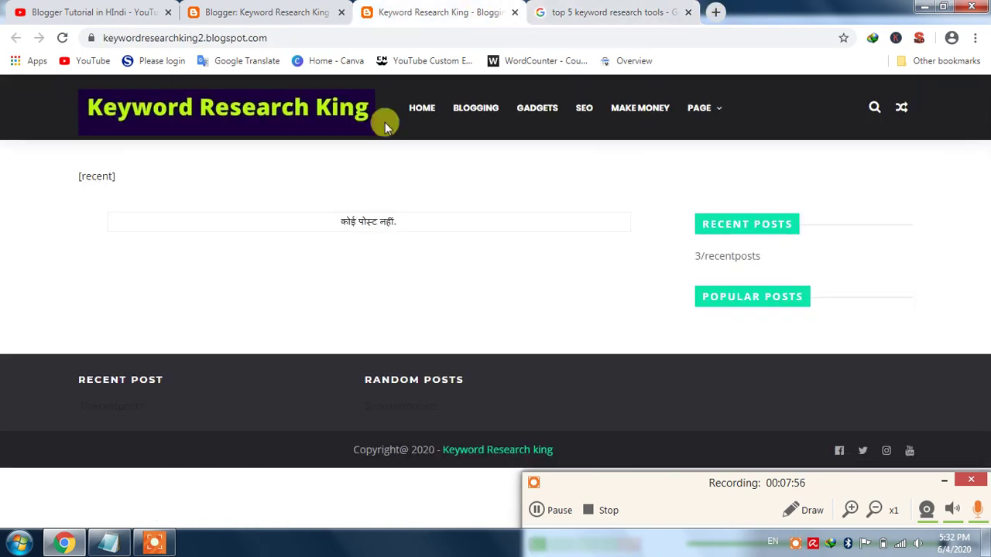
click(216, 10)
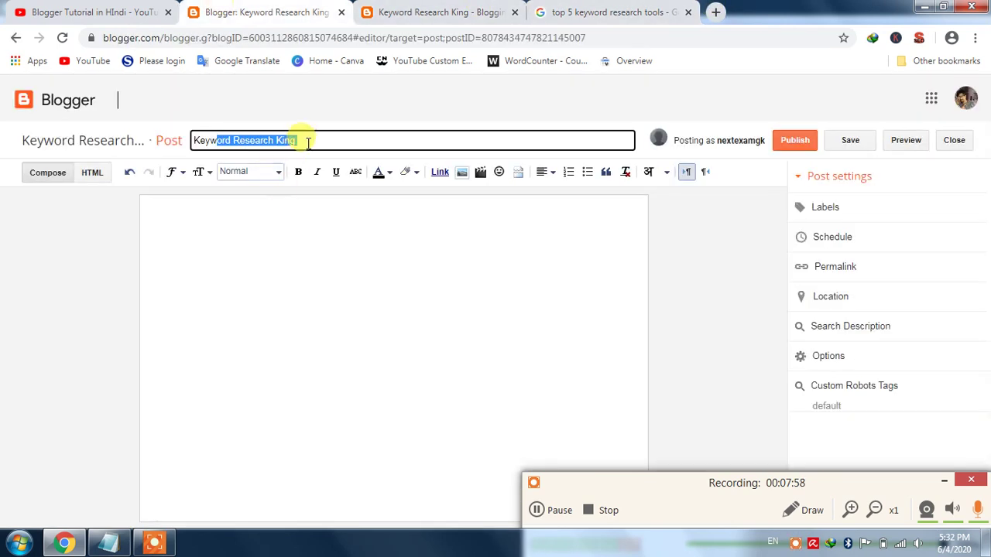
click(306, 143)
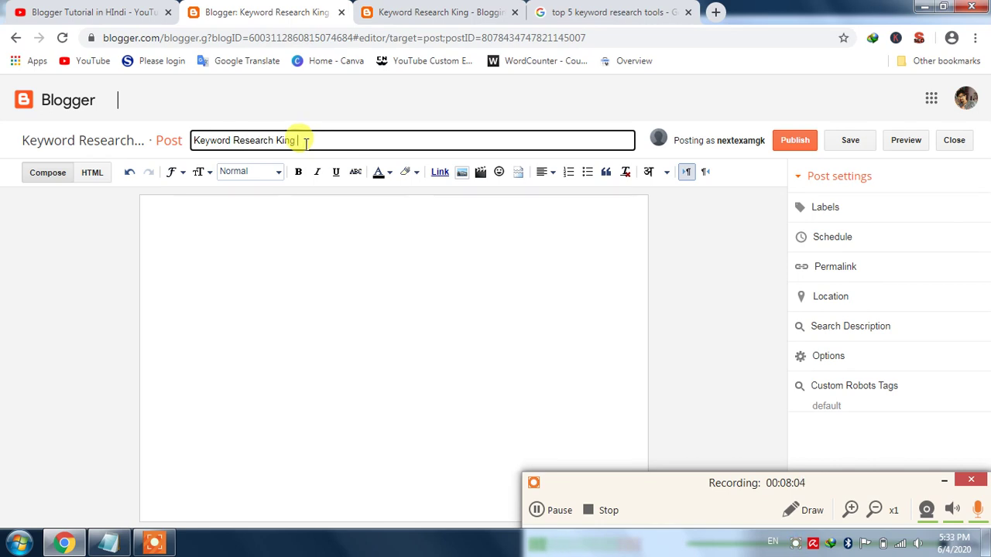
text(()
click(120, 544)
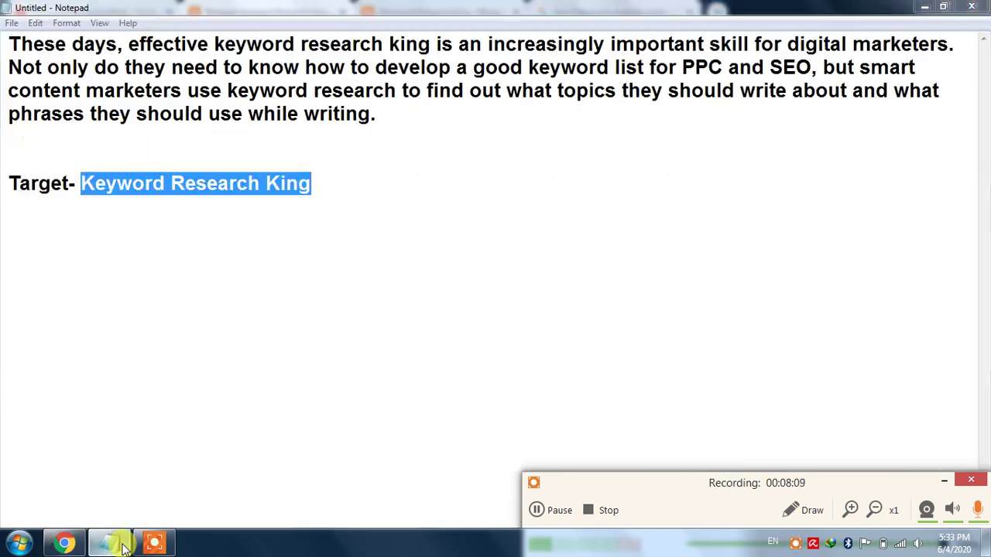
click(123, 546)
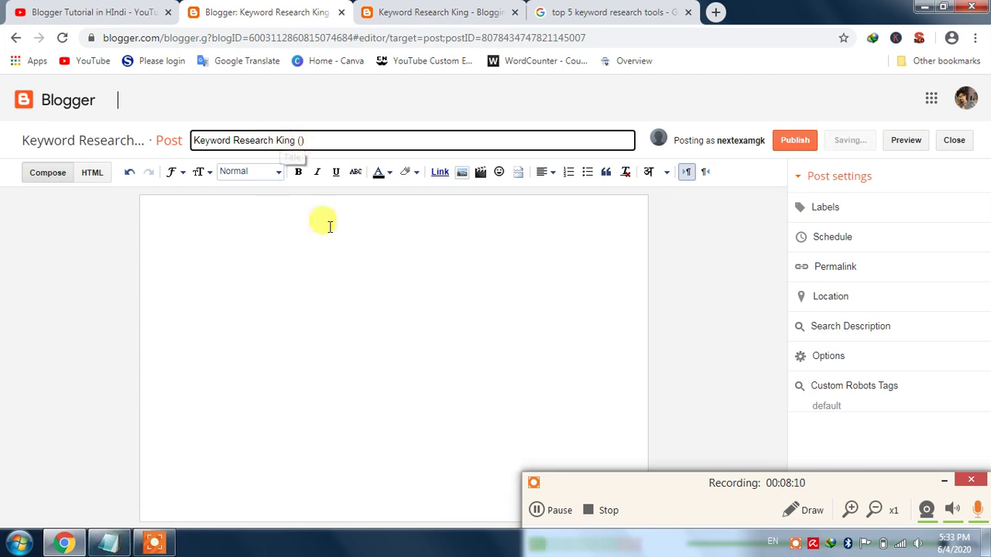
text(20)
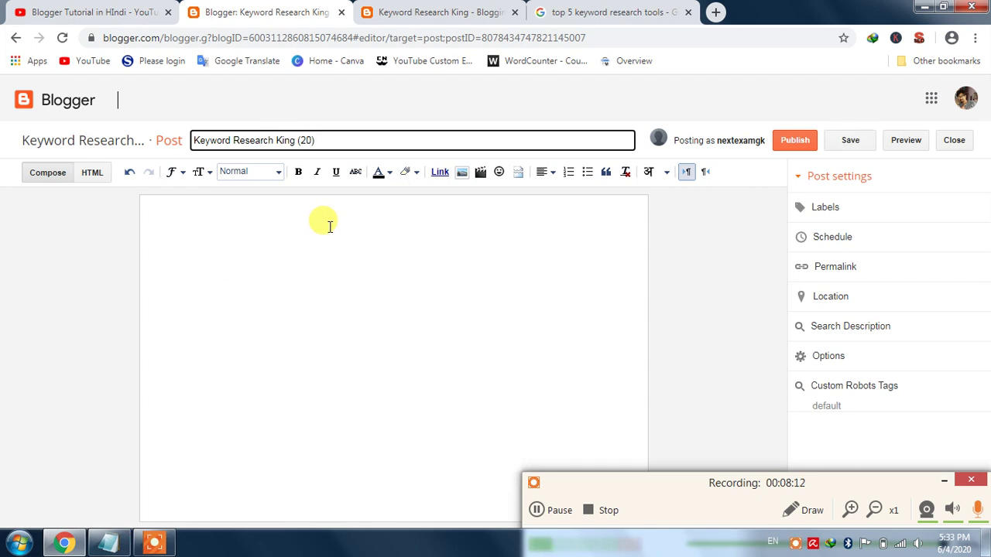
text(20)
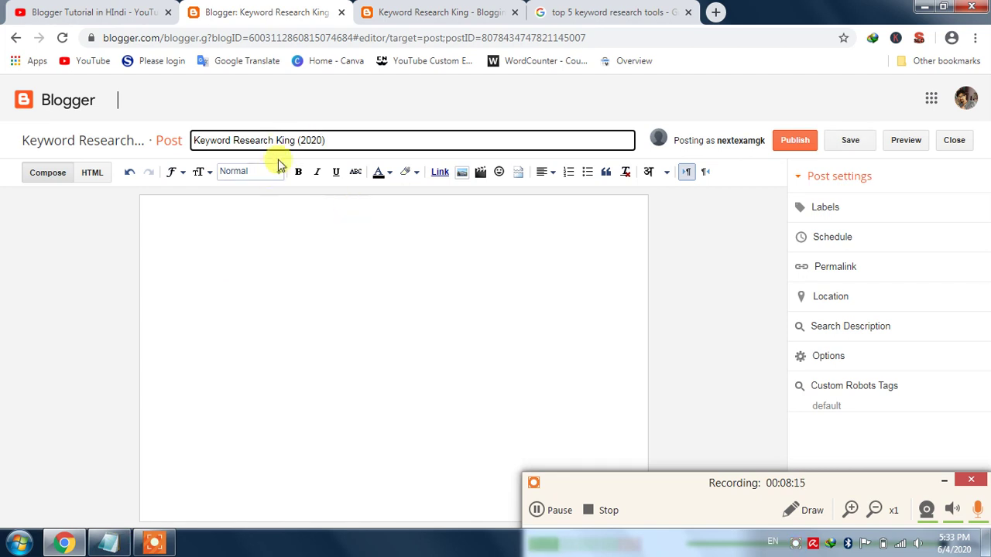
click(336, 143)
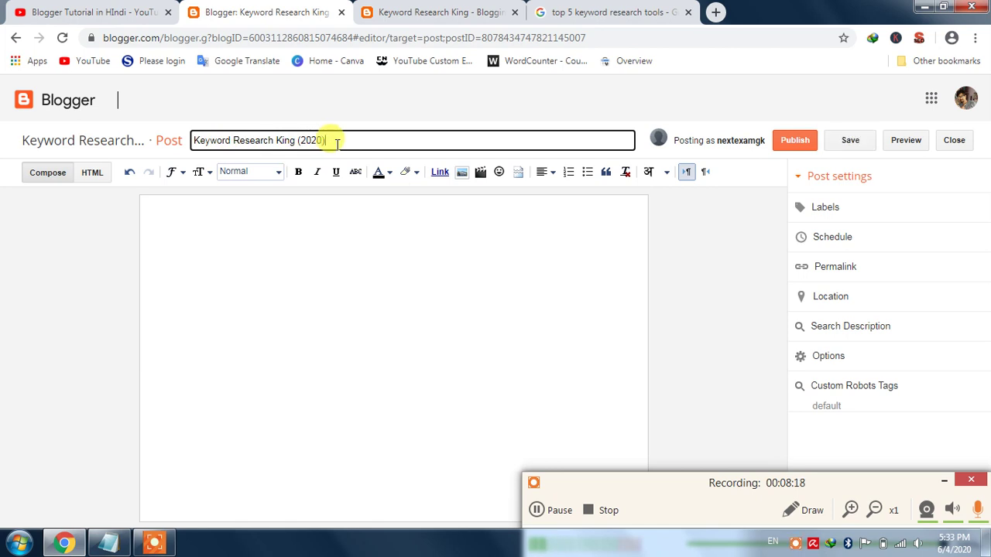
click(285, 207)
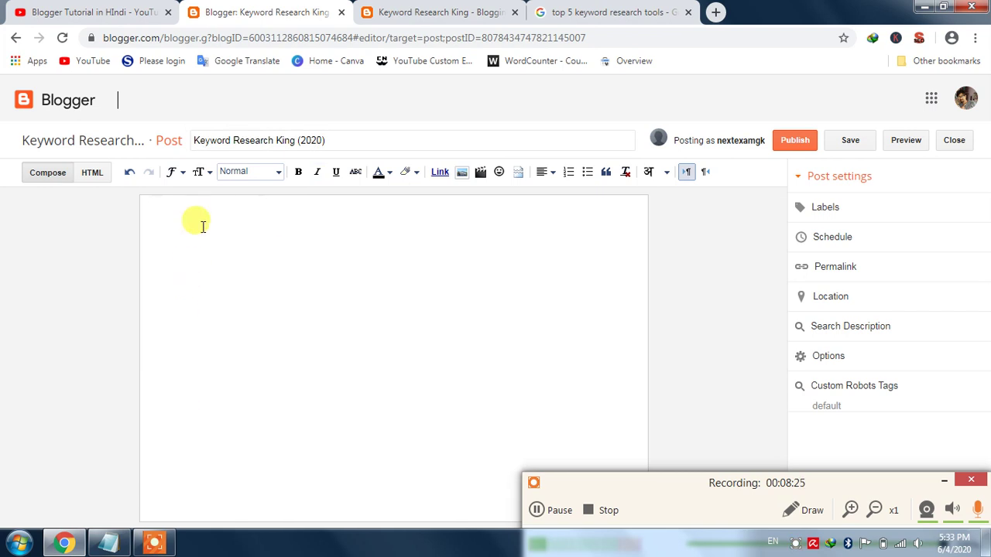
Open Themeisle's "10 Best Keyword Research Tools in 2020" article from the Google results and examine its heading and introduction.
click(650, 11)
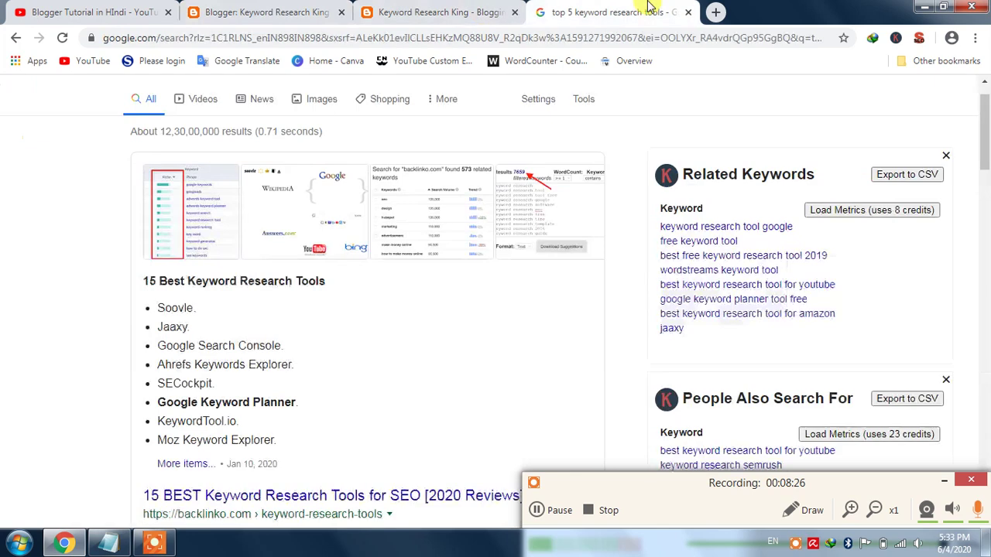
drag(982, 153, 986, 203)
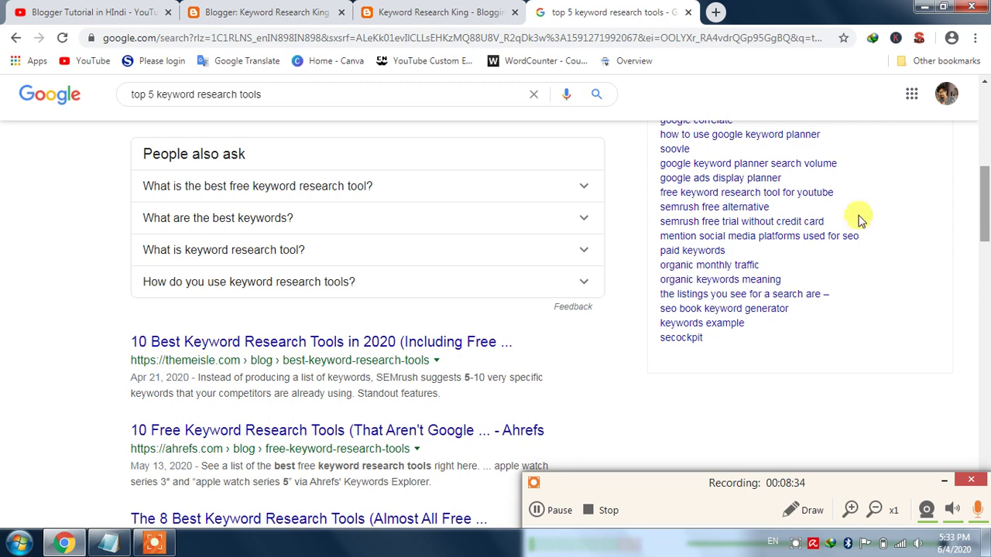
click(268, 350)
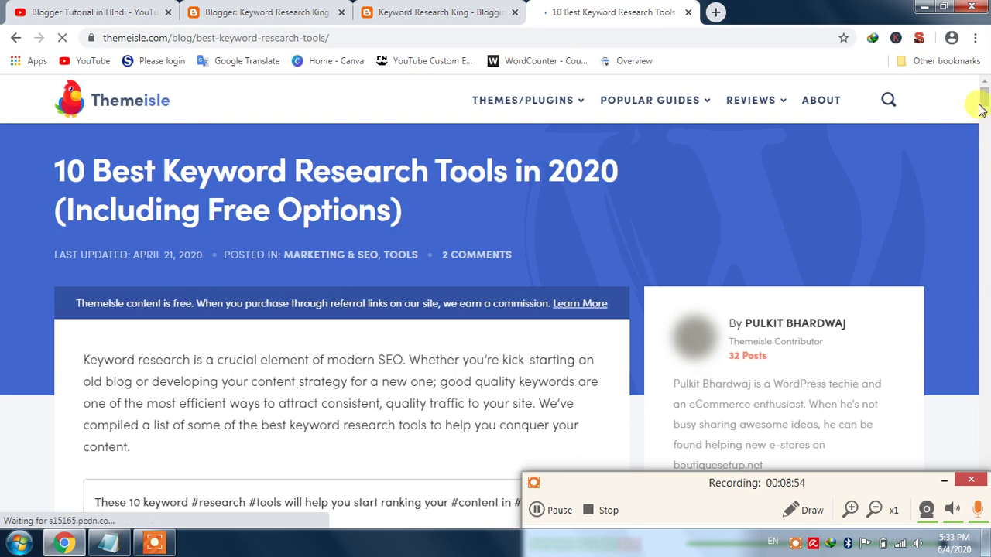
scroll(981, 108, down, 4)
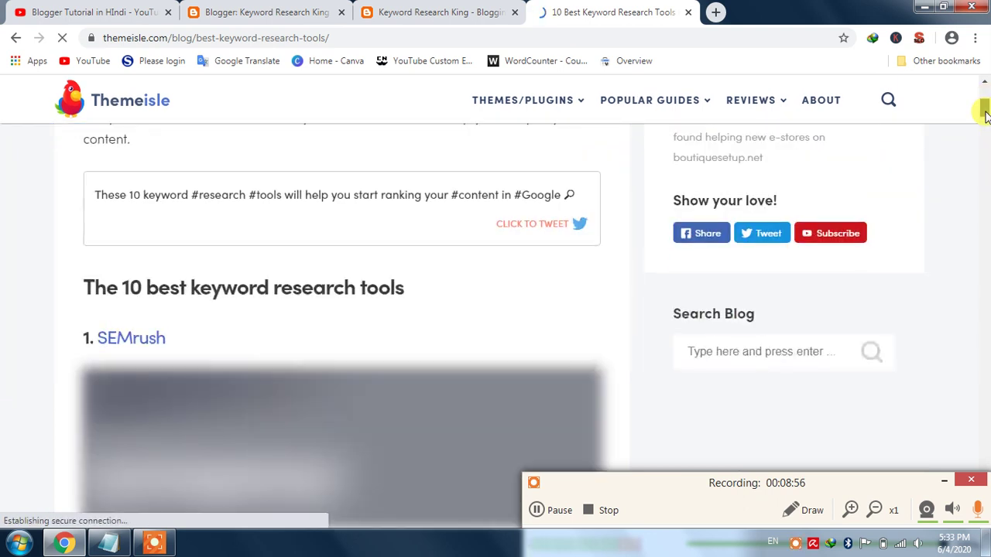
scroll(448, 225, up, 3)
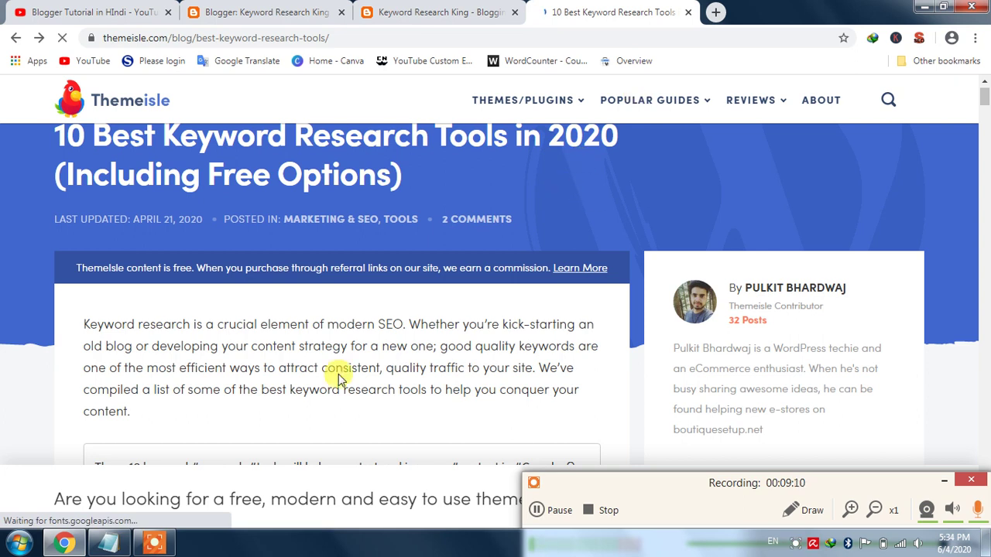
Return to the Google results and open ShoutMeLoud's "8+ Best Keyword Research Tools For SEO: 2020 Edition" article.
key(alt+Left)
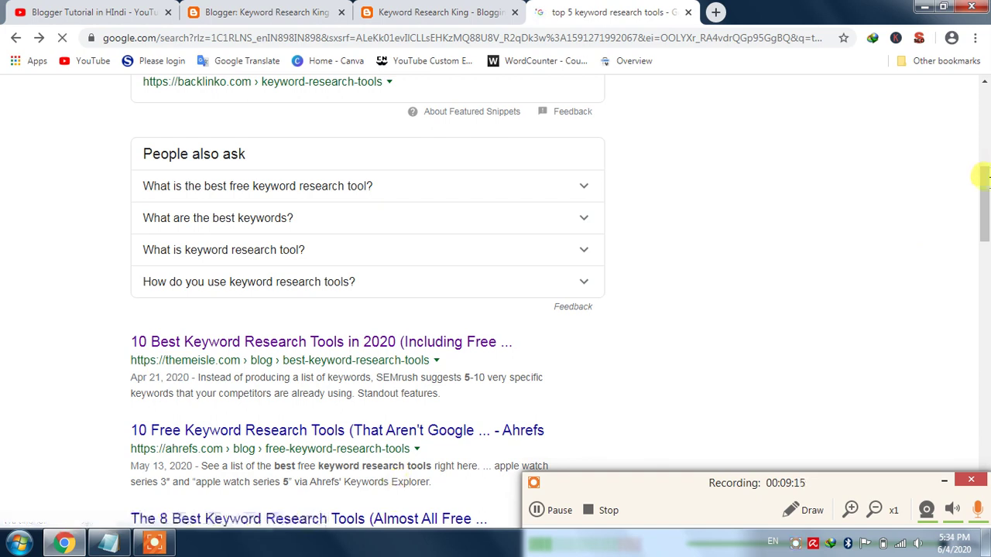
drag(984, 178, 986, 325)
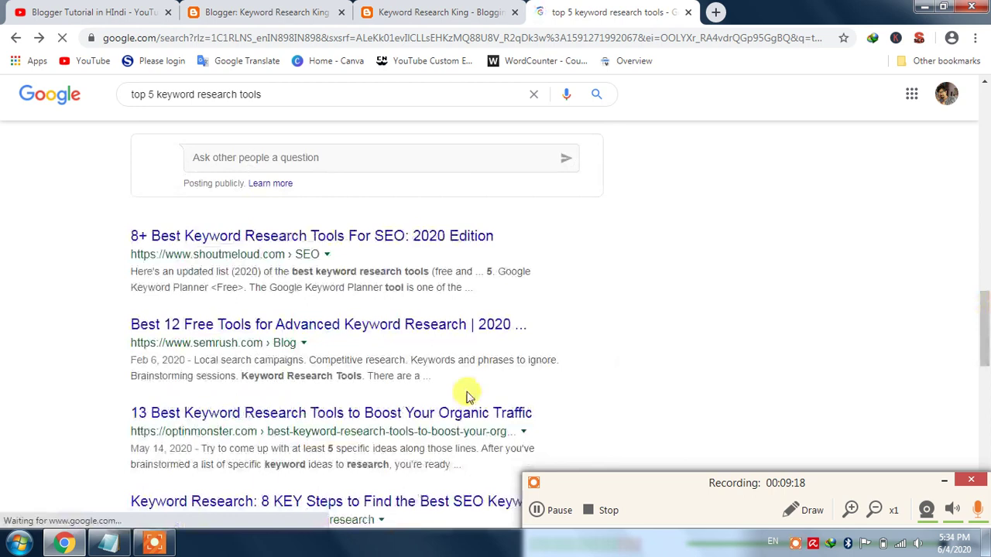
click(230, 242)
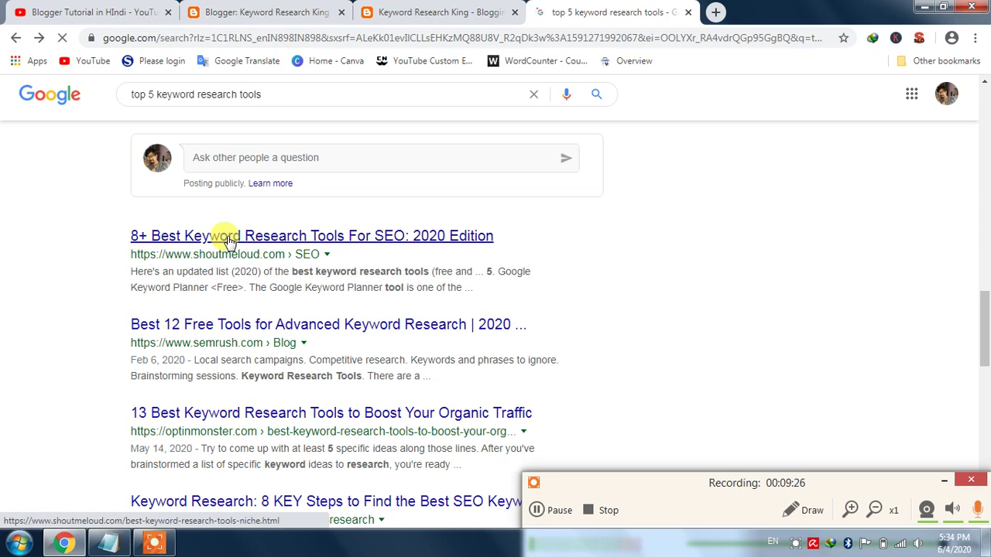
click(230, 241)
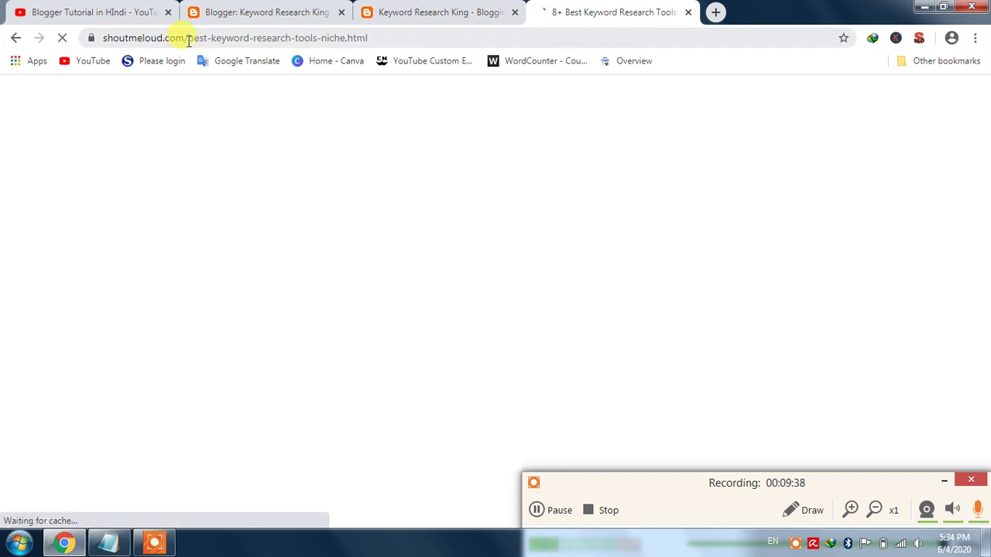
Examine how the ShoutMeLoud article uses its target keyword in the URL and heading, and block the site's notification request.
drag(188, 40, 262, 56)
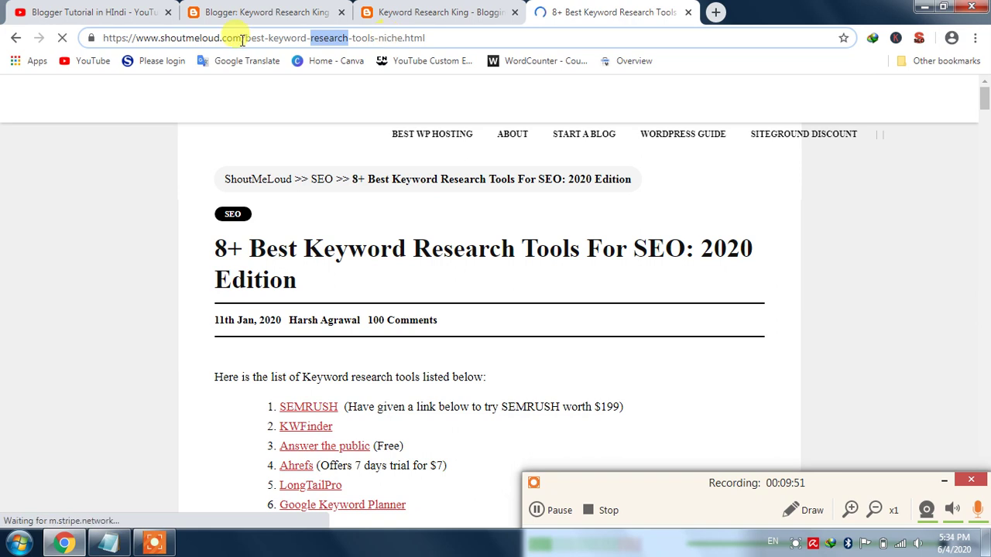
drag(242, 38, 377, 39)
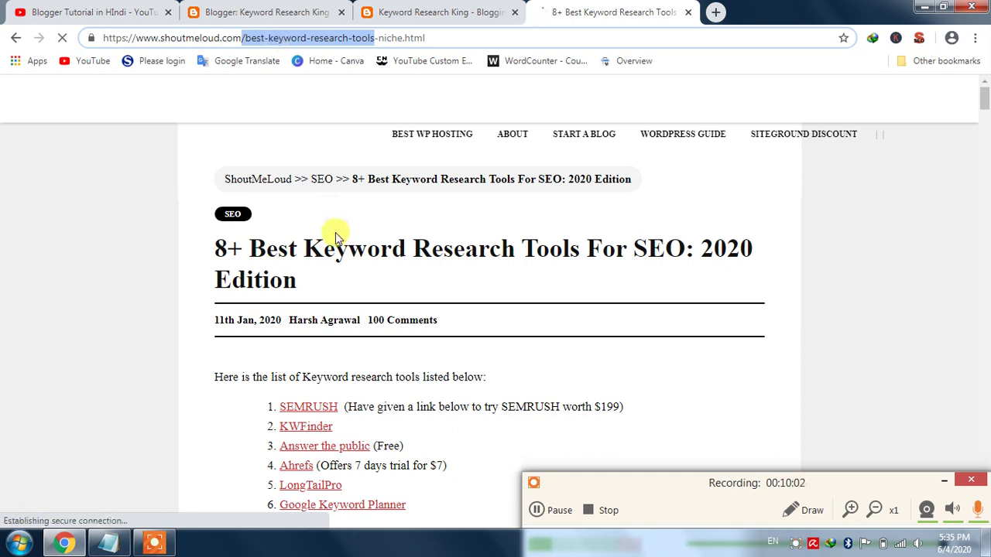
click(984, 111)
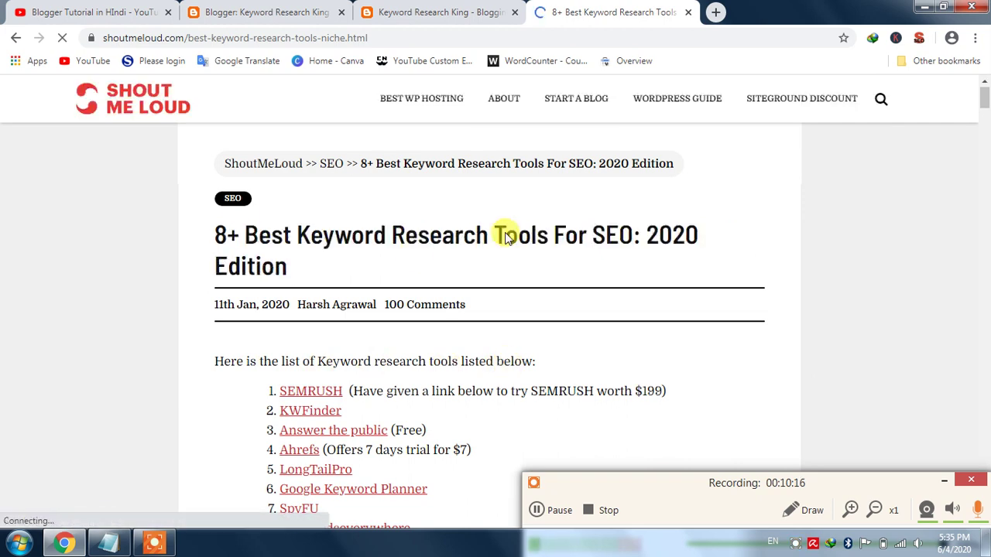
drag(547, 235, 364, 234)
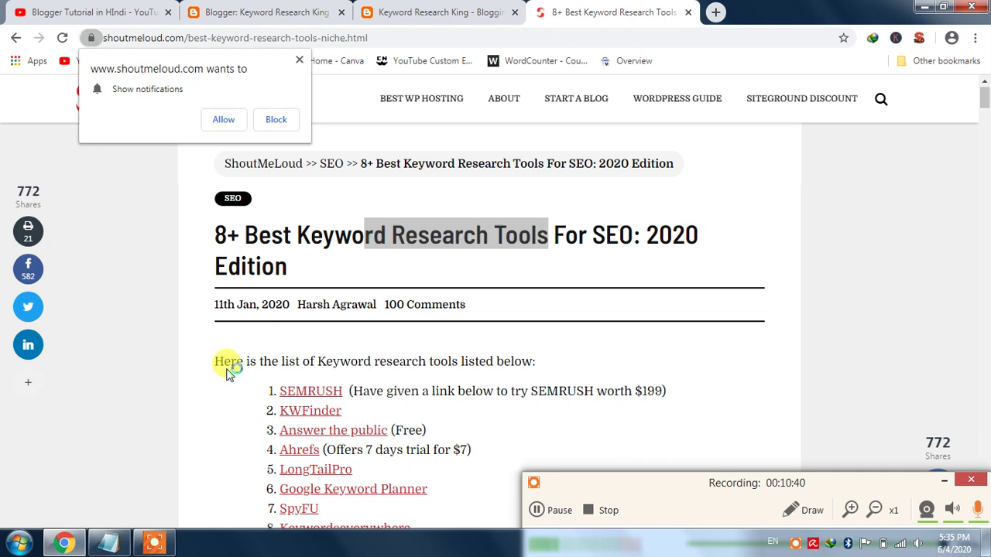
click(274, 119)
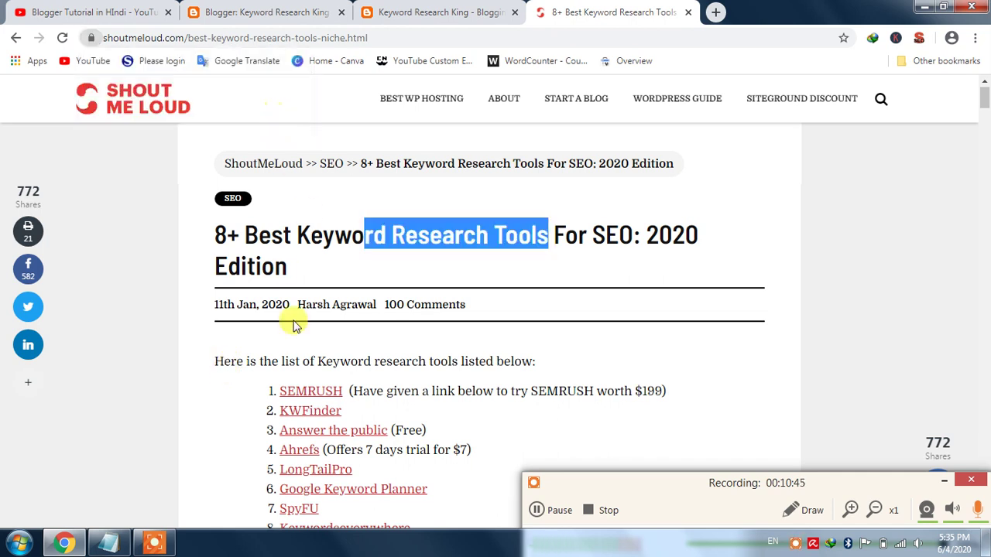
Copy the article's opening sentence "Here is the list of Keyword research tools listed below:".
triple_click(326, 359)
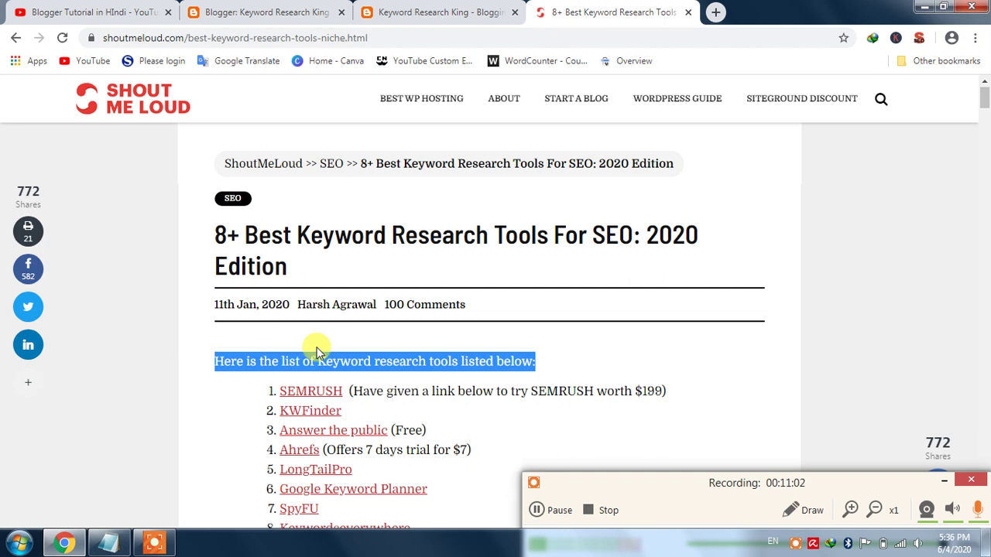
click(282, 356)
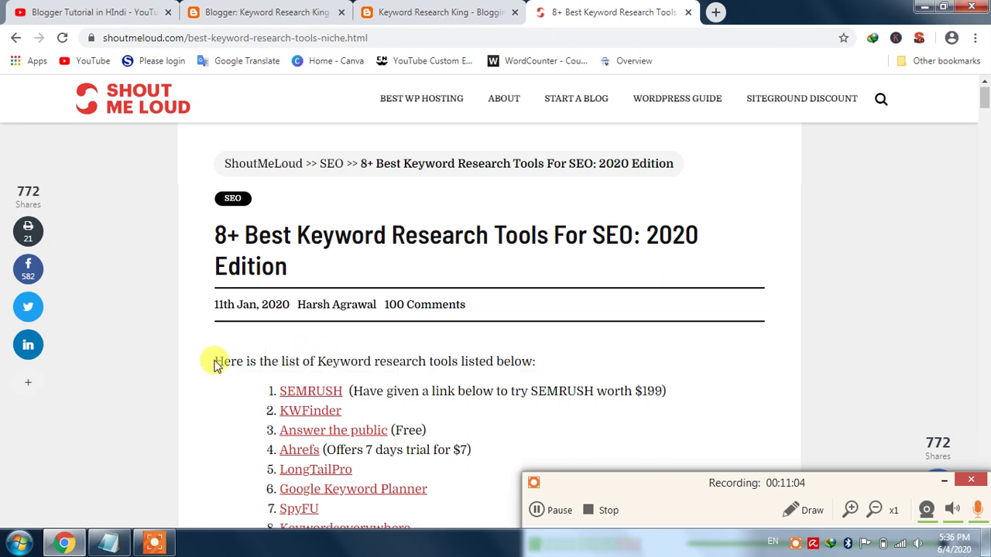
drag(216, 360, 381, 358)
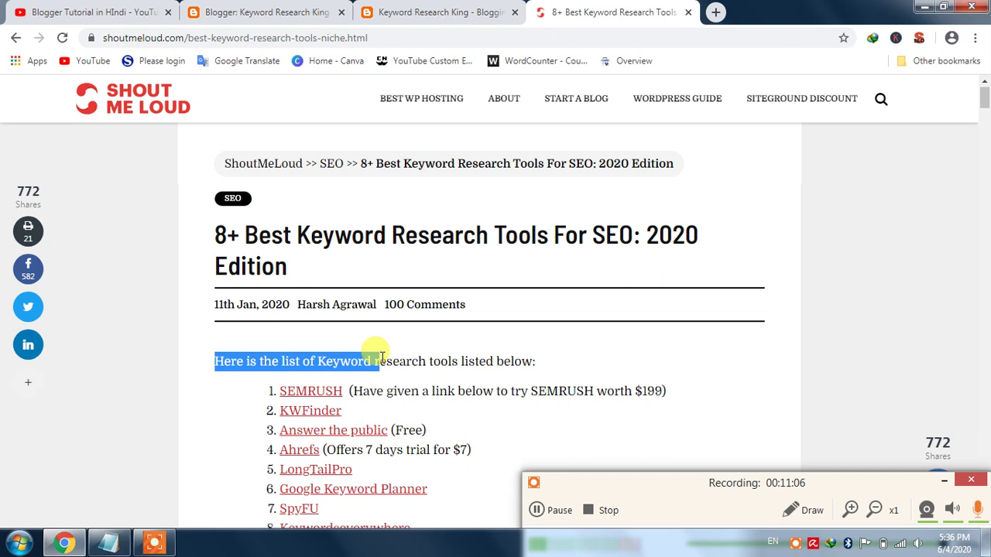
key(shift+Right)
key(shift+Right)
key(shift+Right)
key(shift+Right)
key(shift+Right)
key(shift+Right)
key(shift+Right)
key(shift+Right)
key(shift+Right)
key(shift+Right)
key(shift+Right)
key(shift+Right)
key(shift+Right)
key(shift+Right)
key(shift+Right)
key(shift+Right)
key(shift+Right)
key(shift+Right)
key(shift+Right)
key(shift+Right)
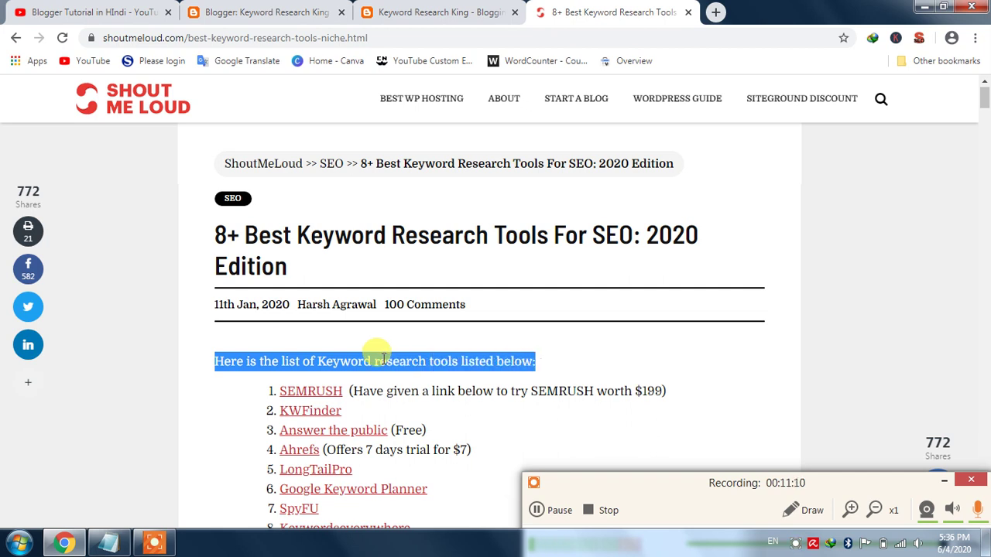
right_click(383, 358)
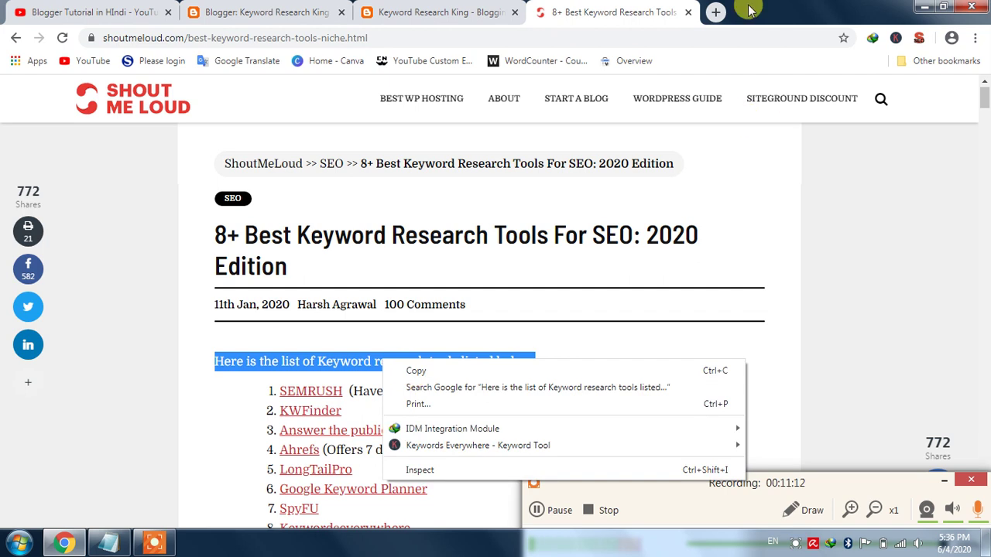
click(480, 371)
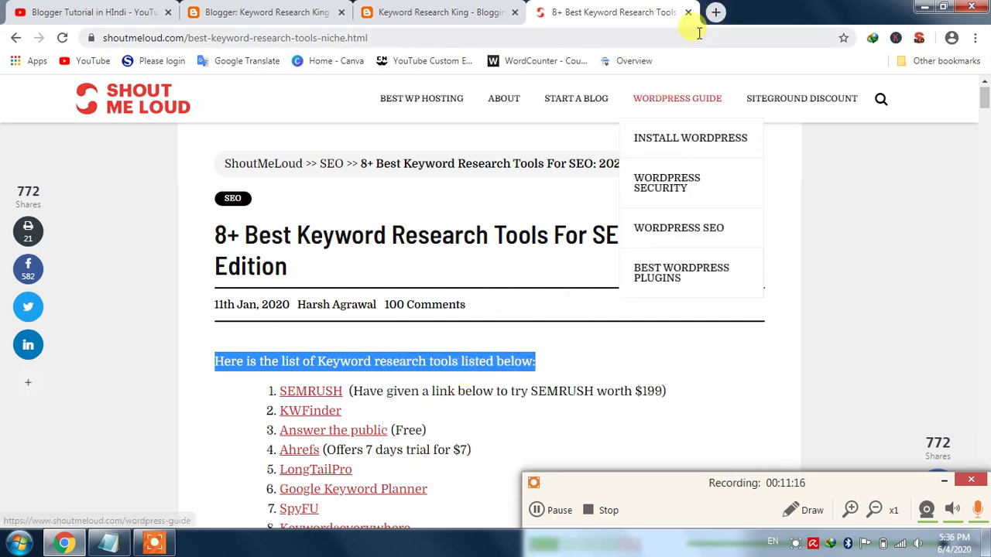
Open WordCounter in a new tab, paste the copied sentence and check its word and character counts.
click(715, 12)
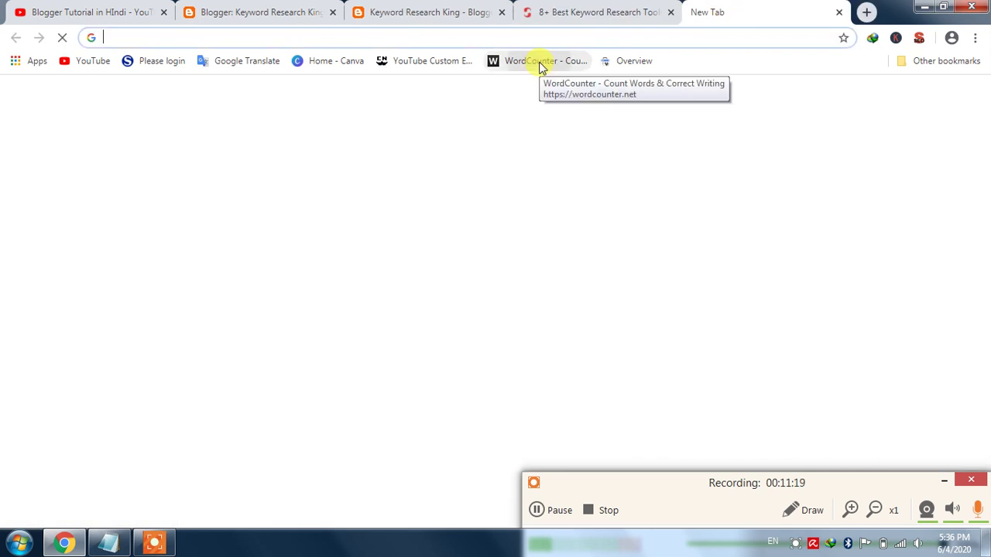
click(541, 62)
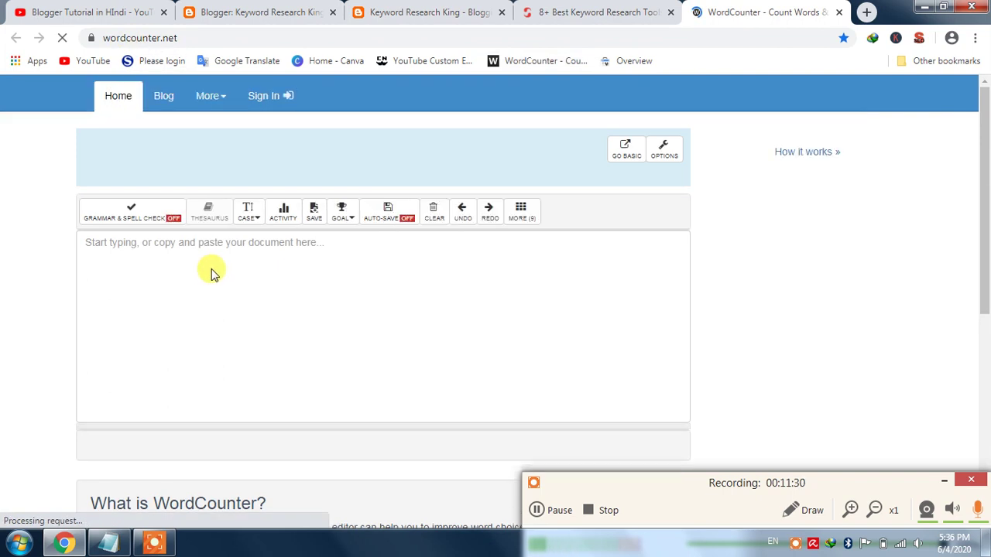
key(ctrl+v)
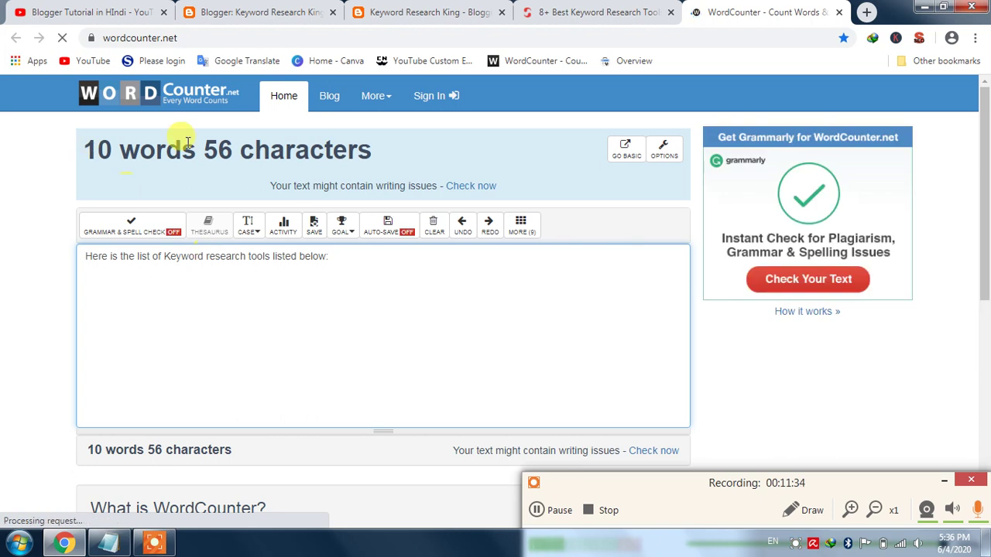
double_click(221, 150)
click(232, 149)
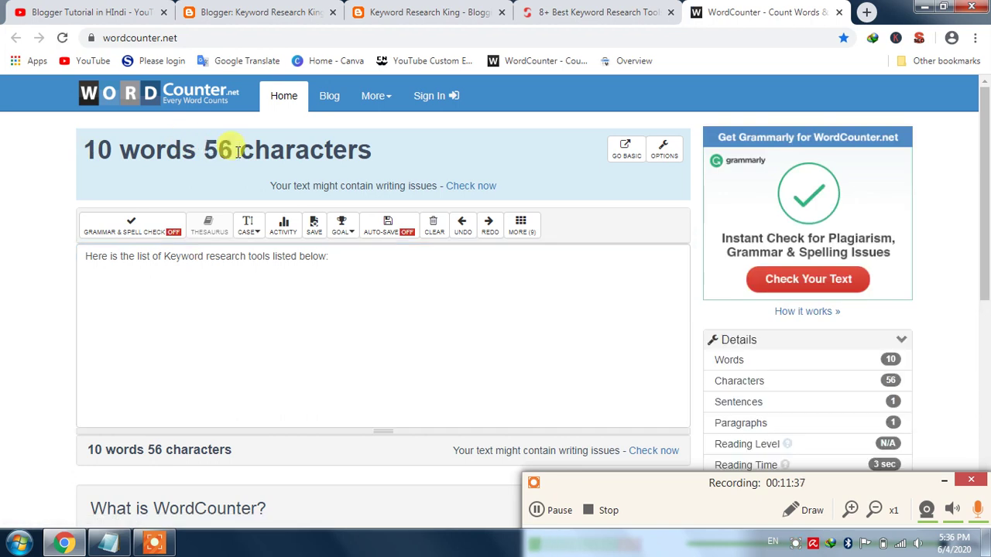
click(249, 280)
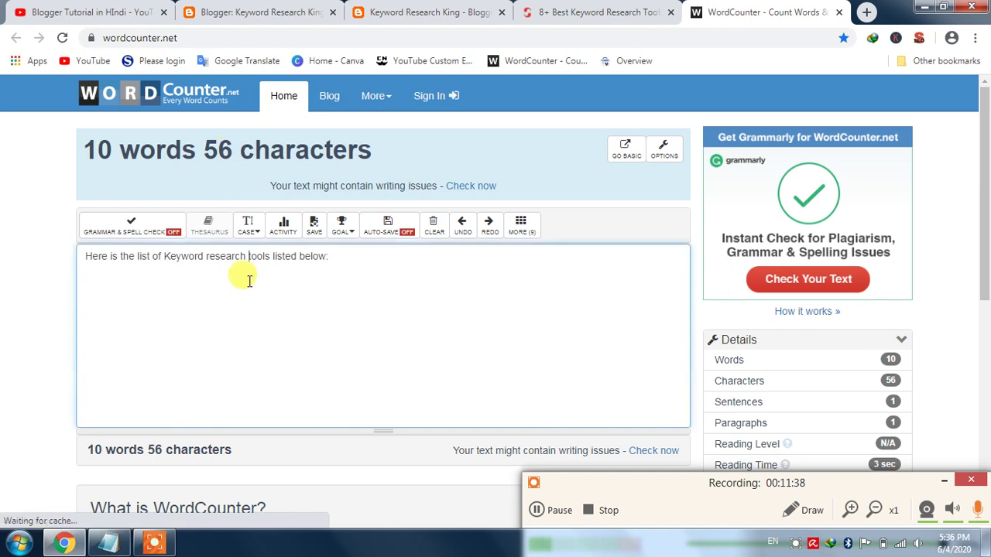
double_click(249, 281)
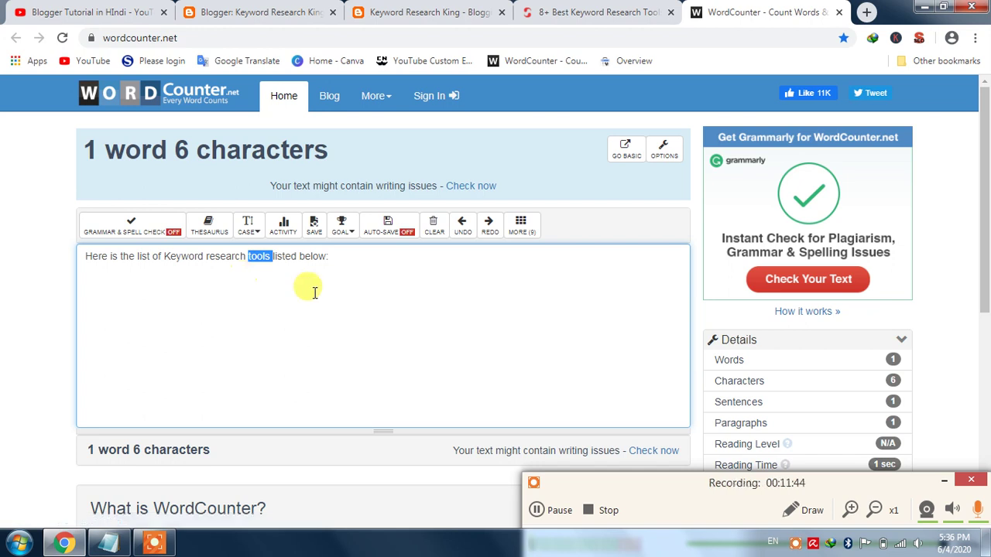
Return to the Blogger post draft and write "Best Keyword research marketing 2020" as the opening line of the body.
click(586, 9)
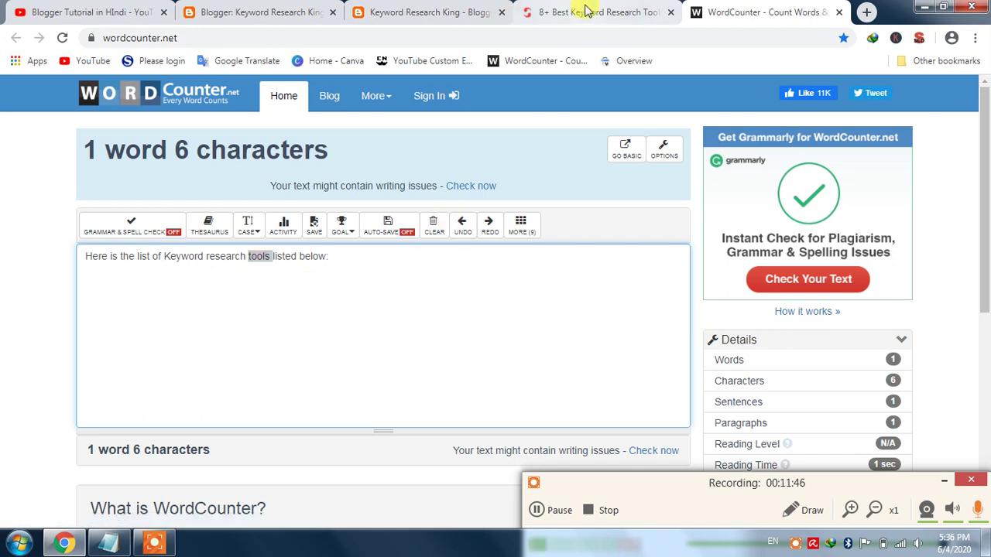
click(407, 17)
click(299, 9)
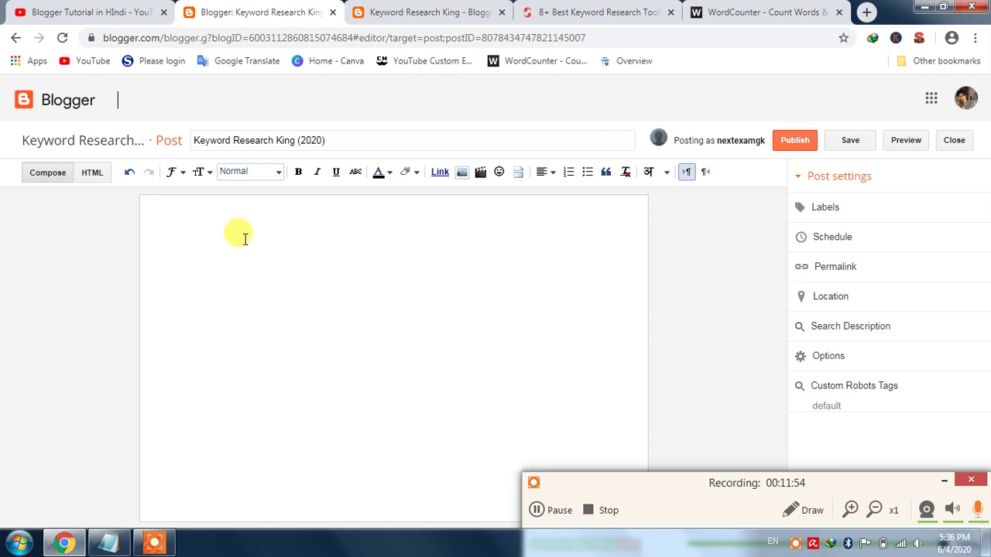
text(keyword)
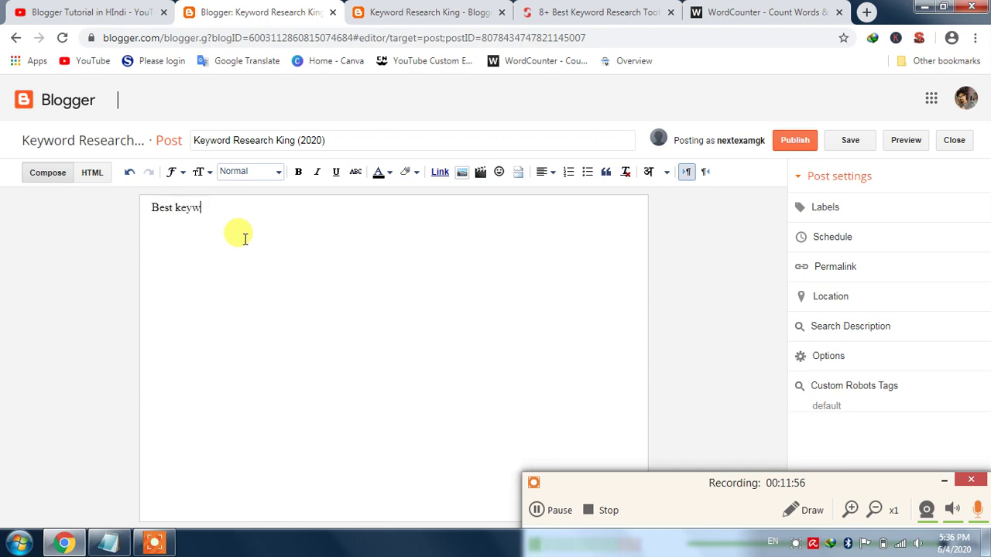
key(BackSpace)
key(BackSpace)
key(BackSpace)
key(BackSpace)
key(BackSpace)
key(BackSpace)
key(BackSpace)
key(BackSpace)
key(BackSpace)
key(BackSpace)
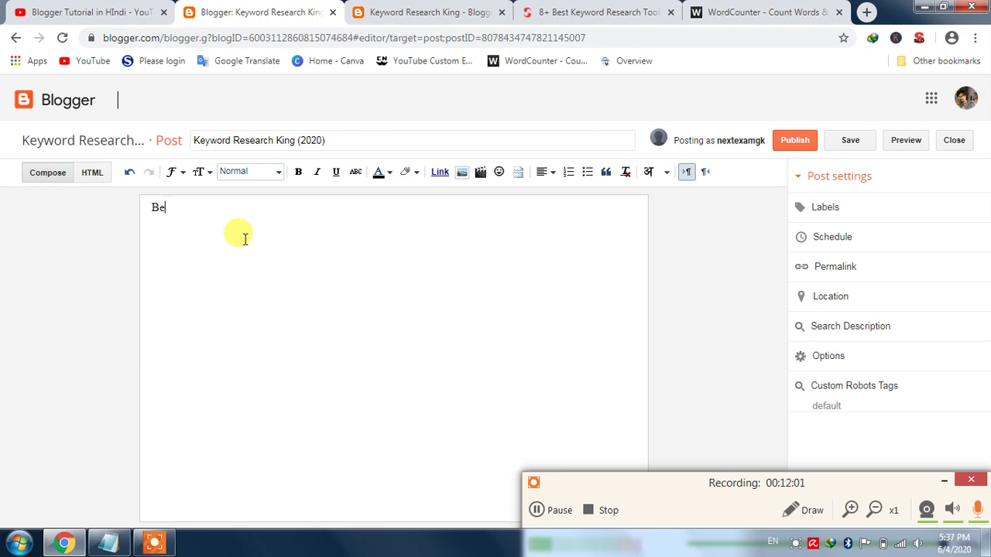
text(st Keyword)
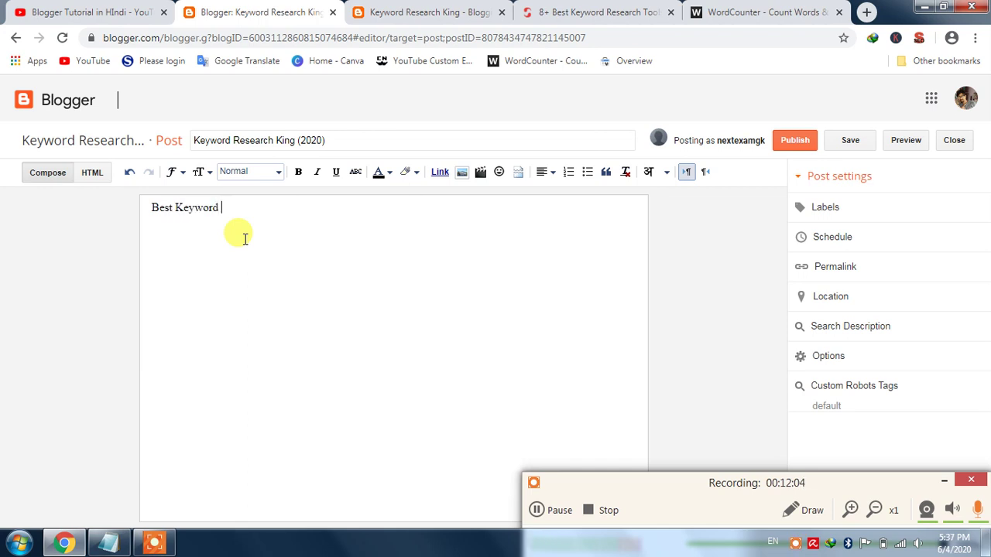
text( research mark)
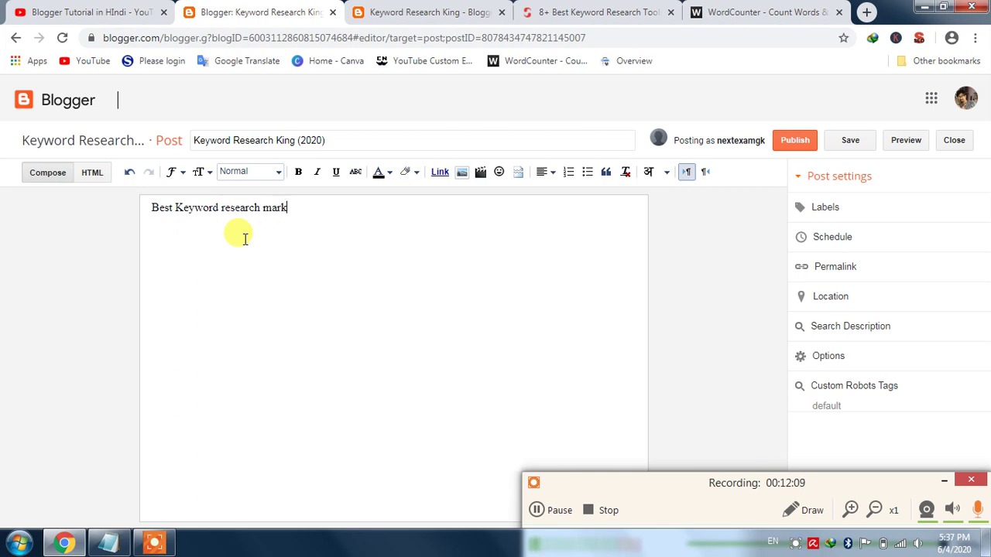
text(eting)
click(281, 147)
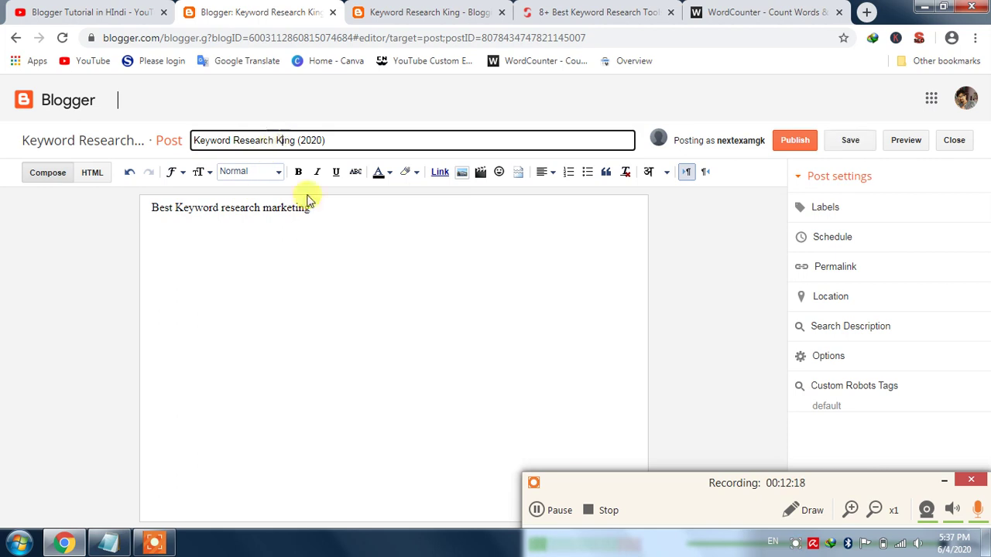
click(317, 214)
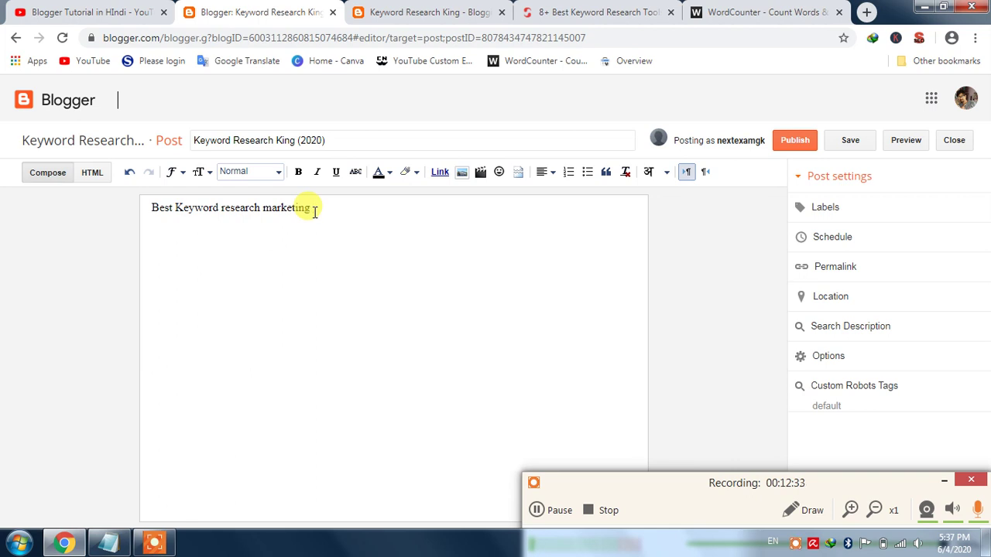
text(2020)
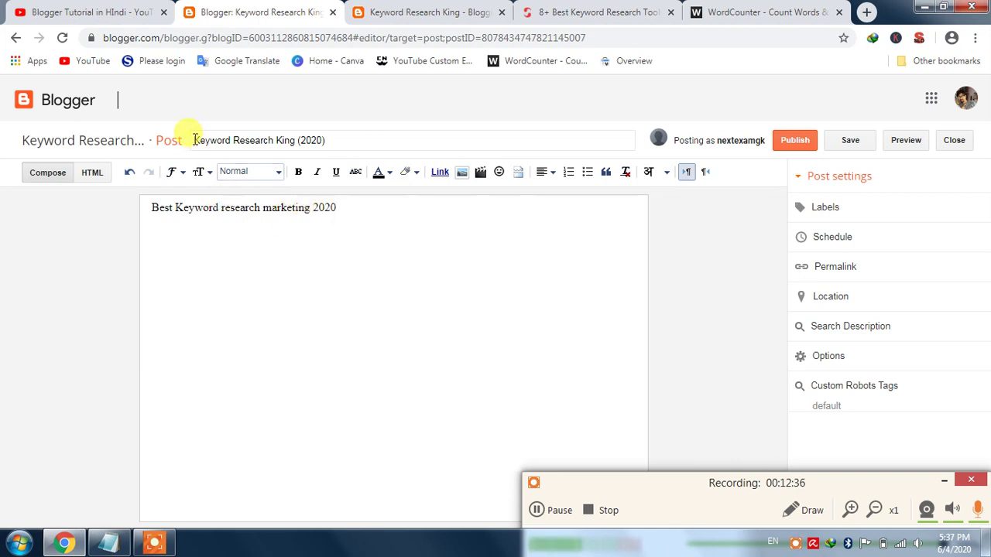
Compare the keyword phrase in the post title with the wording of the body's opening line.
drag(194, 140, 295, 139)
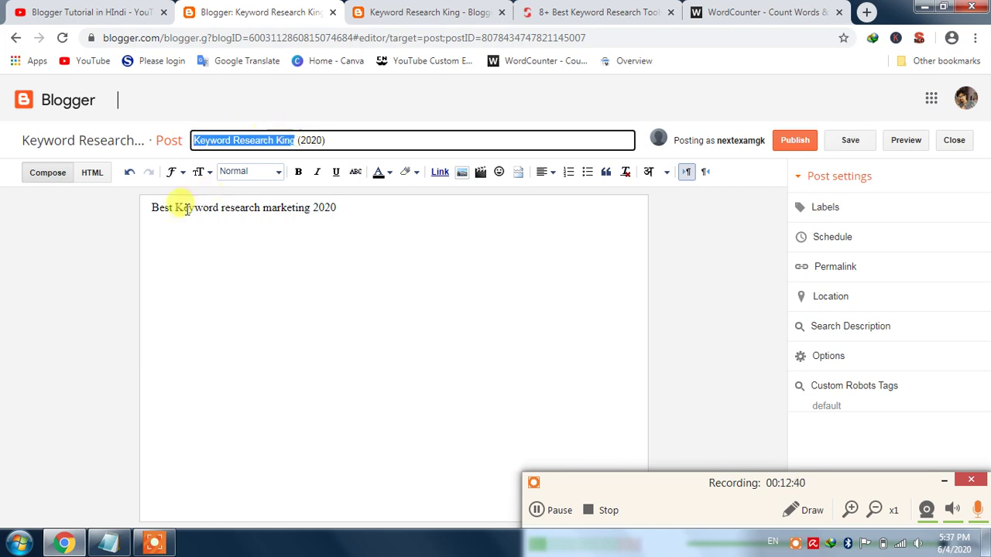
drag(177, 207, 256, 211)
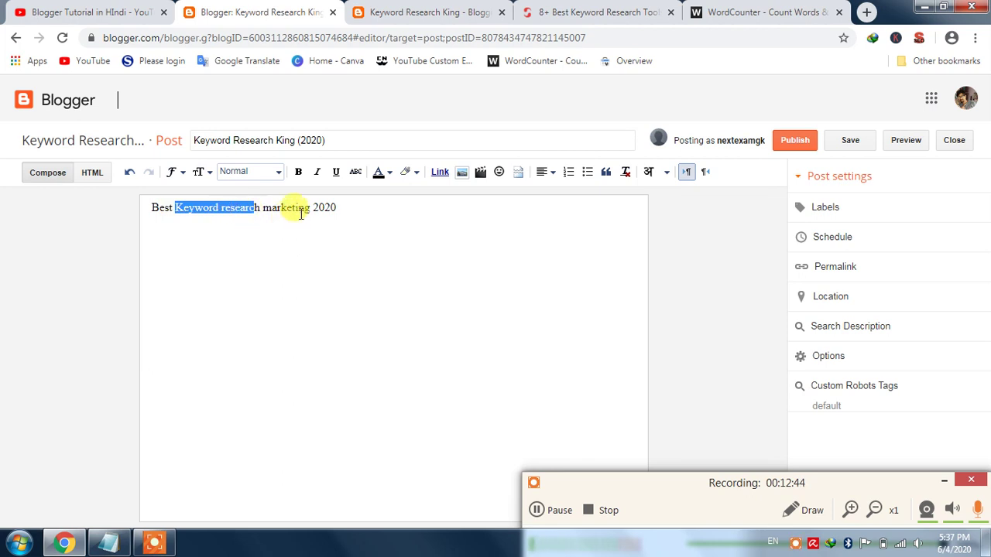
click(258, 202)
triple_click(258, 203)
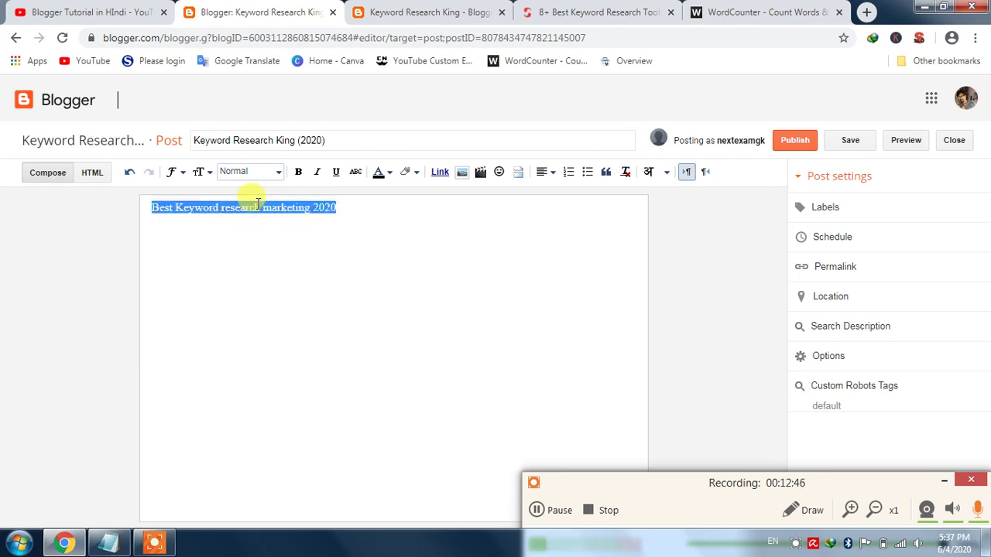
Switch to the ShoutMeLoud article, dismiss its course sign-up overlay and examine the keyword phrase in the breadcrumb and headline.
click(592, 12)
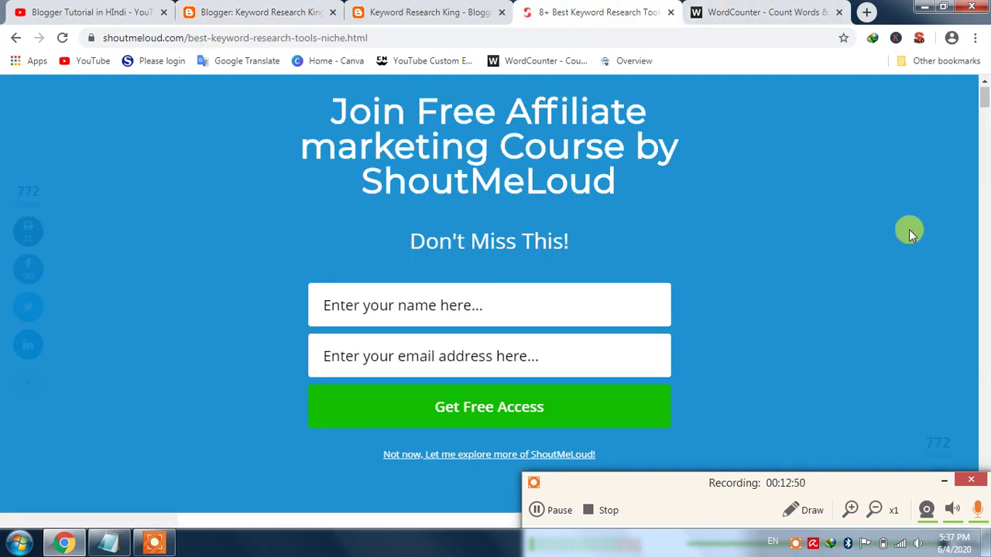
click(495, 455)
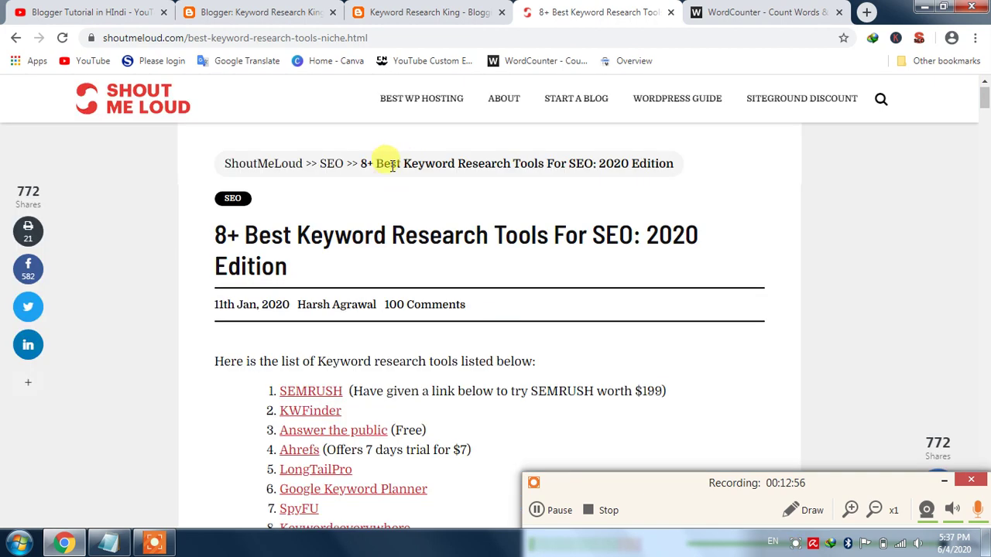
drag(377, 163, 555, 164)
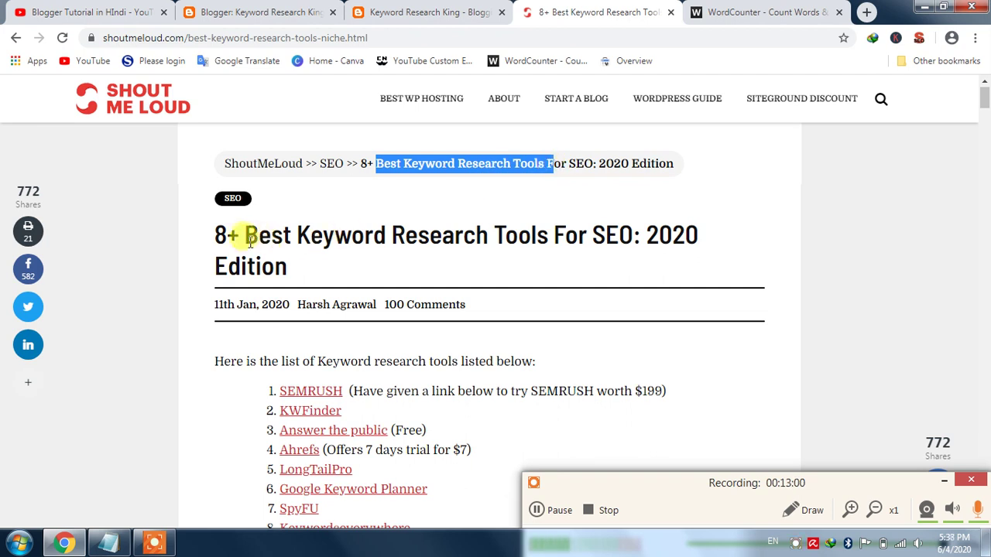
drag(246, 236, 548, 240)
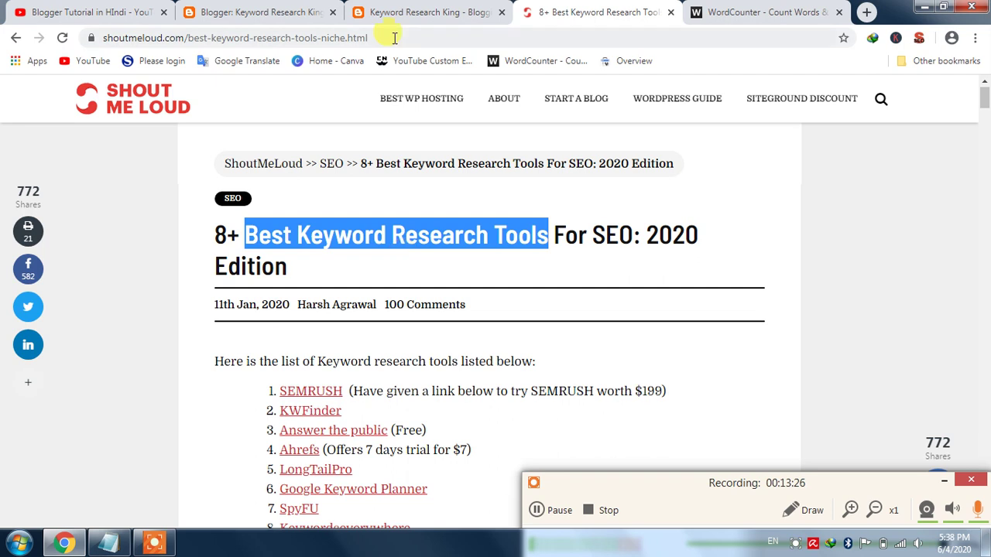
Return to the Blogger draft and reword the body's opening line to "Best Keyword research king youtube channel .".
click(387, 9)
click(209, 8)
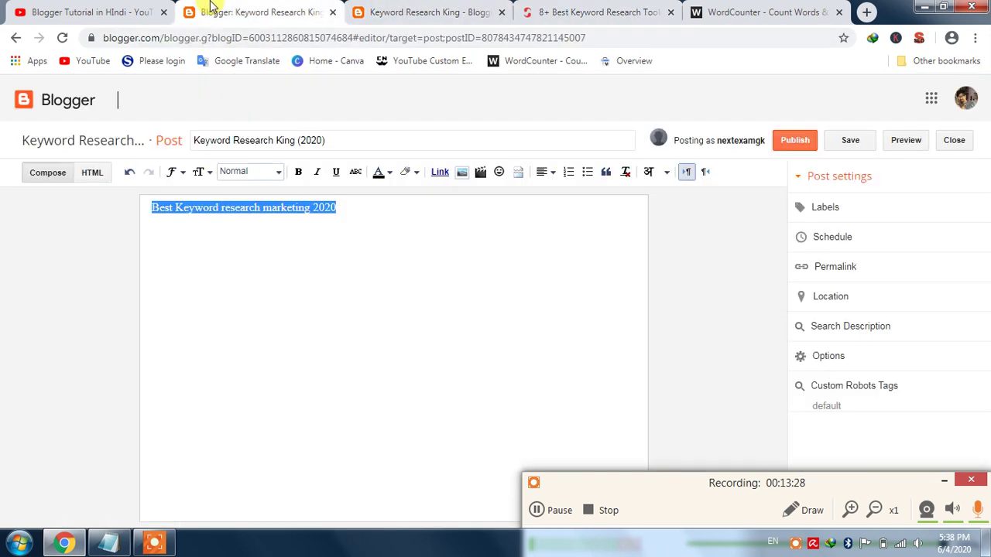
click(261, 209)
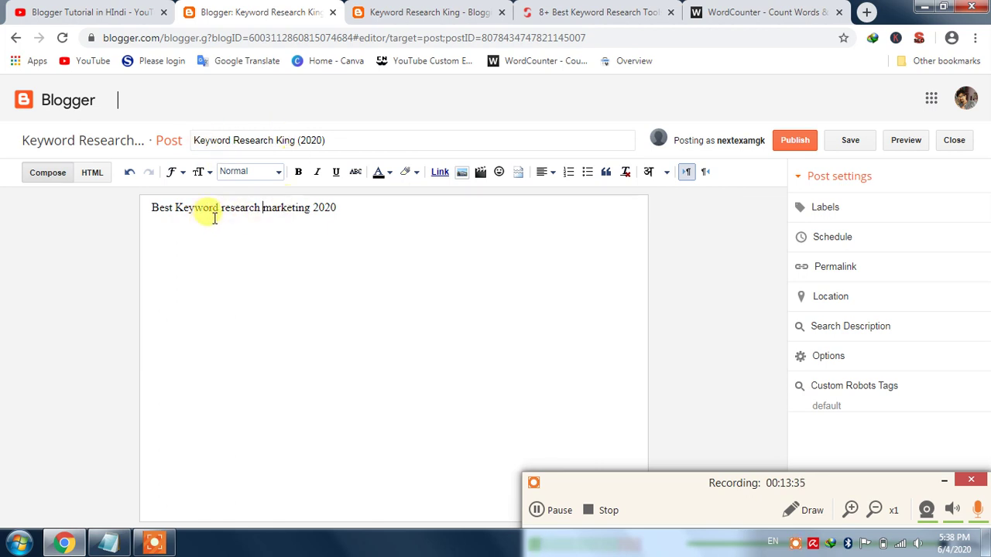
drag(261, 210, 310, 212)
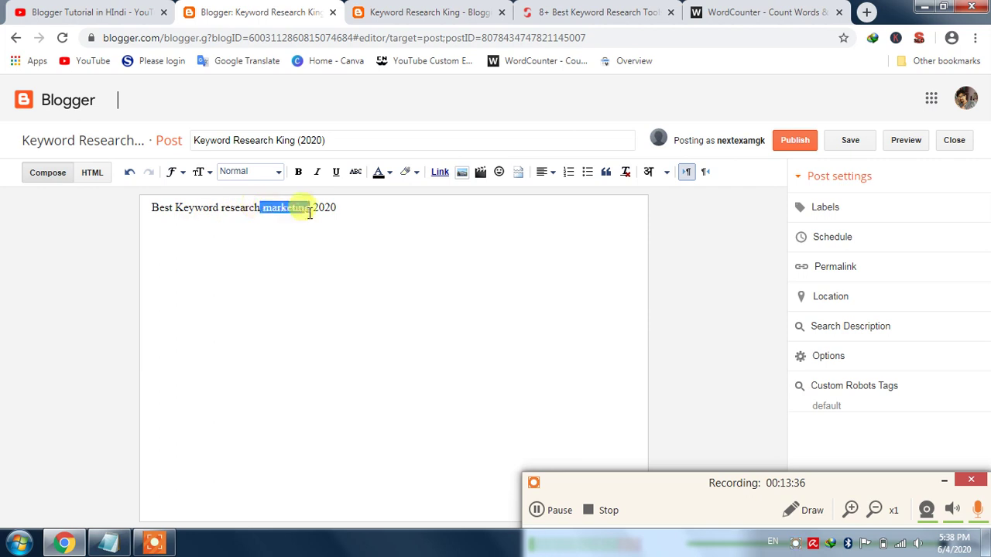
key(BackSpace)
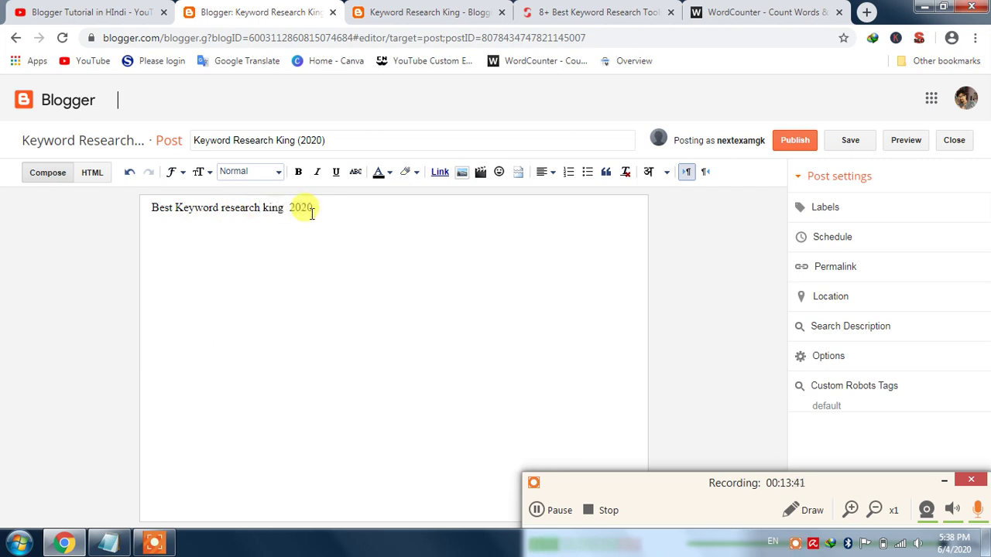
text(king youtube c)
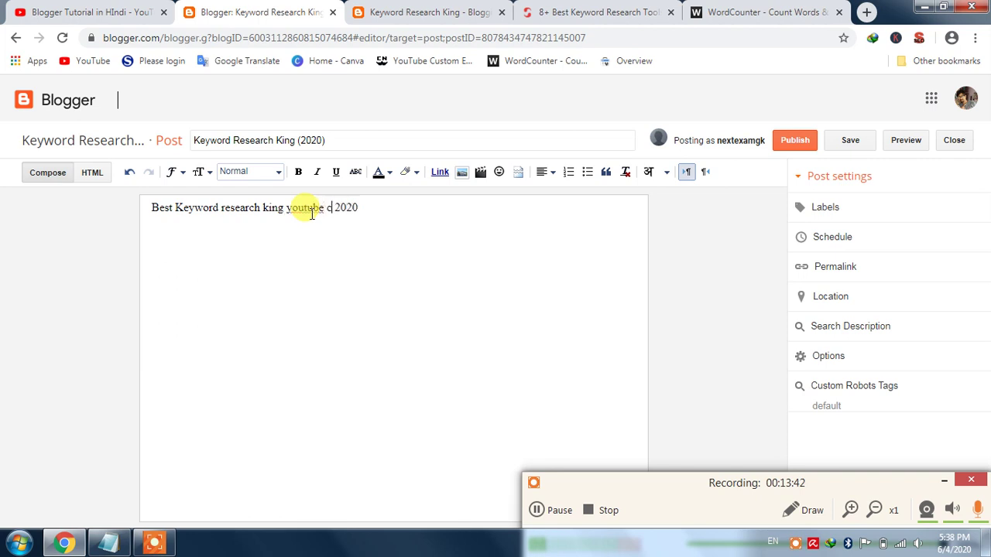
text(hannel)
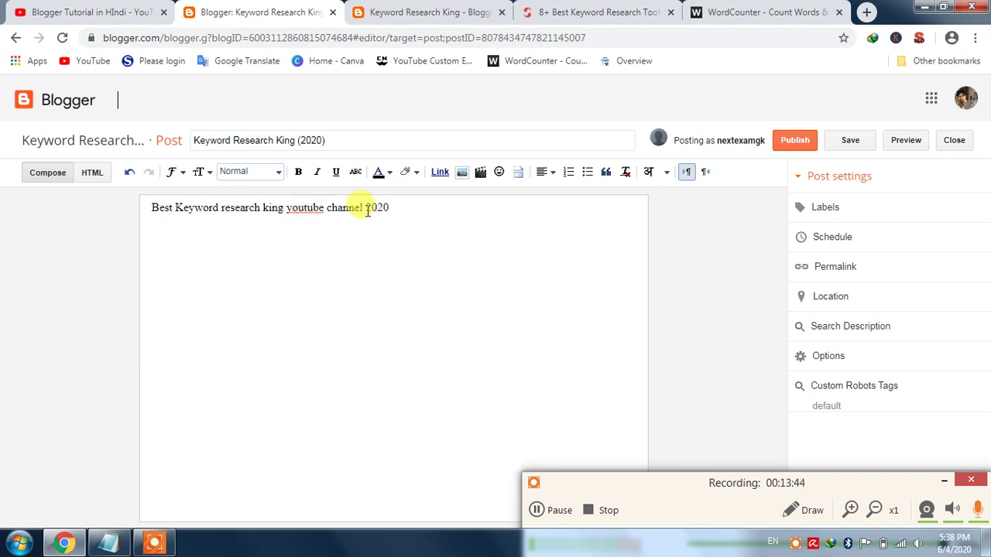
drag(365, 209, 397, 212)
key(BackSpace)
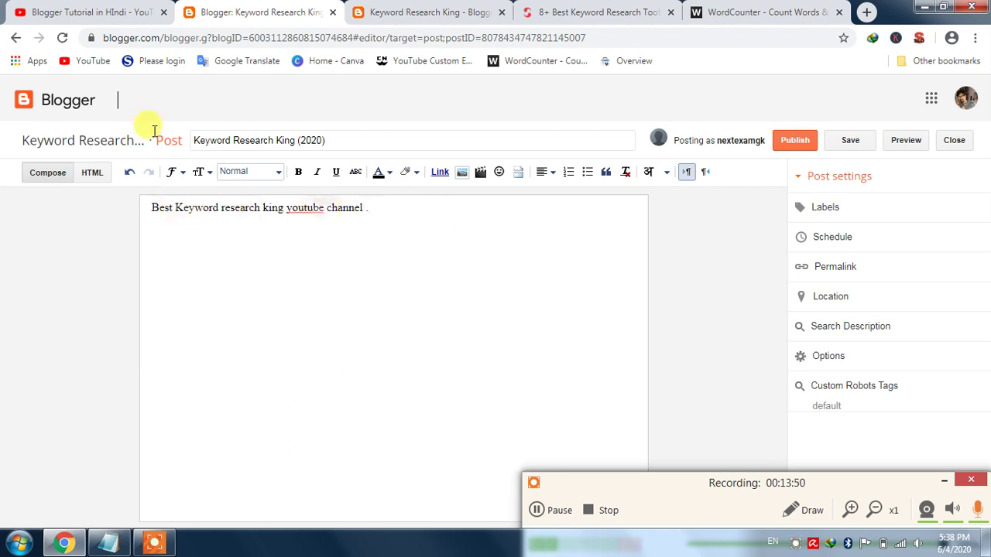
Check the title's phrase "Keyword Research King" against the same words in the revised opening line.
drag(194, 140, 294, 142)
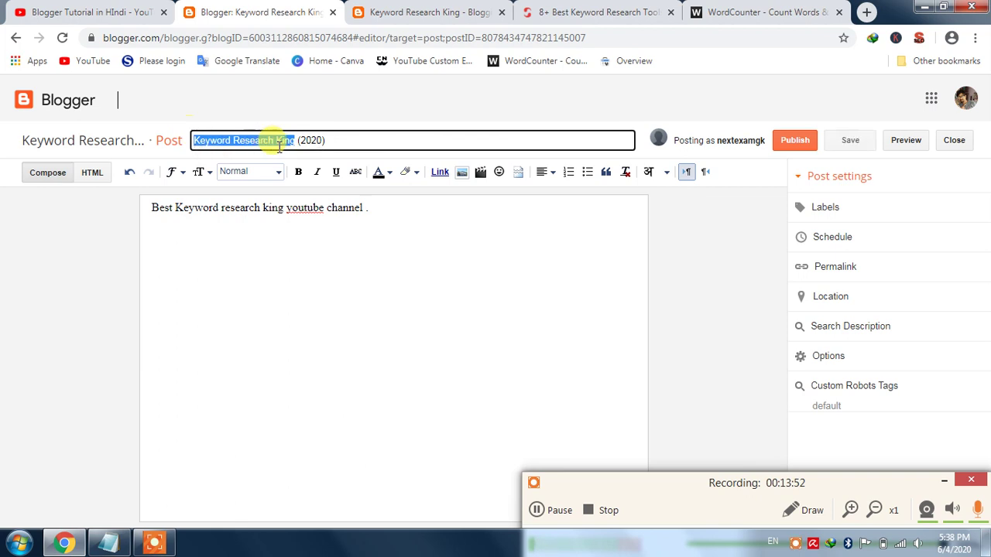
drag(174, 207, 284, 215)
click(284, 215)
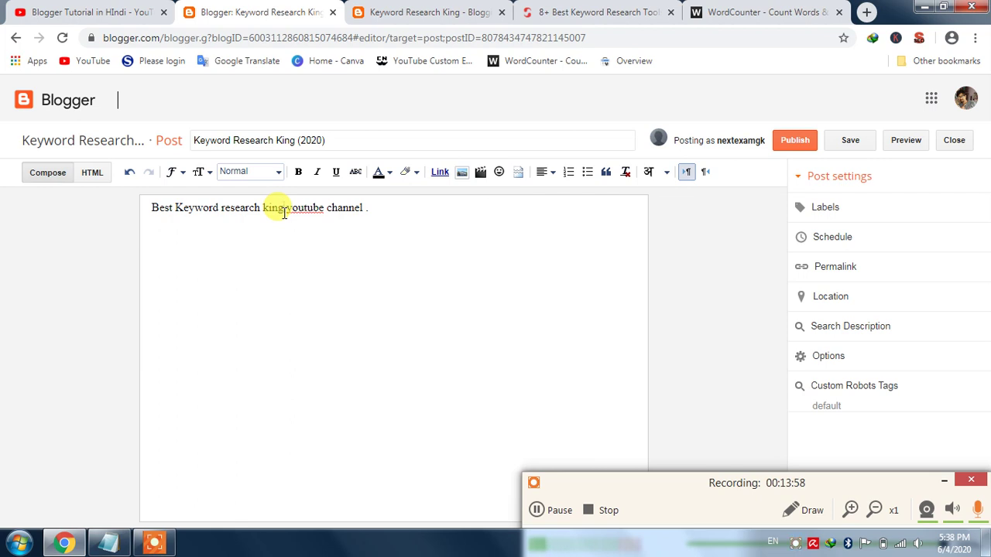
Switch to Notepad, remove the "Target- Keyword Research King" line and copy the remaining keyword research paragraph.
click(108, 541)
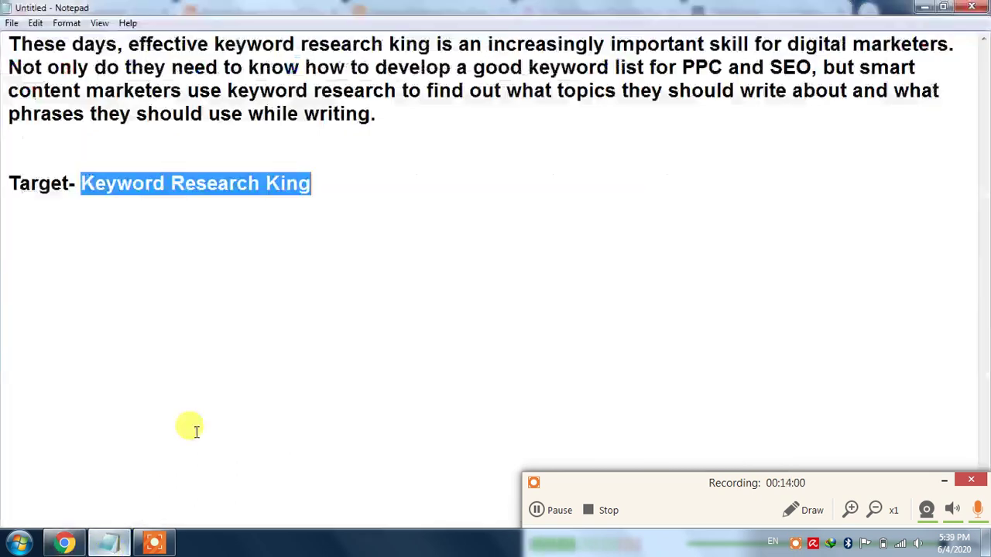
click(332, 159)
drag(313, 184, 2, 202)
key(ctrl+x)
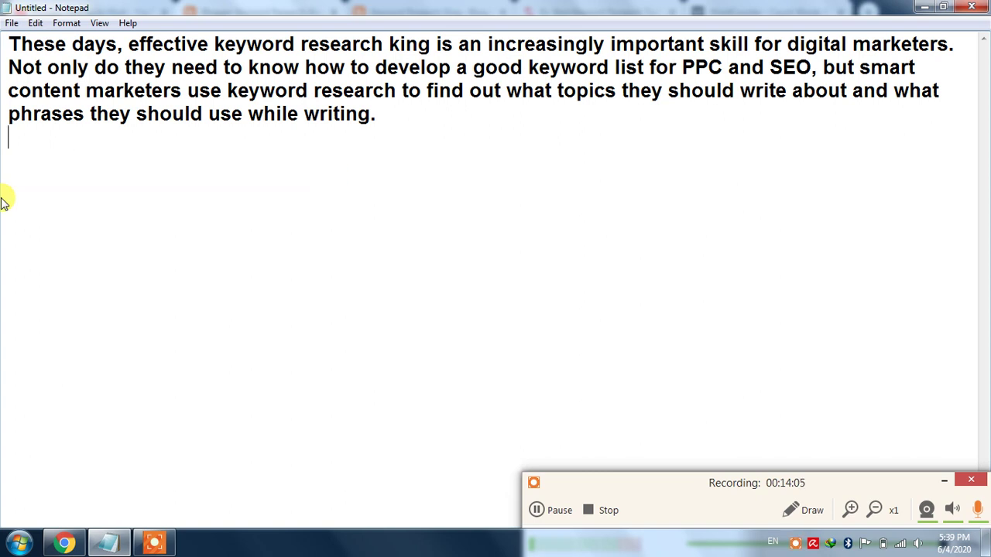
key(ctrl+a)
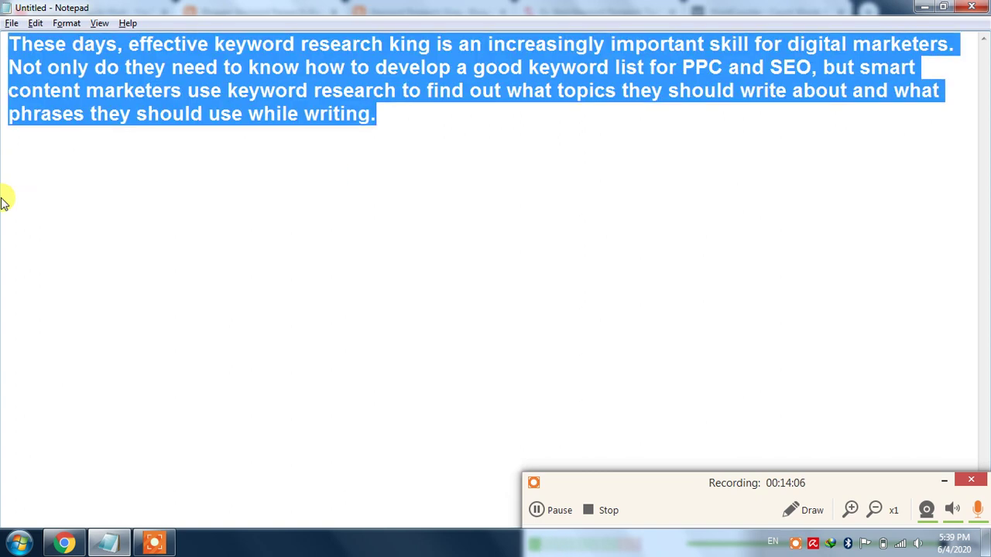
Paste the copied paragraph into the Blogger post below the opening line, with a blank line between them.
key(alt+Tab)
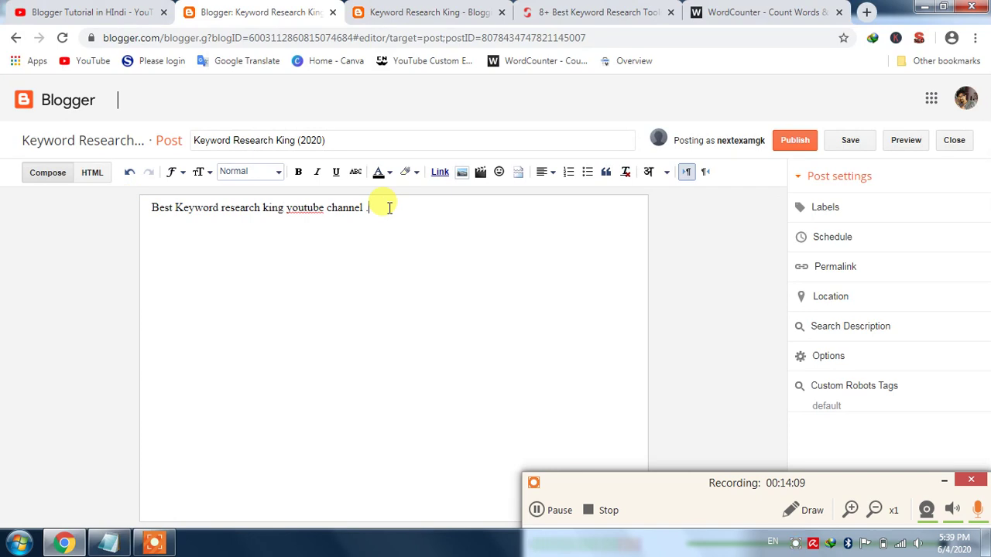
key(ctrl+v)
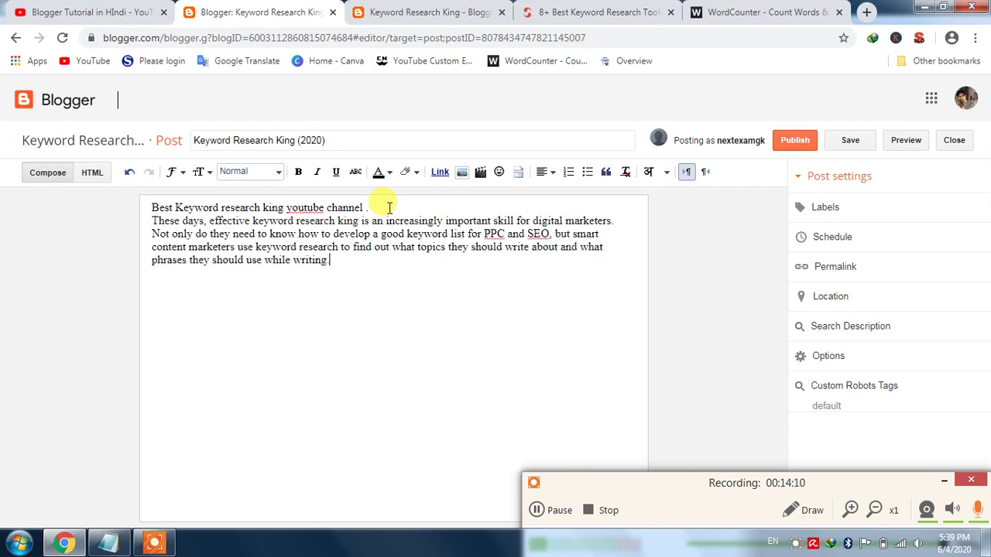
key(Return)
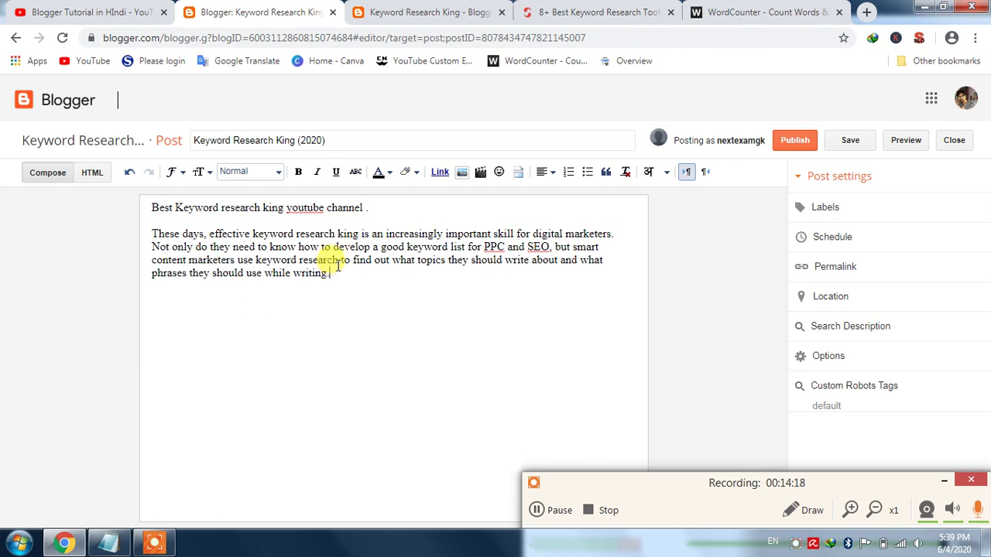
click(376, 206)
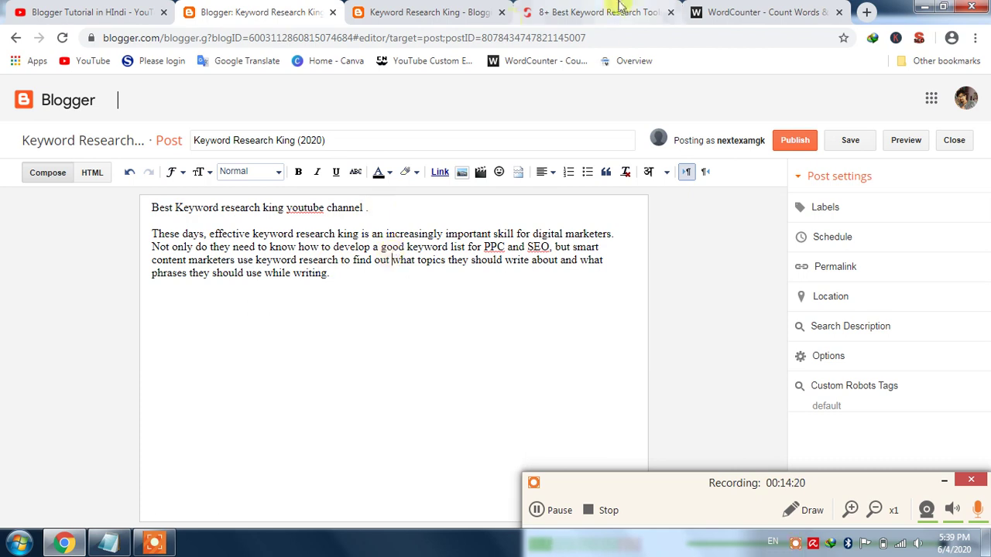
Look through the ShoutMeLoud article to see how its tool list, intro text, images and subheadings are arranged.
click(574, 6)
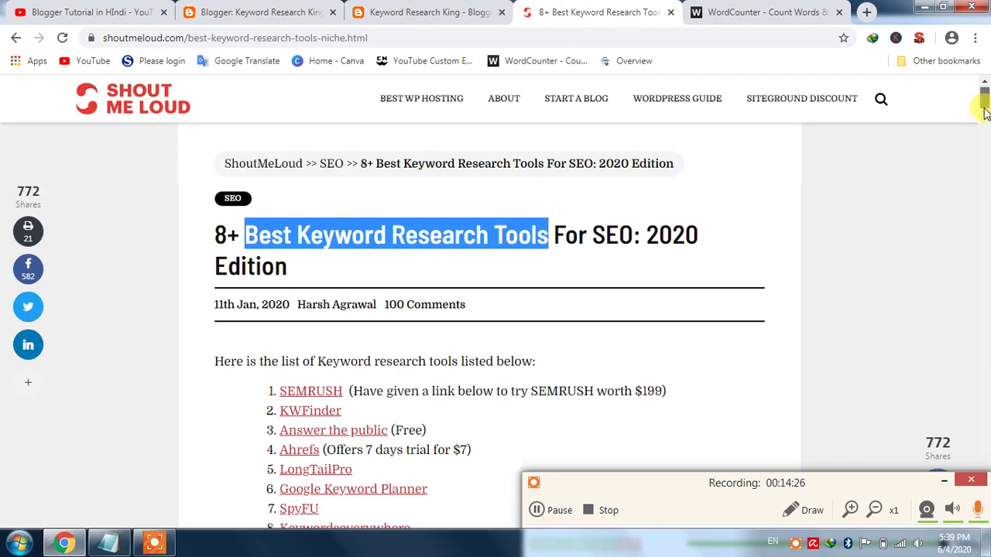
drag(985, 104, 967, 116)
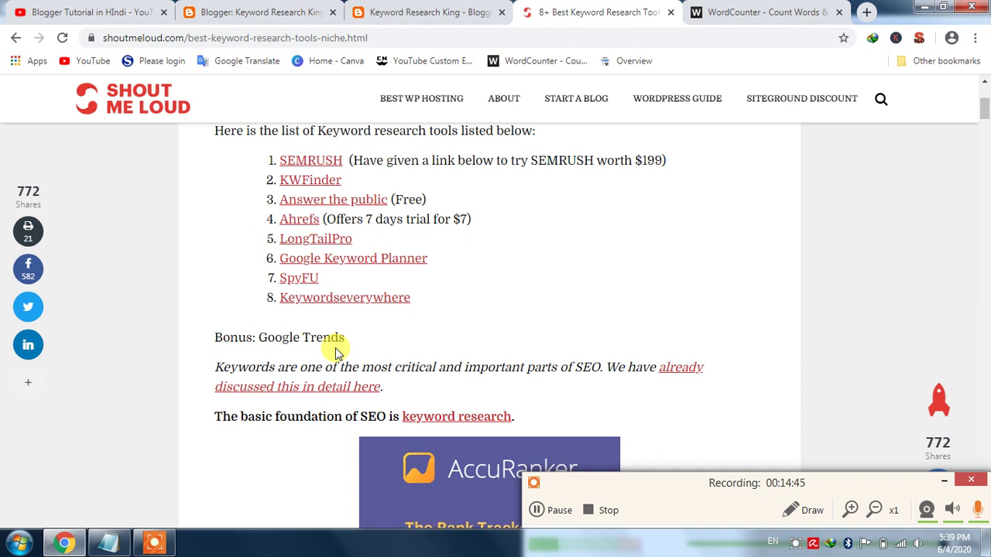
drag(984, 110, 987, 181)
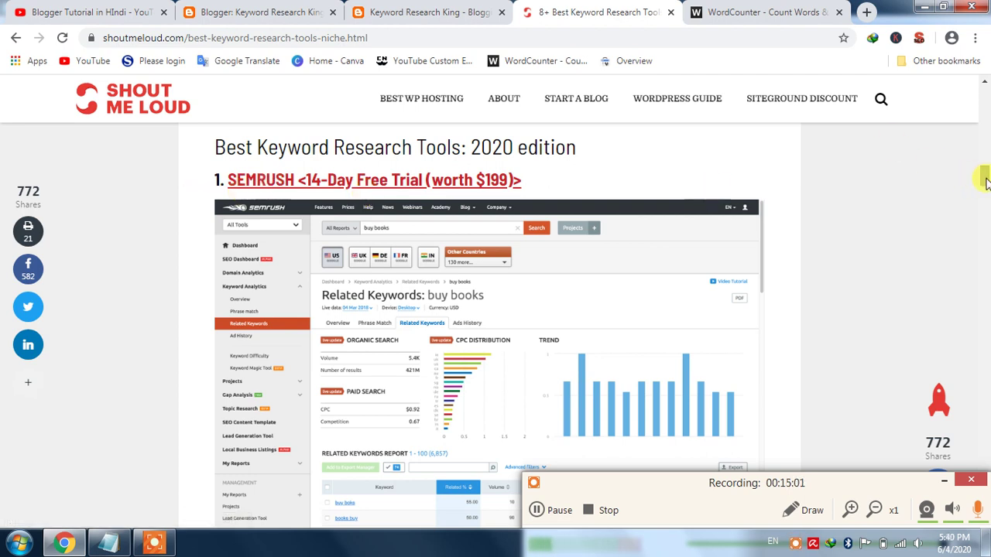
drag(985, 182, 987, 240)
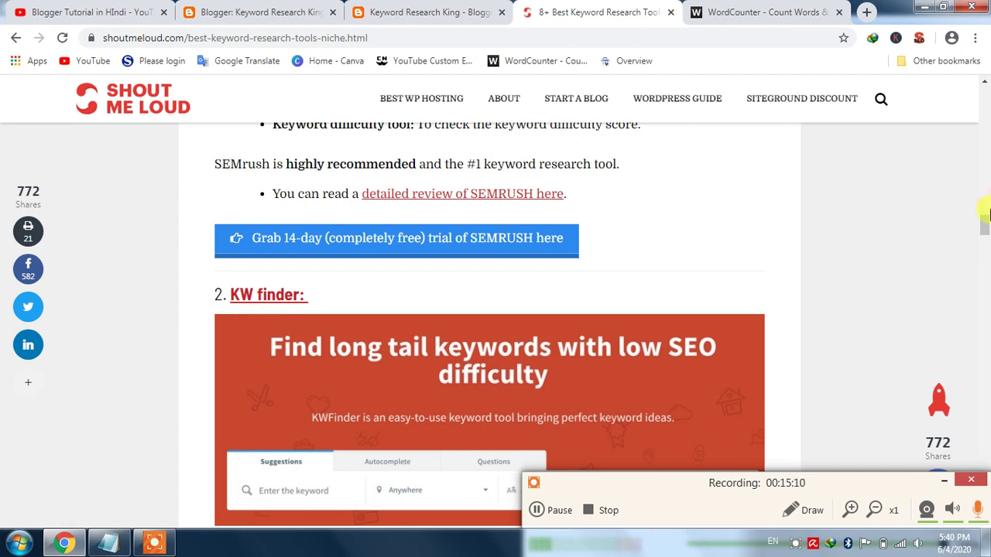
drag(984, 223, 978, 111)
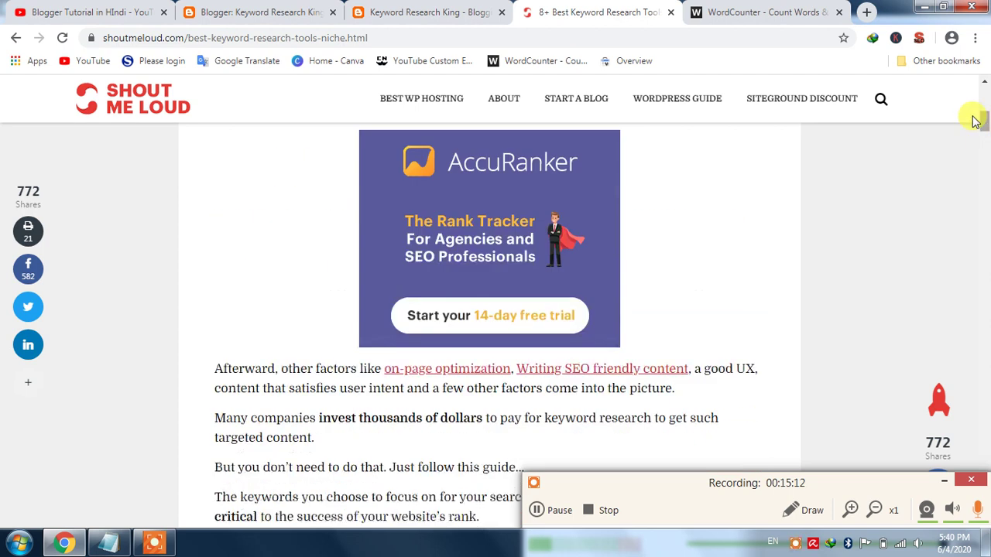
Return to the Blogger draft and start a new paragraph below the pasted text, leaving a blank line.
click(442, 12)
click(261, 9)
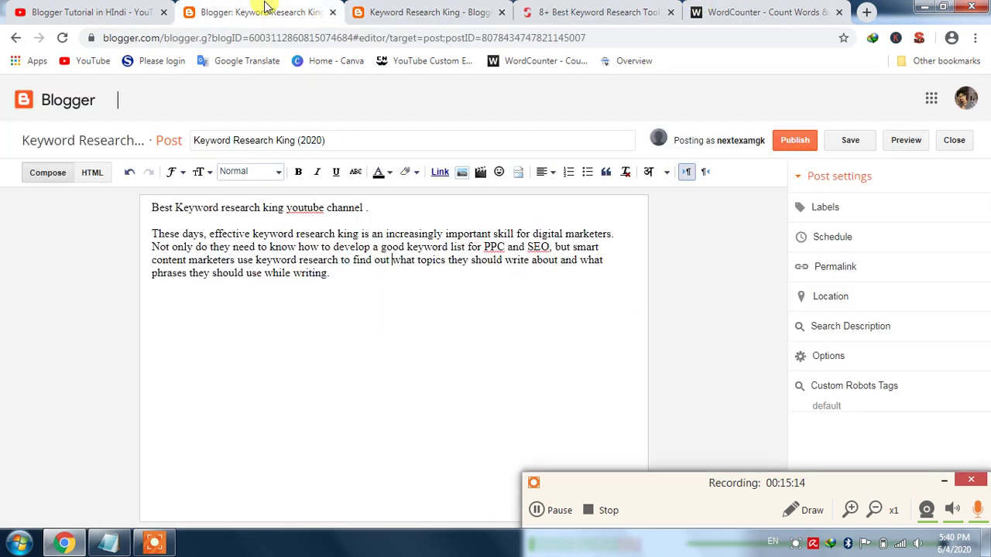
click(234, 312)
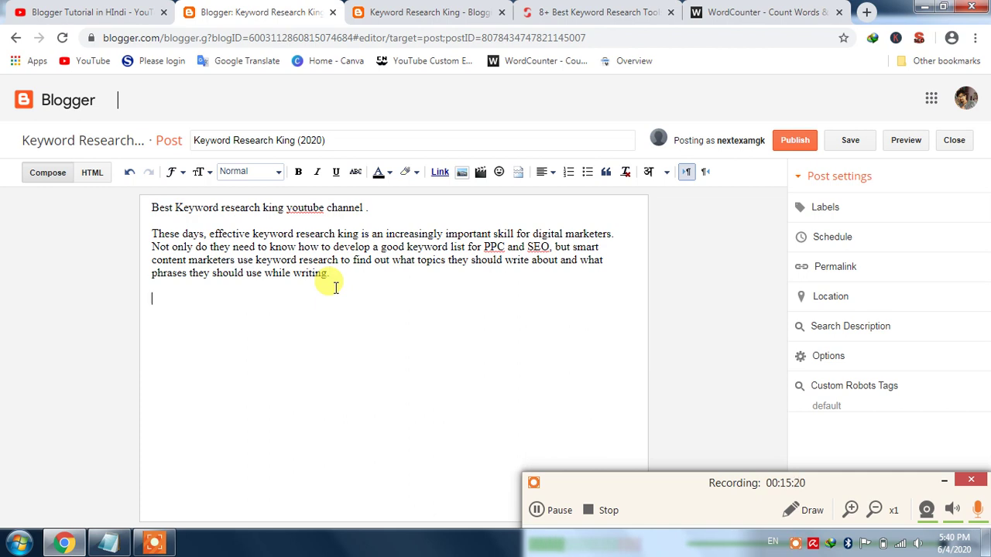
Open the SEO extension's summary for the ShoutMeLoud article and check its title and description lengths.
click(588, 12)
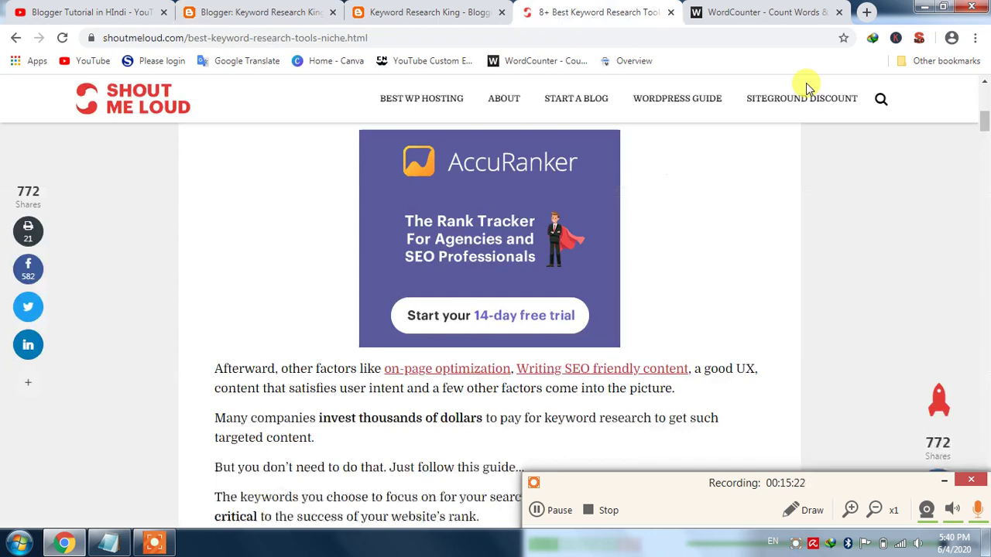
click(918, 40)
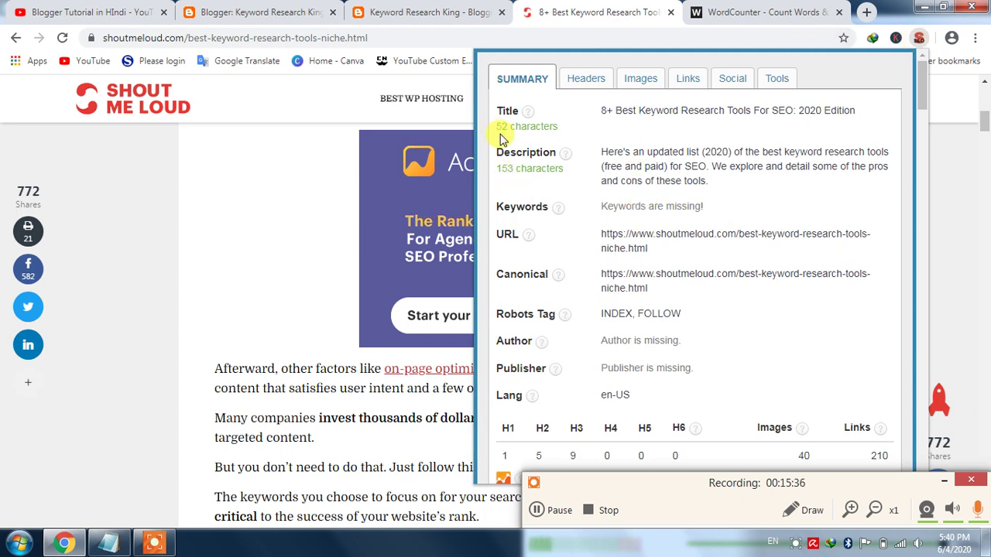
mouse_move(504, 174)
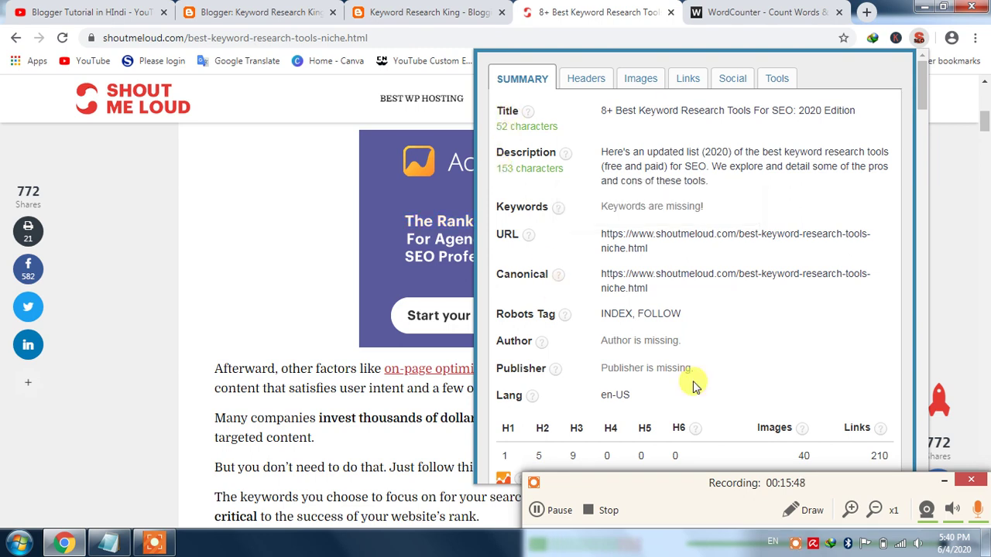
Show the article's header structure in the SEO extension and examine the wording of its H1 and first H2.
click(586, 81)
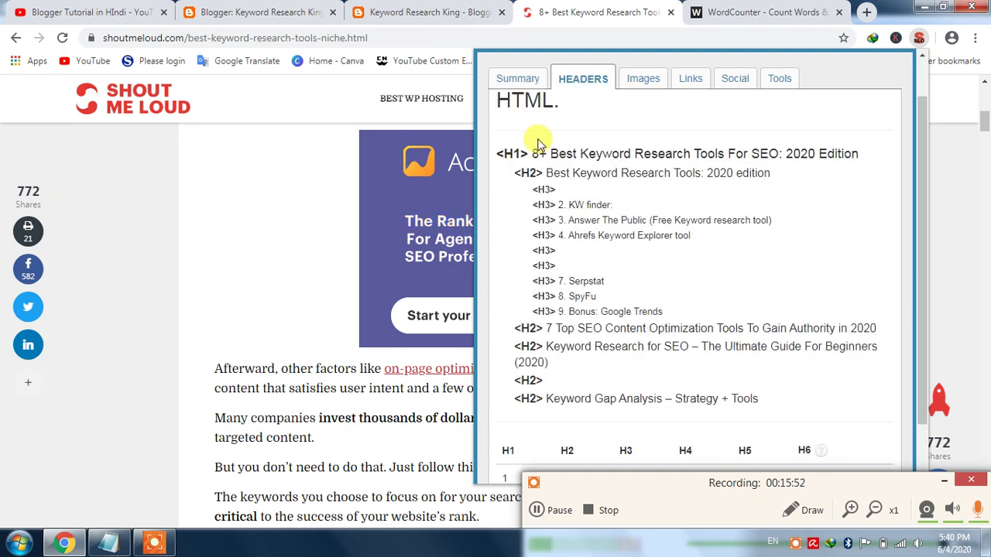
drag(529, 147, 676, 132)
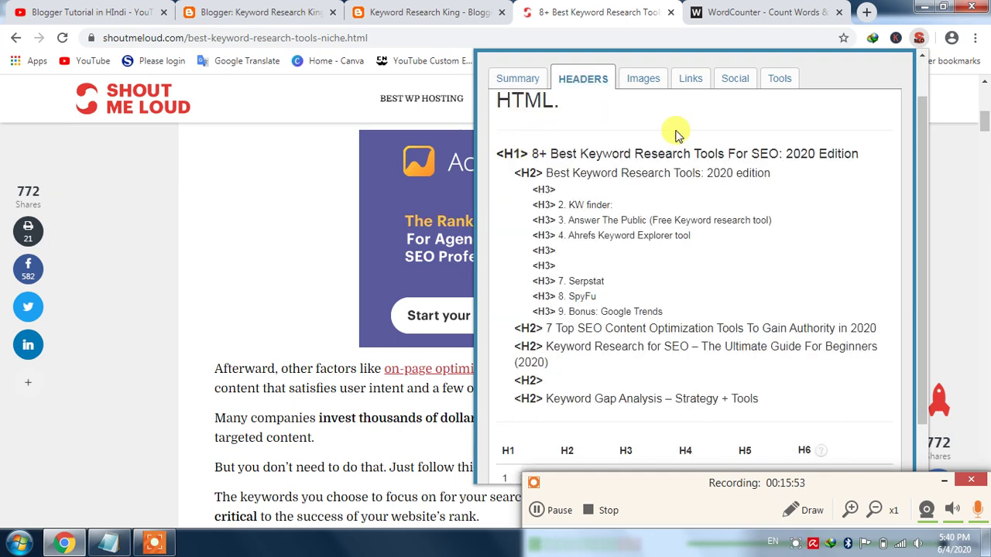
triple_click(637, 150)
click(606, 174)
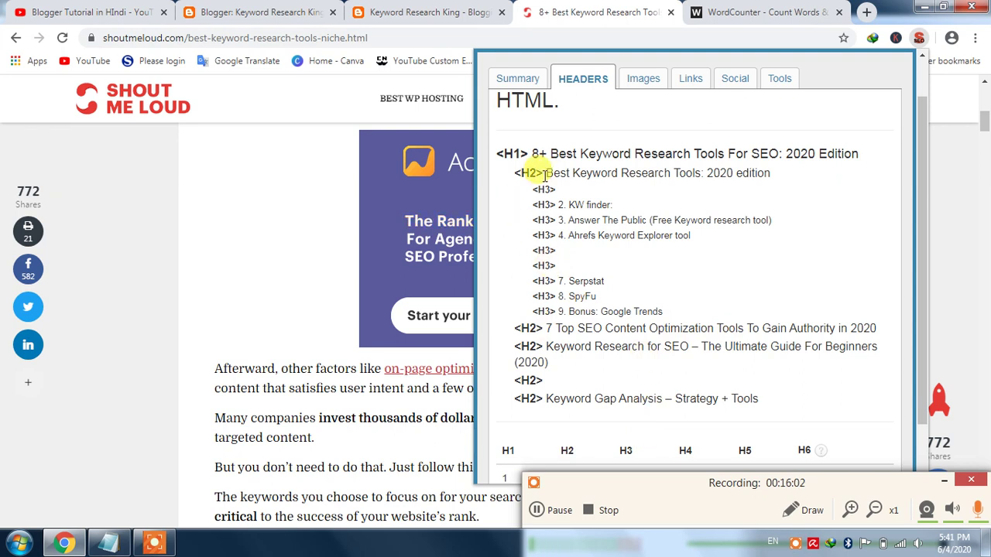
drag(541, 172, 696, 194)
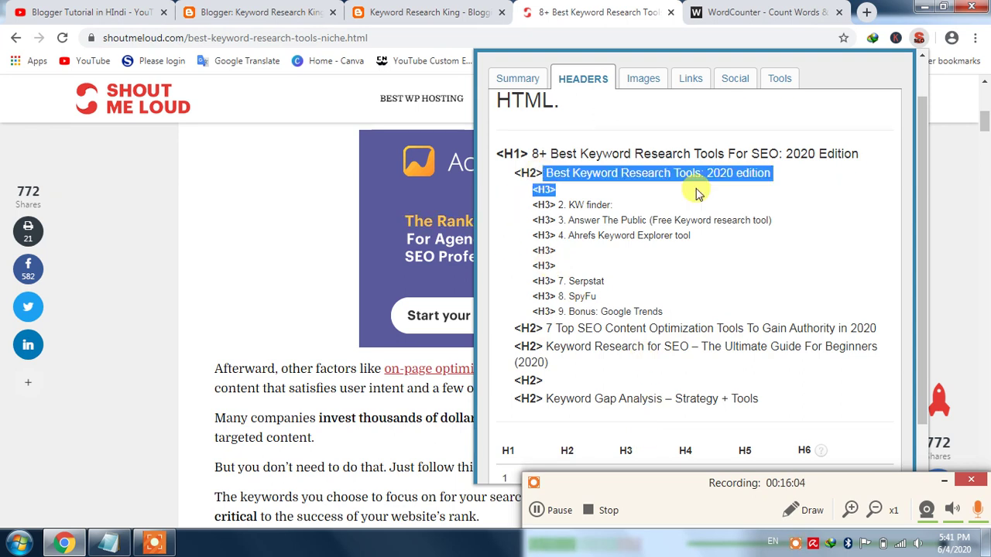
click(536, 148)
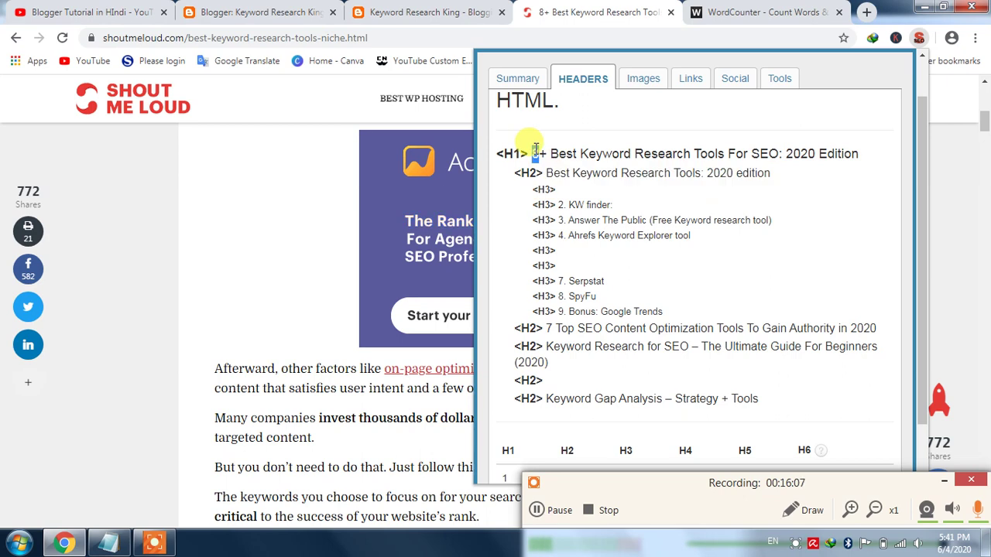
Examine the full H1 line of the ShoutMeLoud article in the SEO extension's header list.
drag(536, 149, 536, 148)
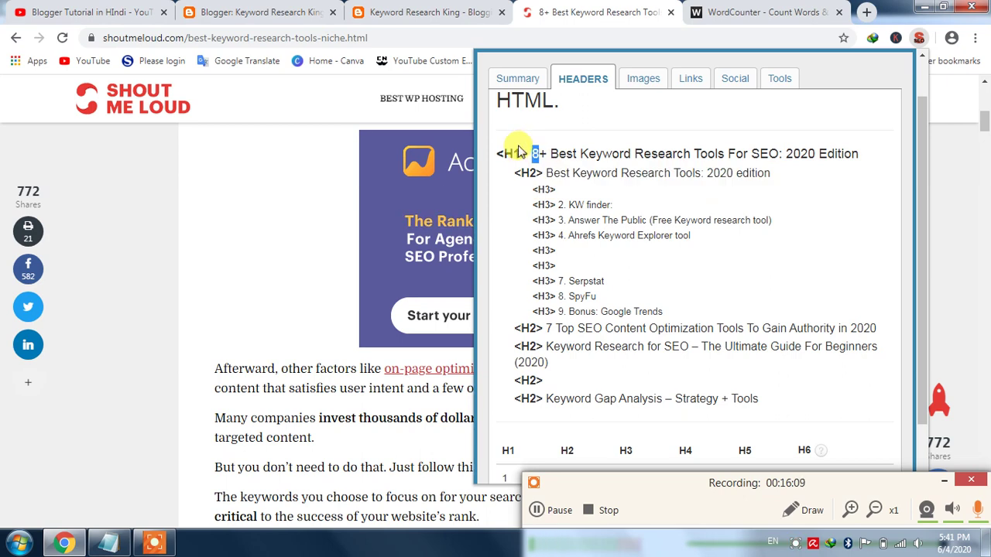
click(516, 154)
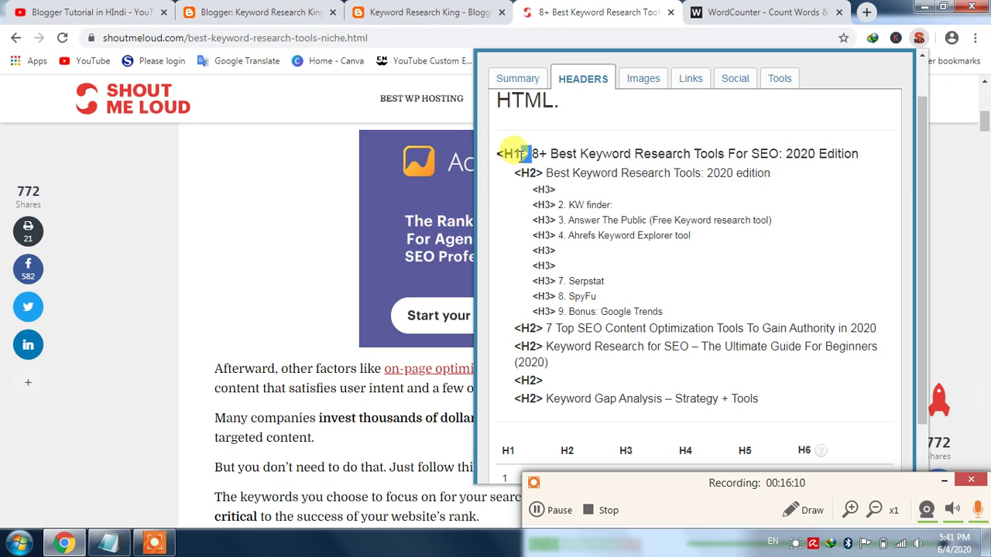
triple_click(516, 153)
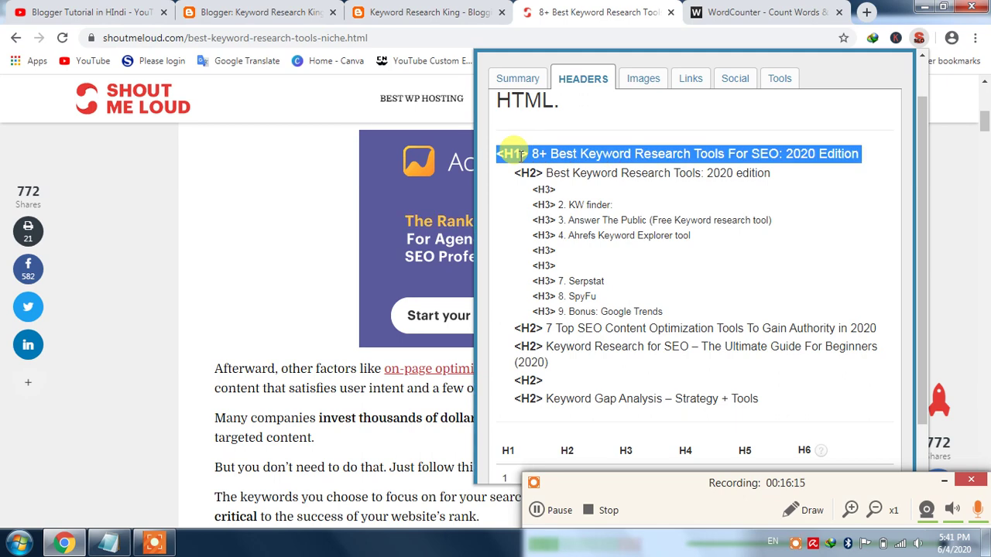
Go back to the "Keyword Research King (2020)" draft in Blogger and publish it.
click(414, 12)
click(217, 17)
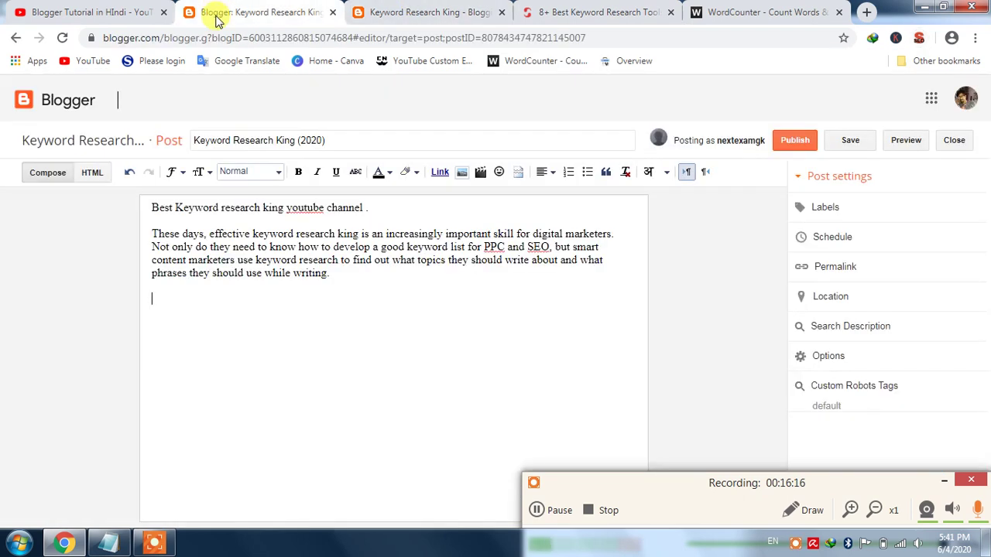
click(795, 146)
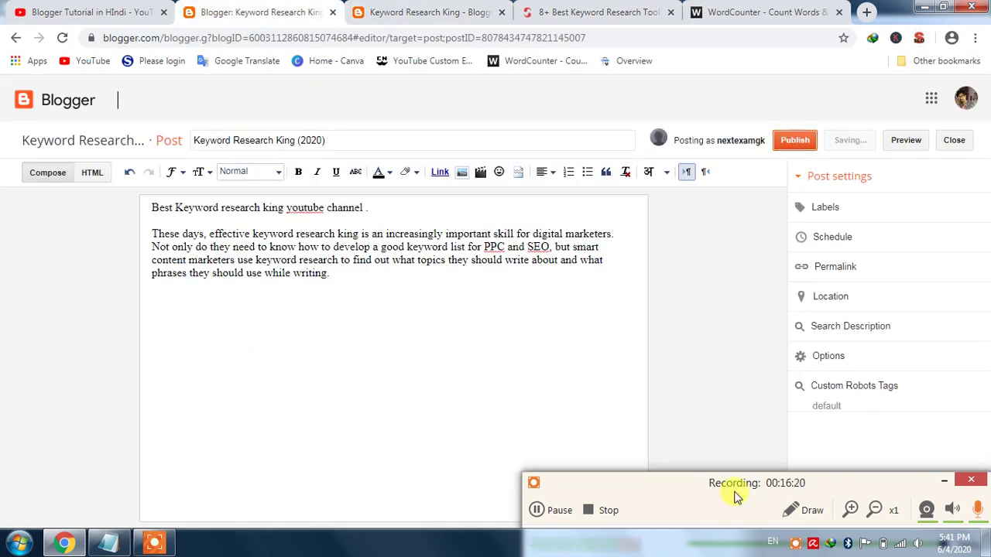
drag(730, 488, 780, 526)
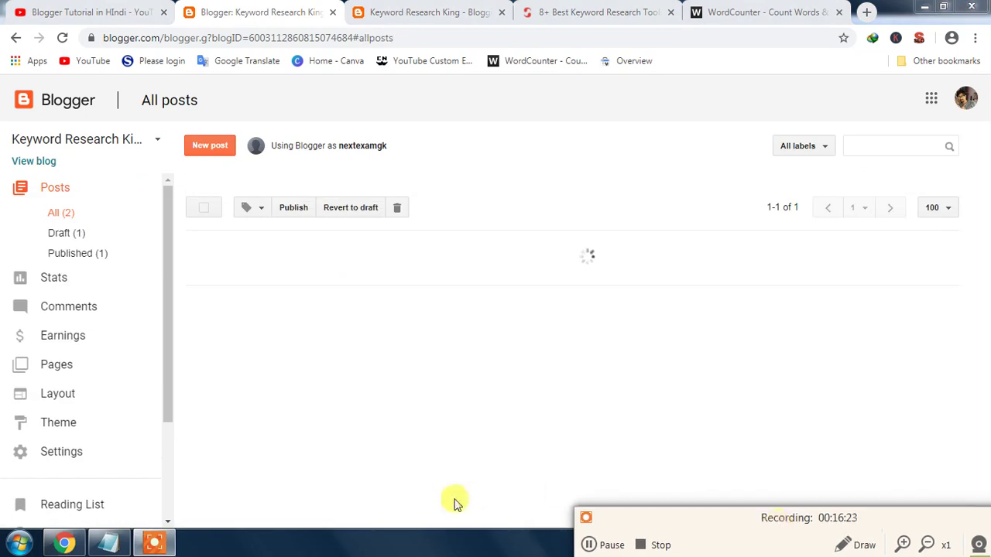
View the live "Keyword Research King (2020)" post from the Blogger posts list.
click(408, 8)
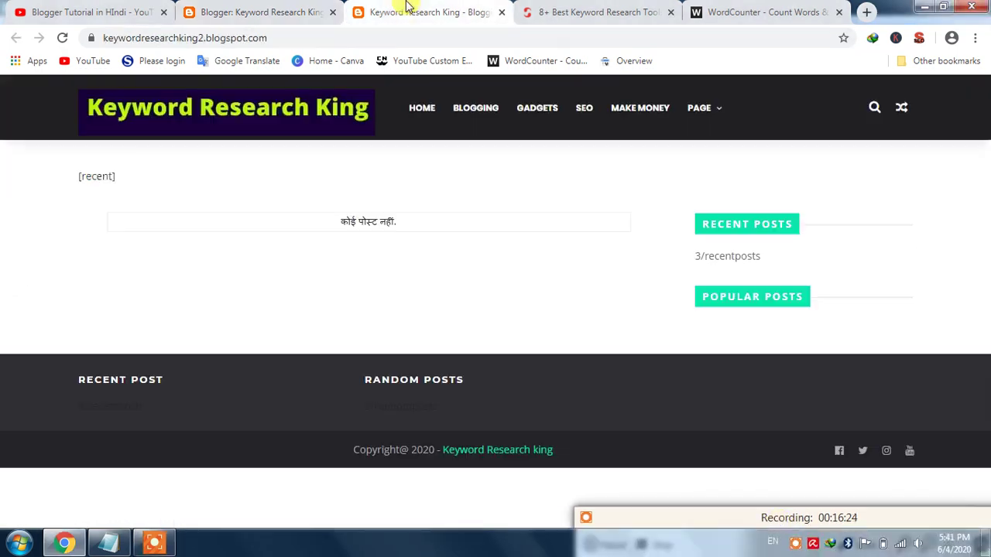
click(281, 9)
mouse_move(263, 288)
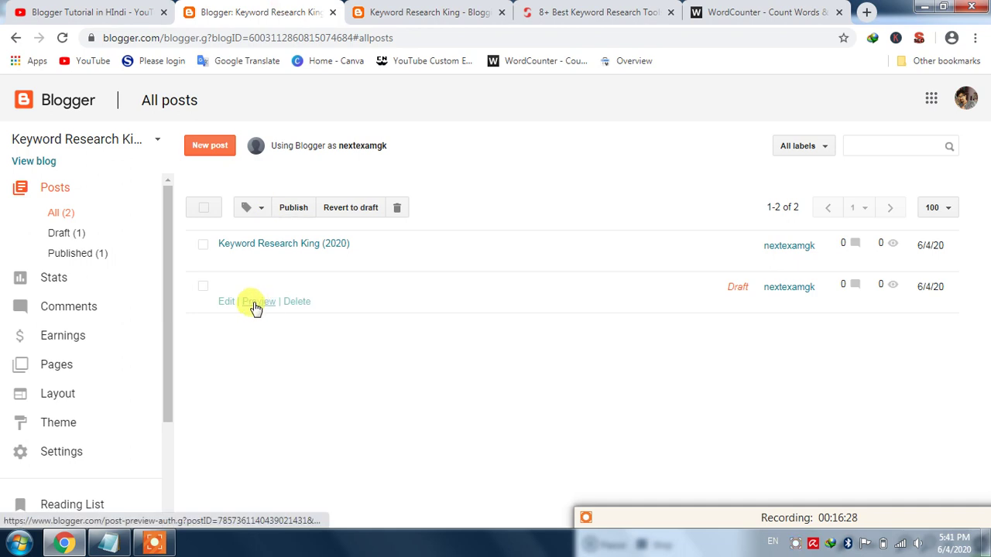
click(255, 308)
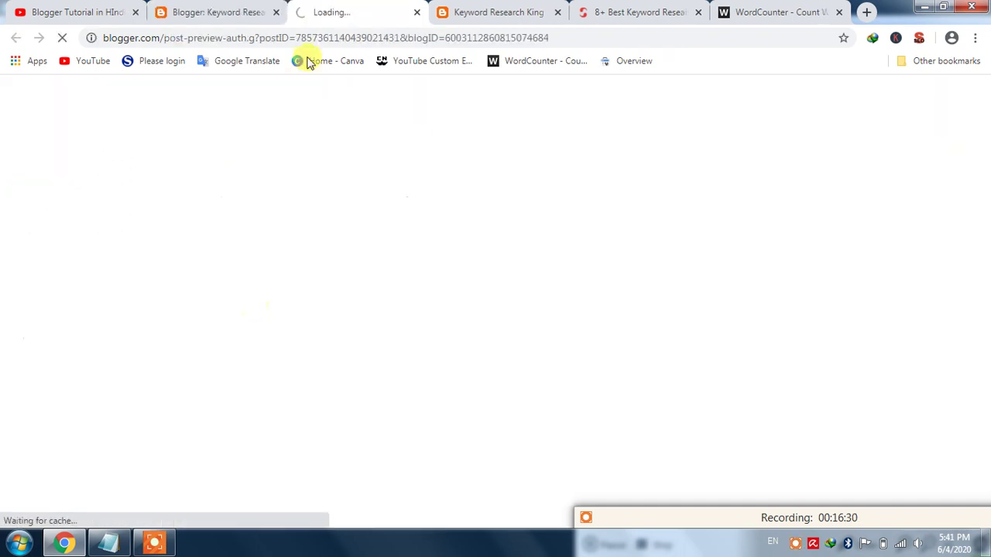
click(224, 9)
mouse_move(279, 270)
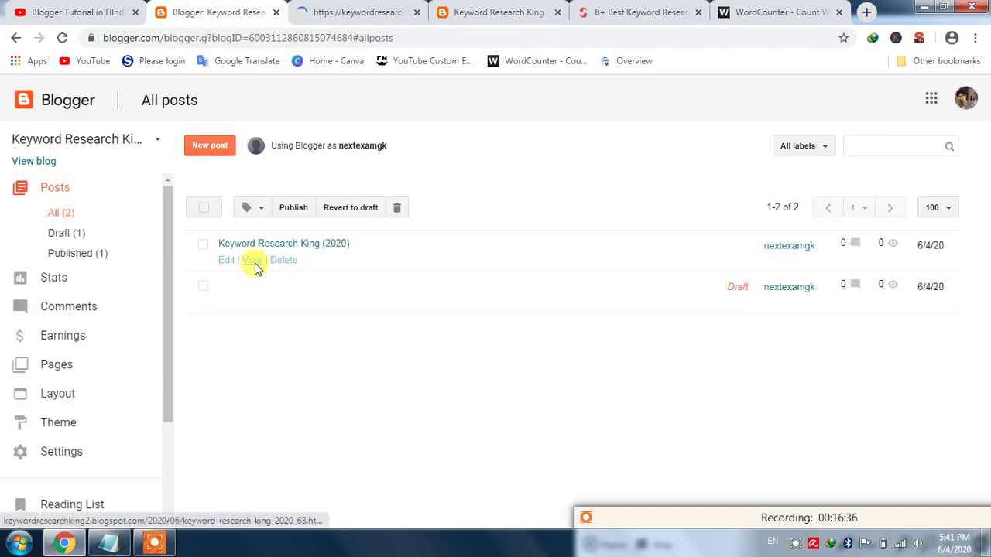
click(256, 265)
click(479, 12)
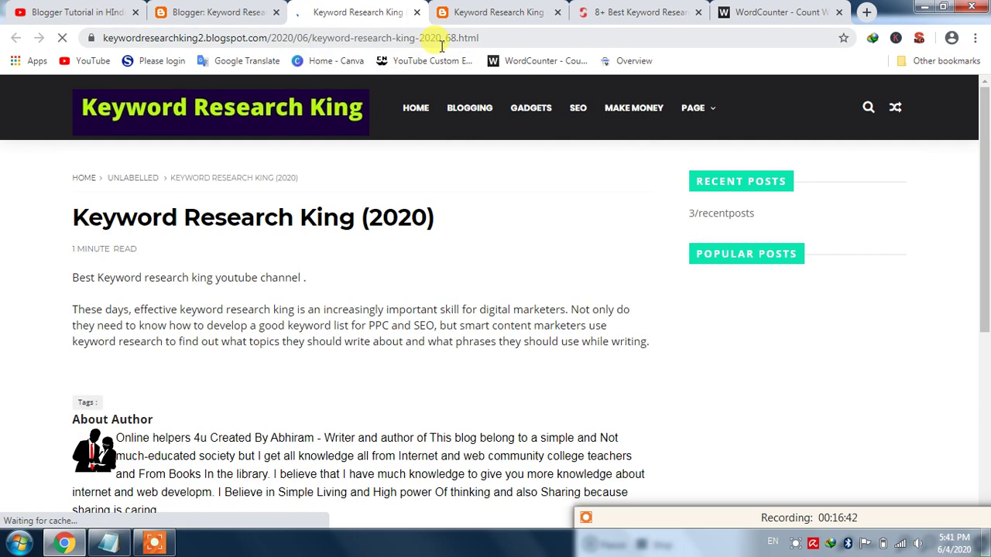
Show the SEO extension's summary for the published post and check the blog name appended after "Keyword Research King (2020)" in its title.
drag(368, 221, 402, 7)
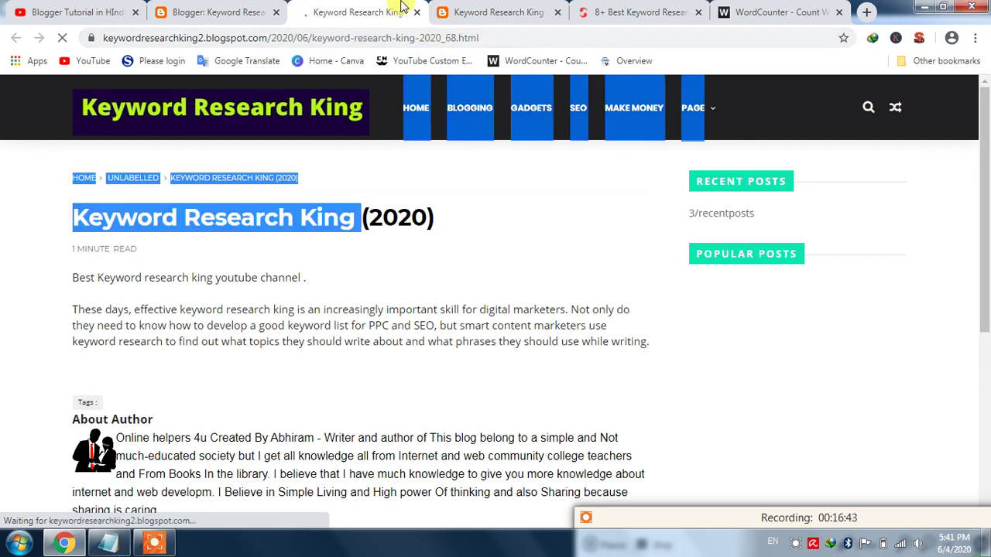
click(507, 263)
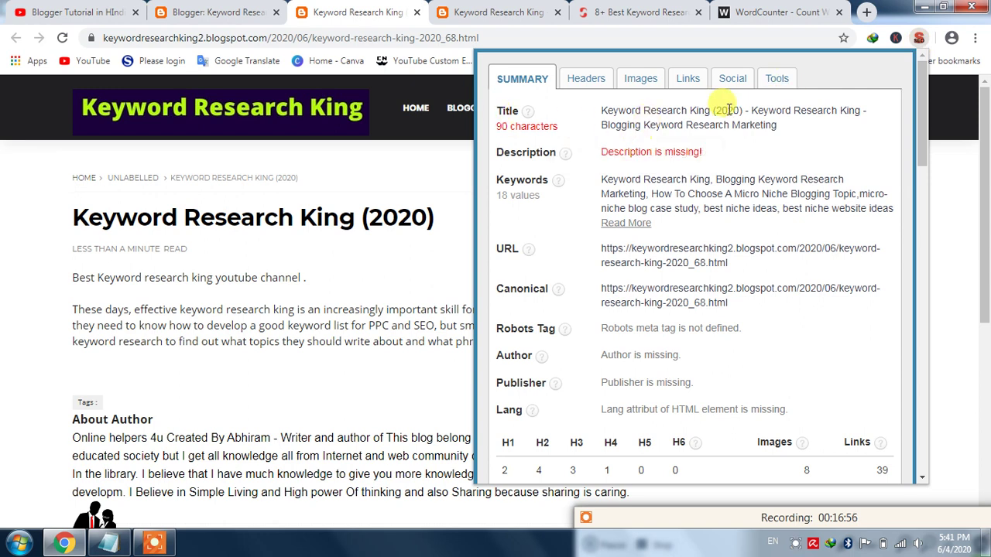
drag(753, 112, 773, 133)
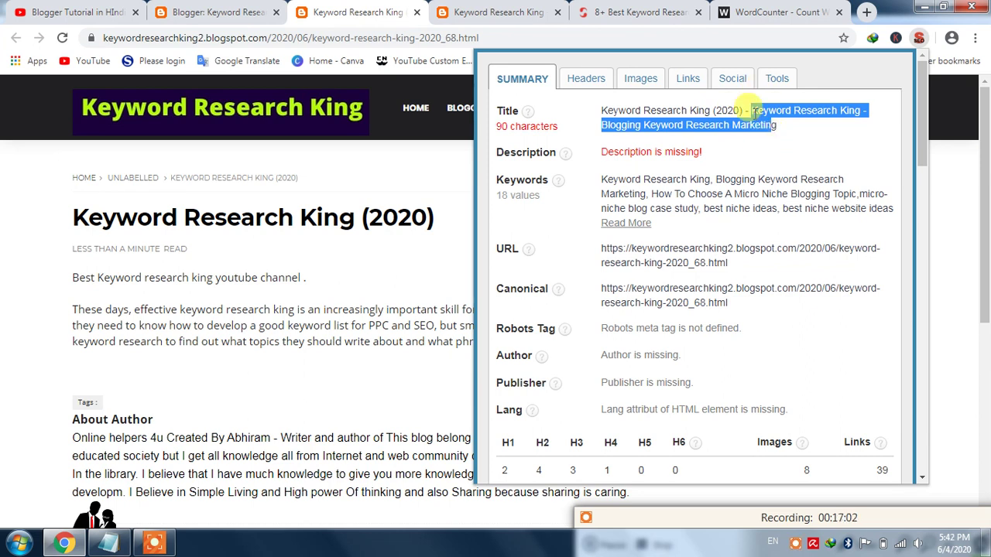
click(755, 112)
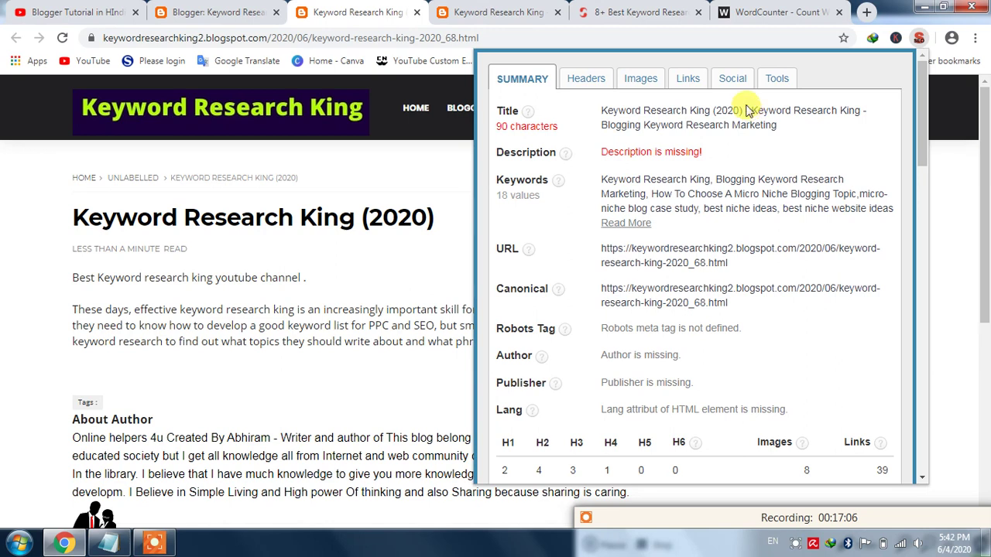
drag(745, 110, 788, 139)
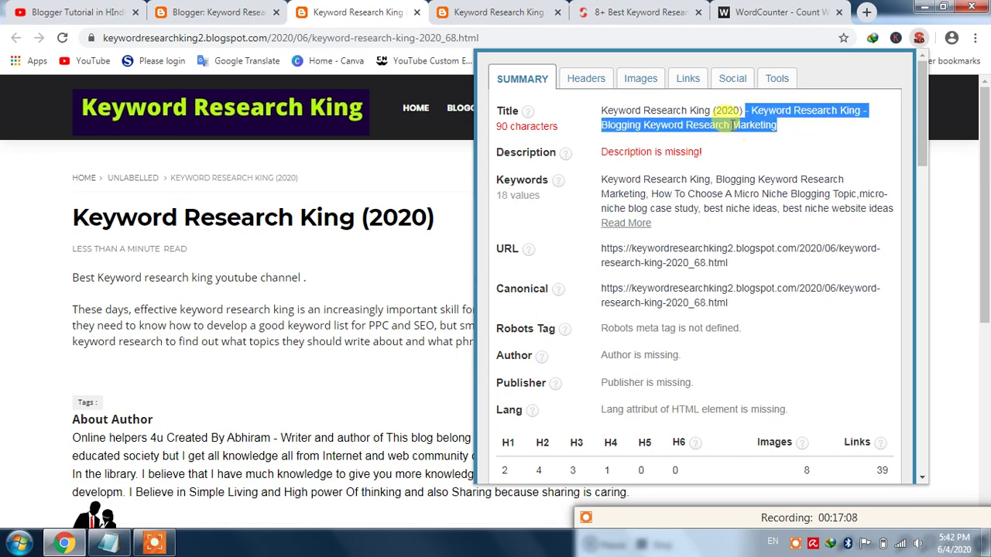
double_click(726, 111)
Show the ShoutMeLoud article's SEO summary to compare its page title and title length.
click(660, 12)
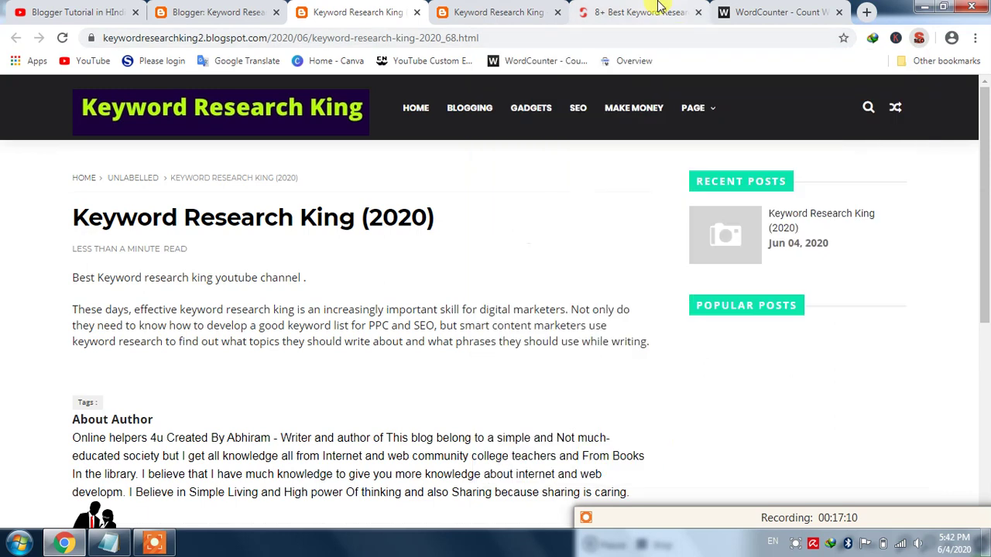
click(919, 38)
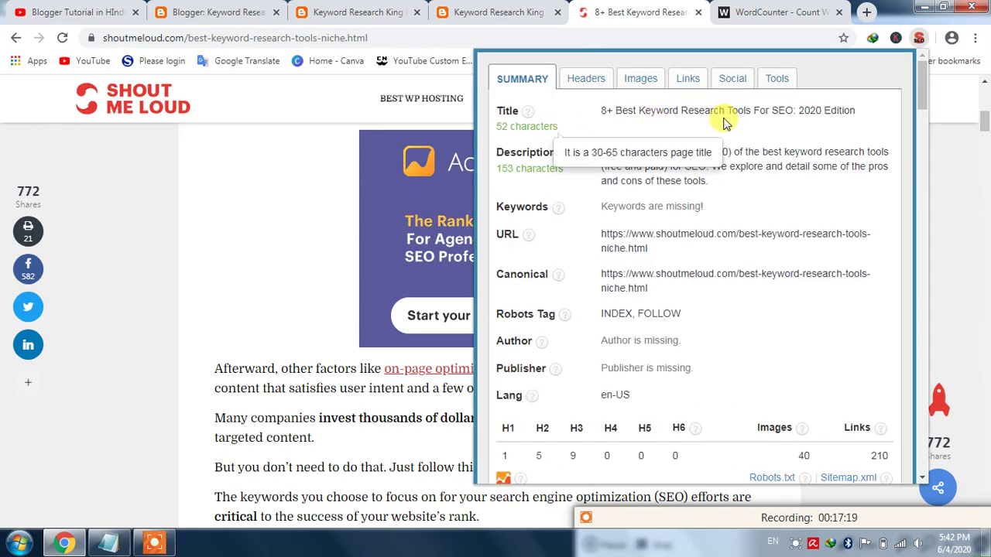
click(496, 9)
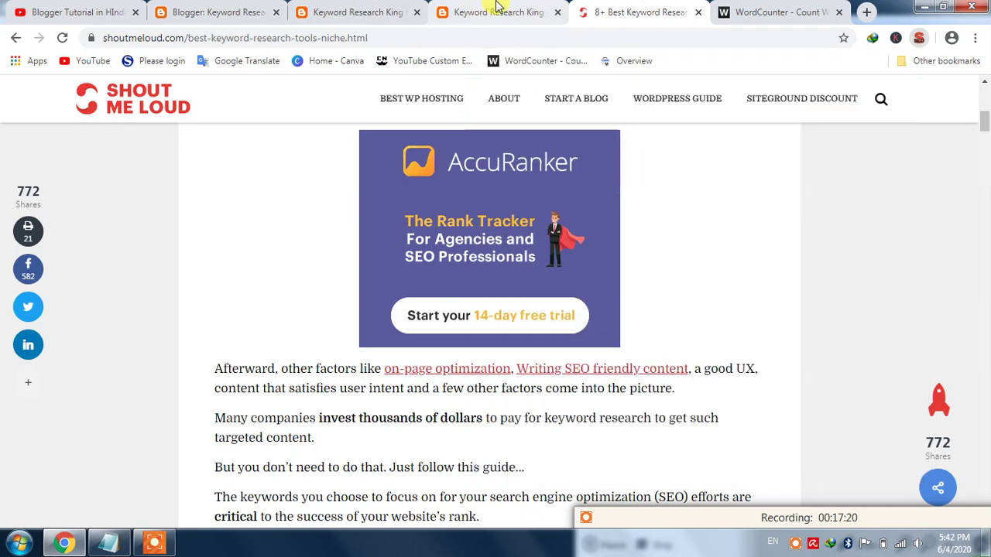
Return to the published post's SEO summary and examine its title suffix and description entry.
click(346, 11)
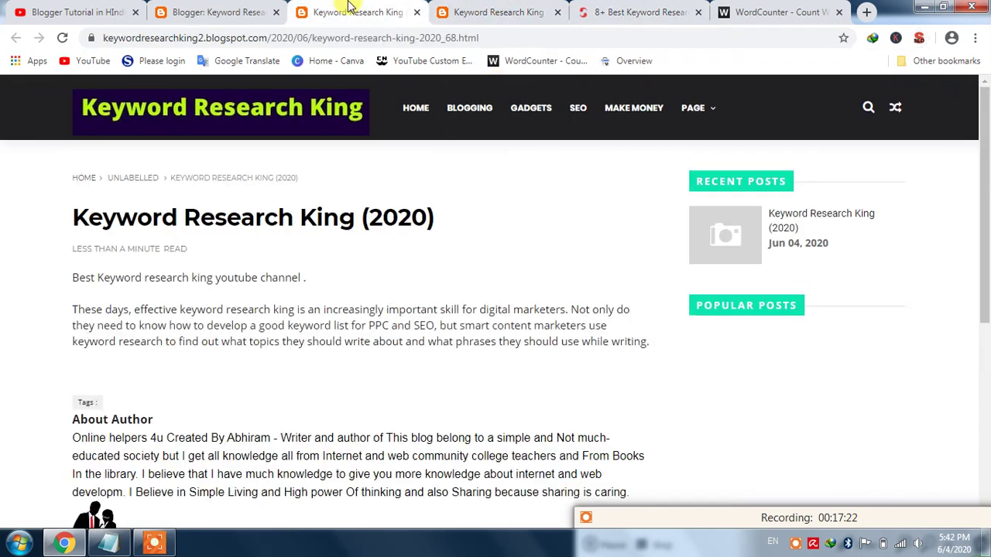
click(919, 40)
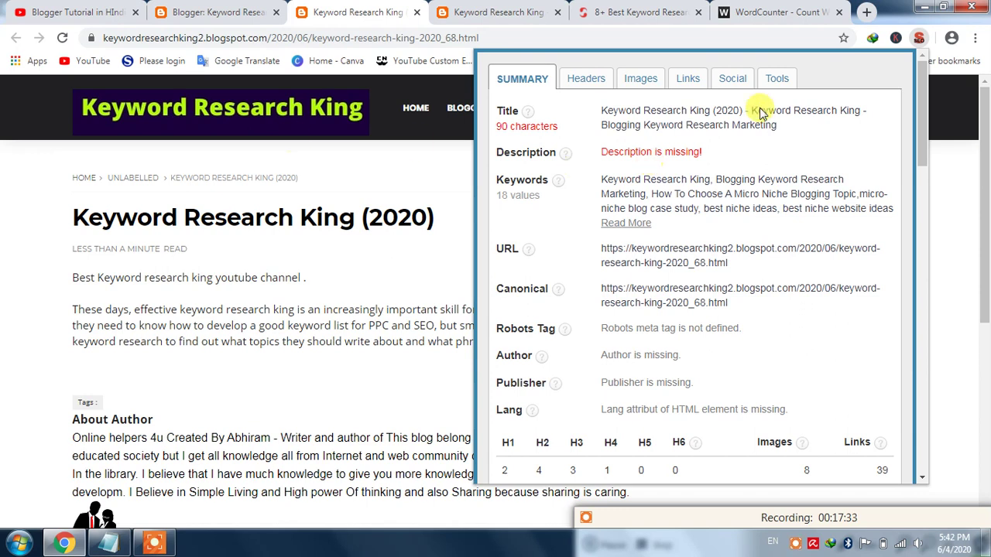
drag(751, 110, 777, 138)
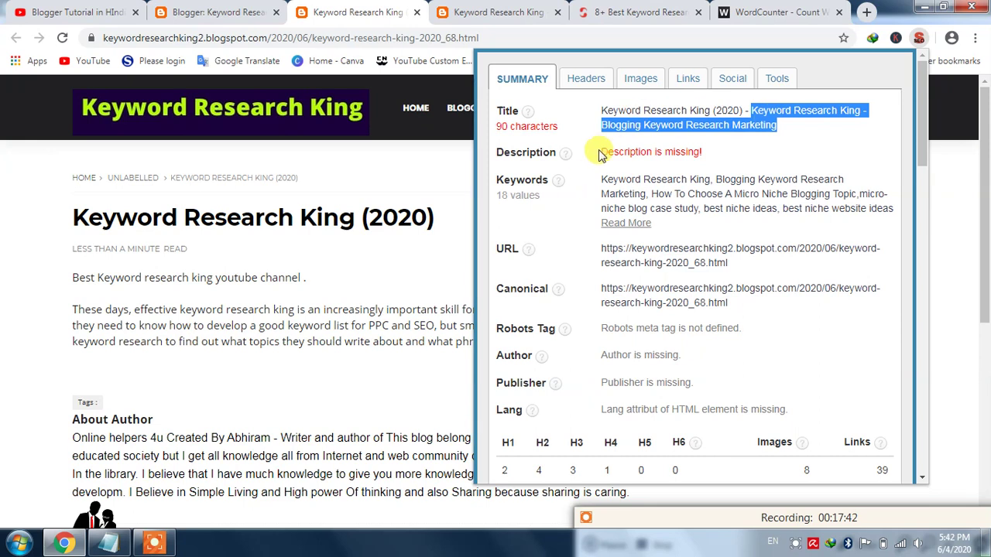
drag(606, 151, 700, 170)
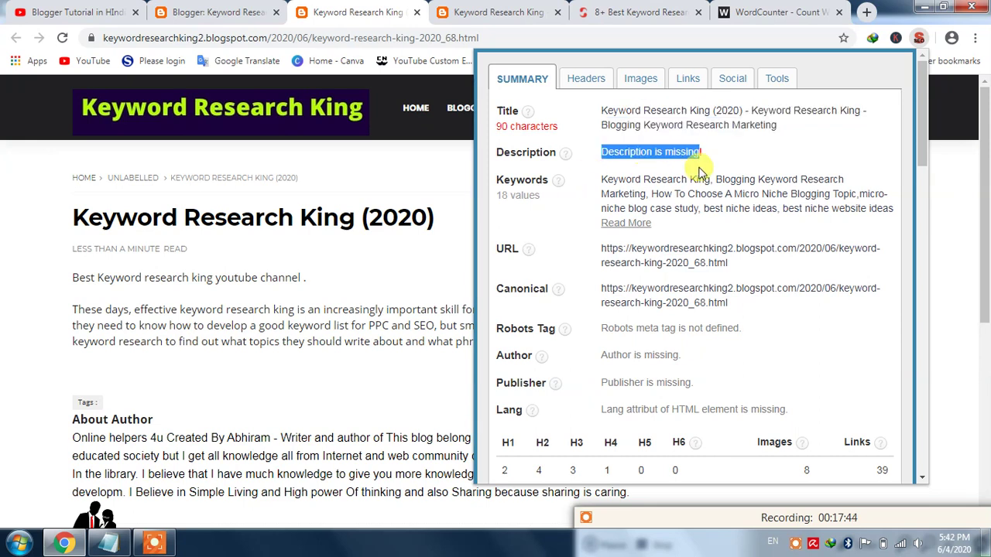
Show the published post's header structure in the SEO extension and examine its H1 and H3 headings.
click(590, 87)
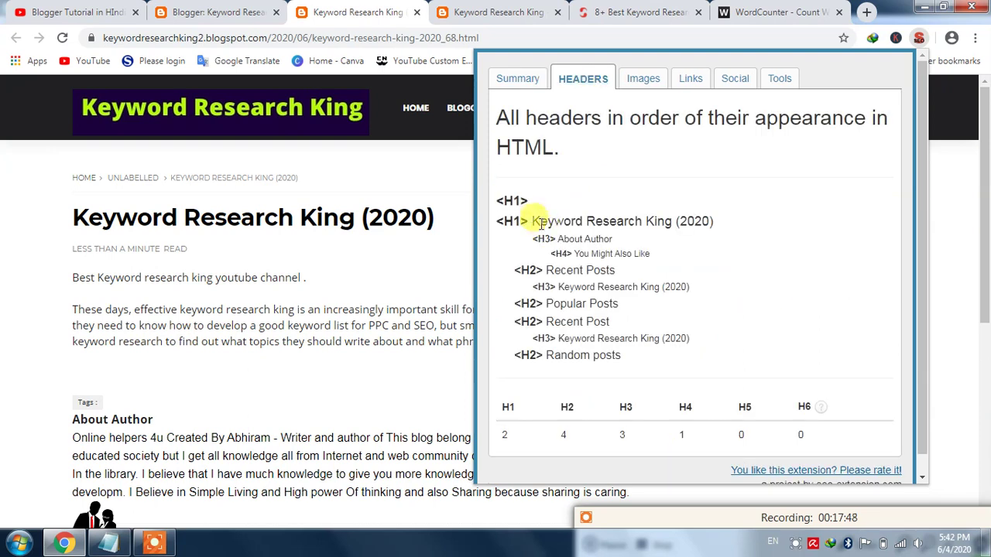
drag(531, 222, 758, 228)
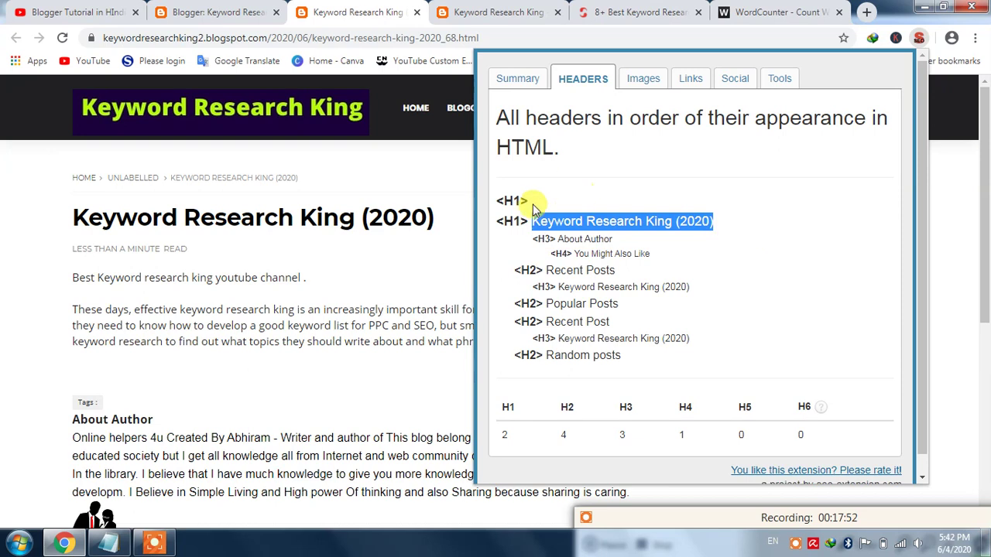
drag(529, 203, 496, 203)
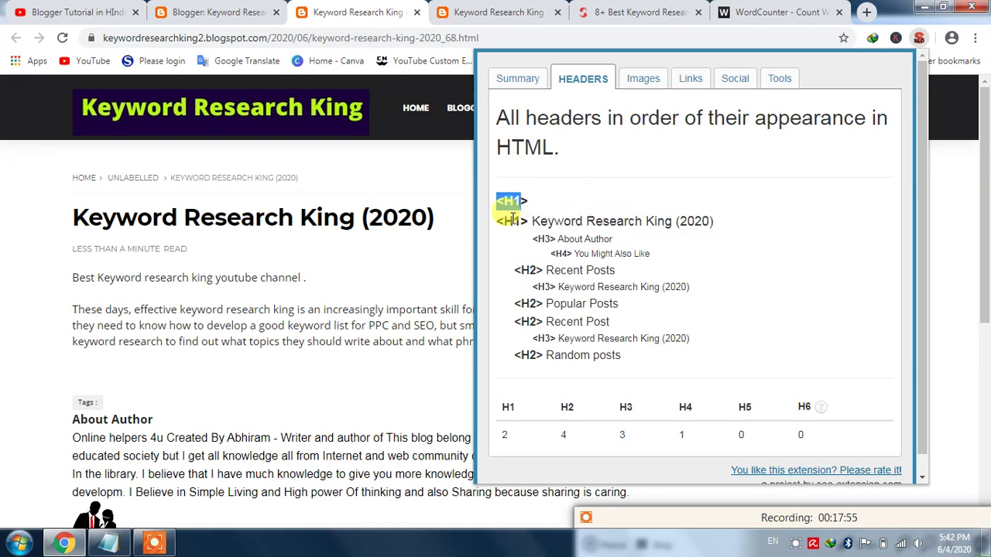
drag(537, 239, 557, 253)
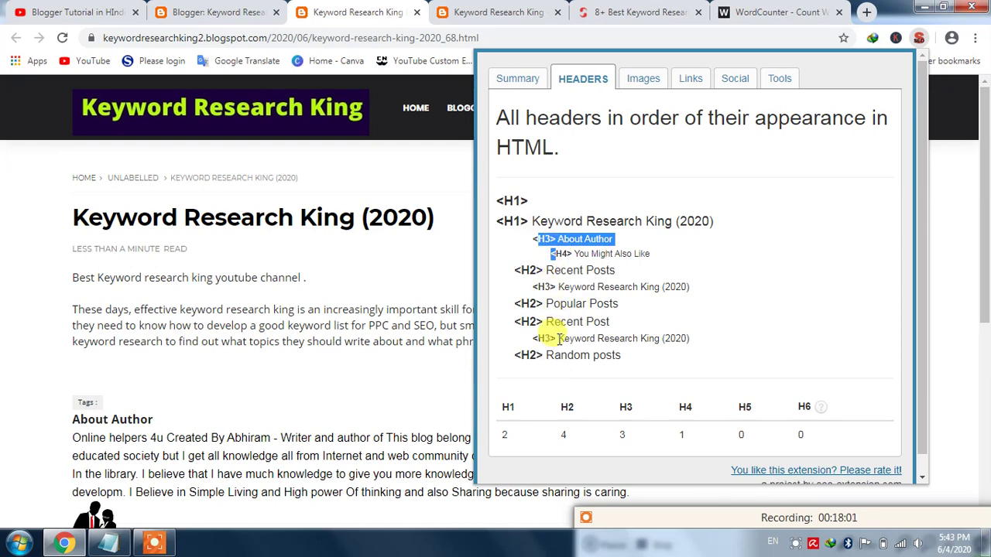
click(287, 270)
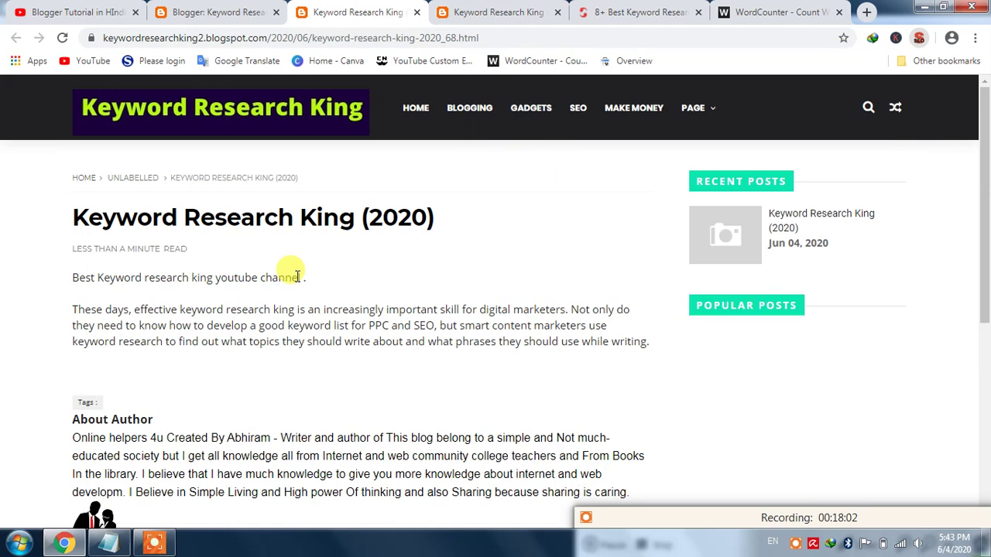
Open the published "Keyword Research King (2020)" post for editing in Blogger and close its live-view tab.
click(213, 11)
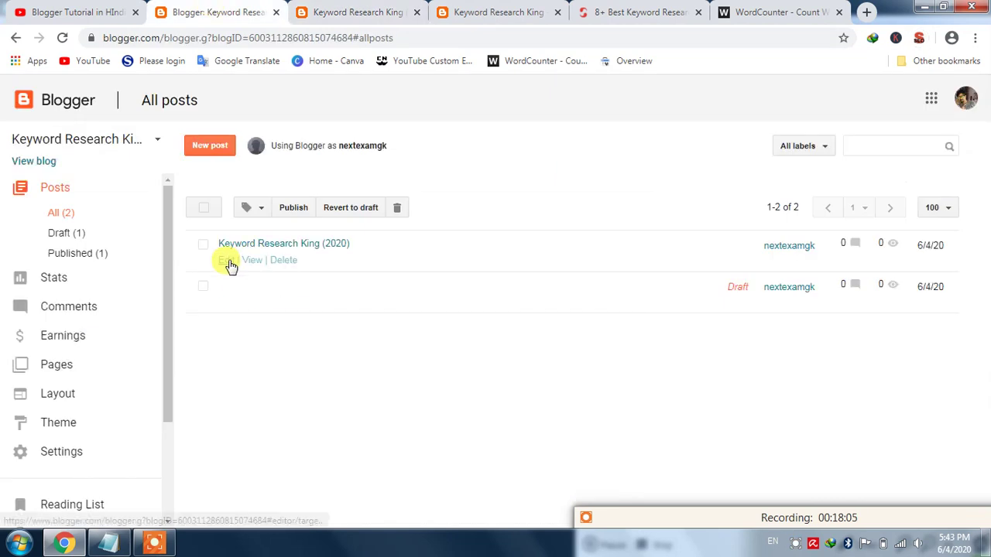
click(229, 263)
click(336, 11)
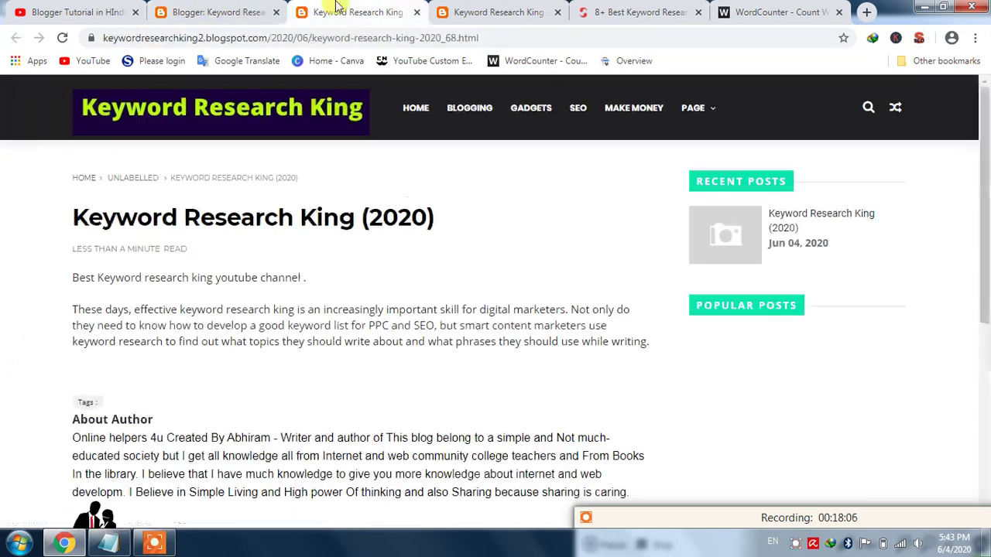
click(417, 12)
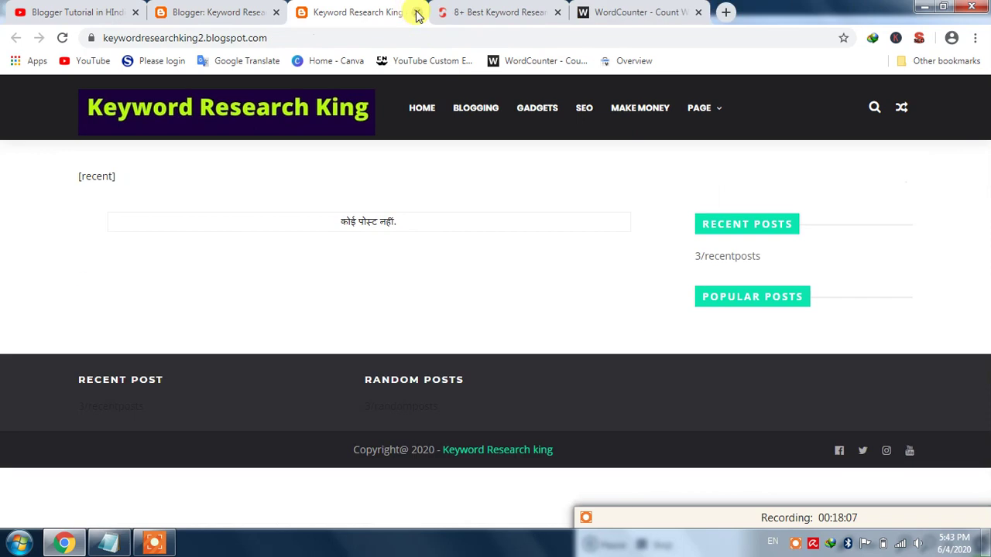
click(197, 12)
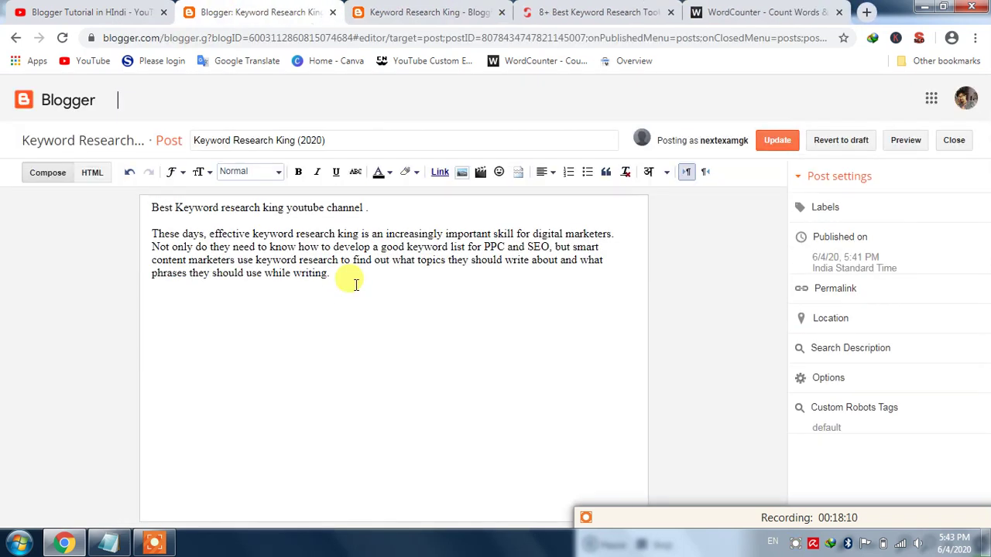
Open the page source of the ShoutMeLoud keyword research tools article.
click(593, 12)
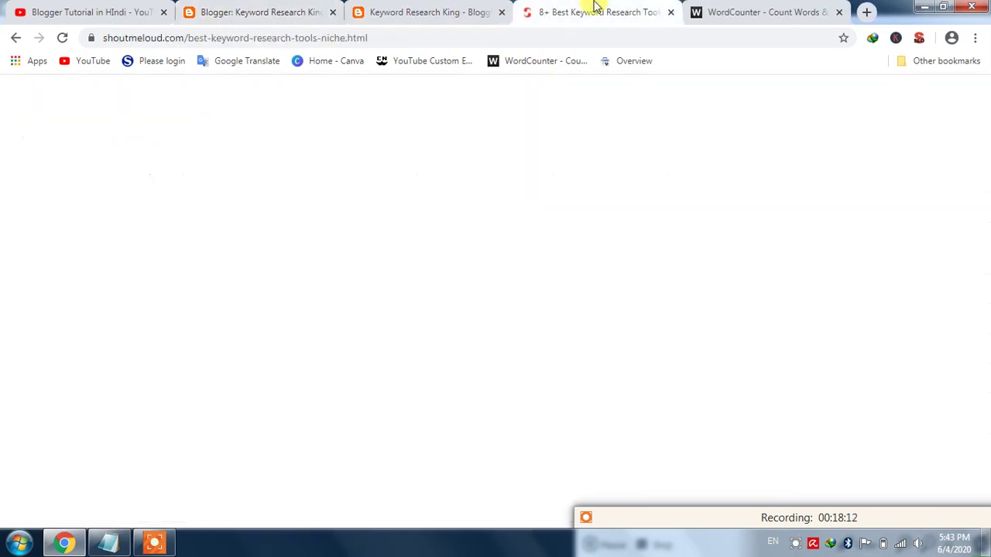
scroll(914, 131, up, 5)
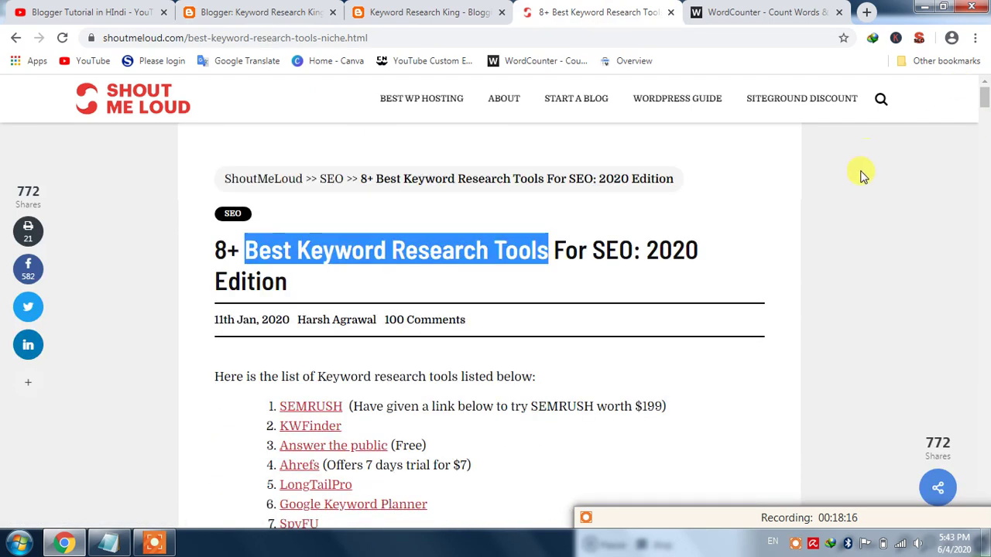
click(836, 226)
right_click(836, 226)
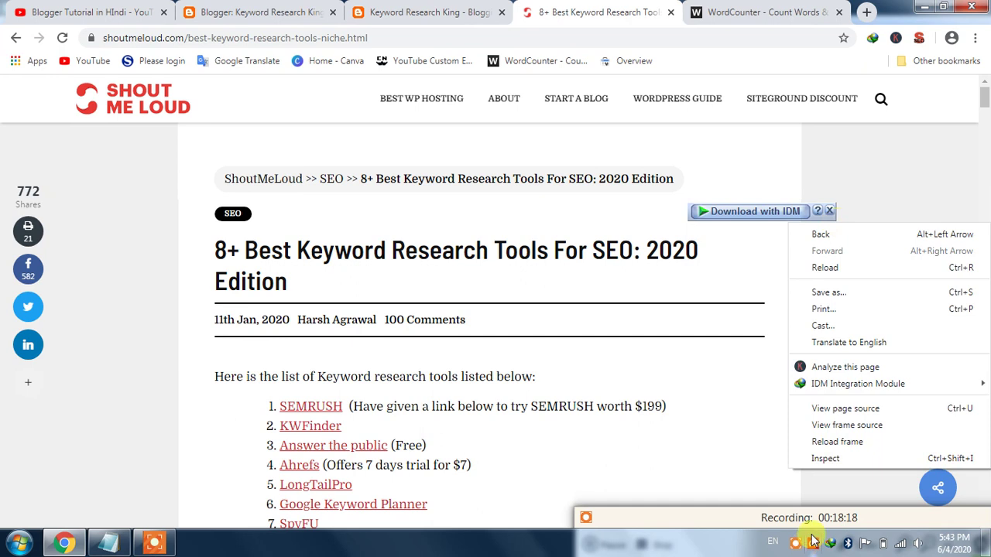
click(849, 410)
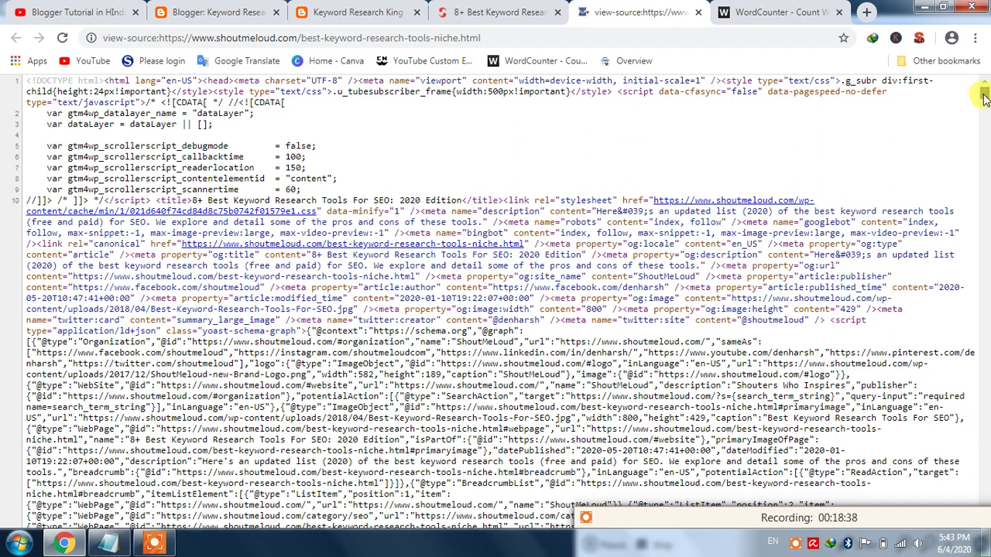
Search the page source for "meta", and replace the search term with "description".
mouse_move(982, 97)
mouse_down()
mouse_move(985, 127)
mouse_move(984, 116)
mouse_up()
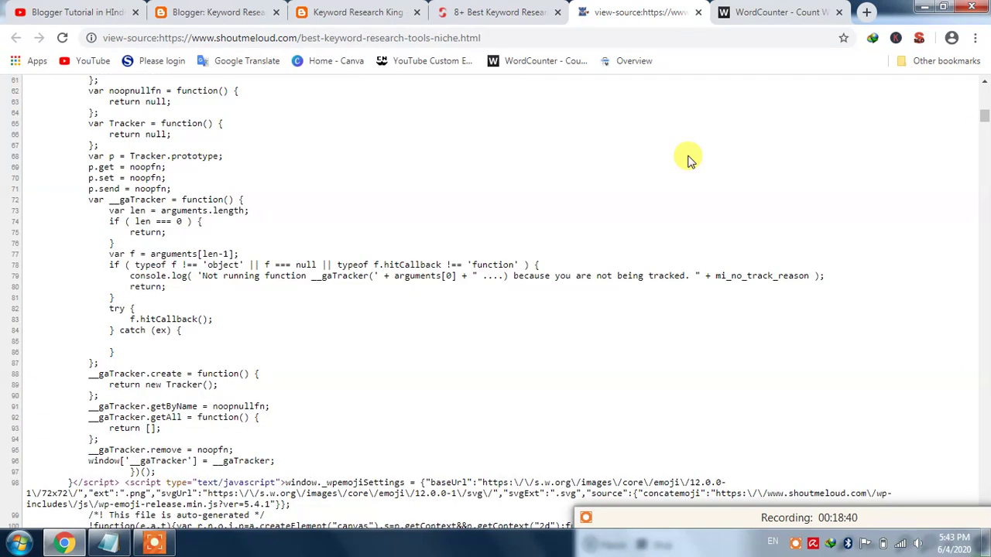
key(ctrl+f)
text(m)
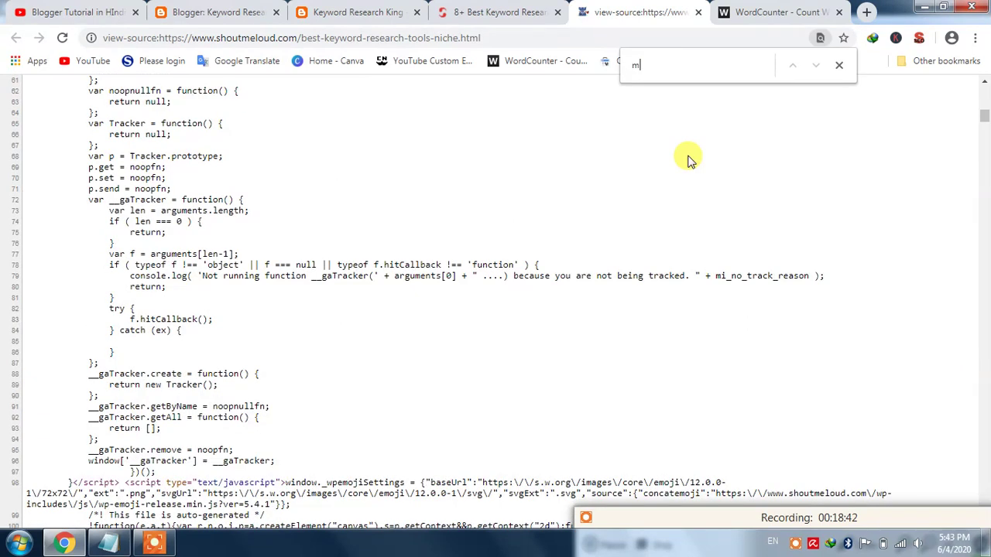
text(eta)
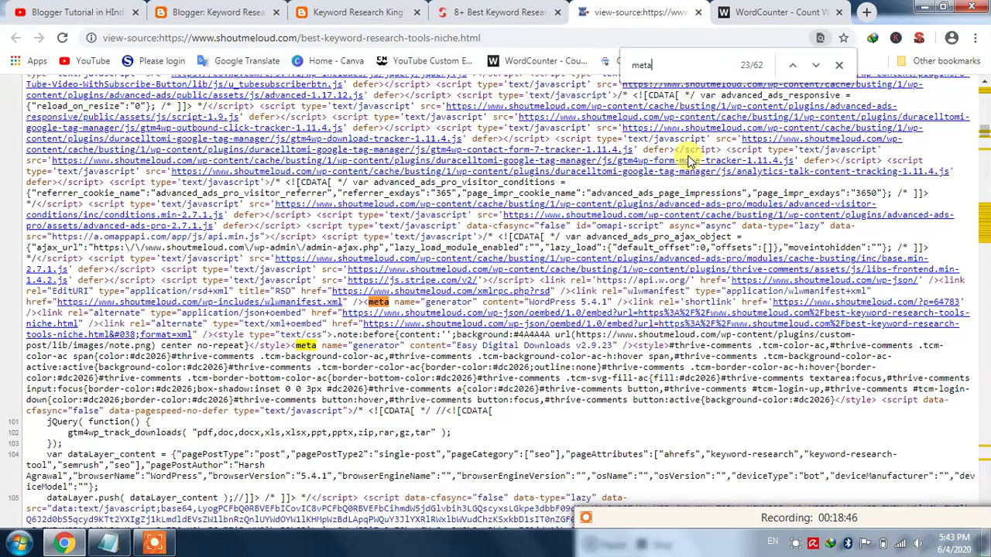
text( des)
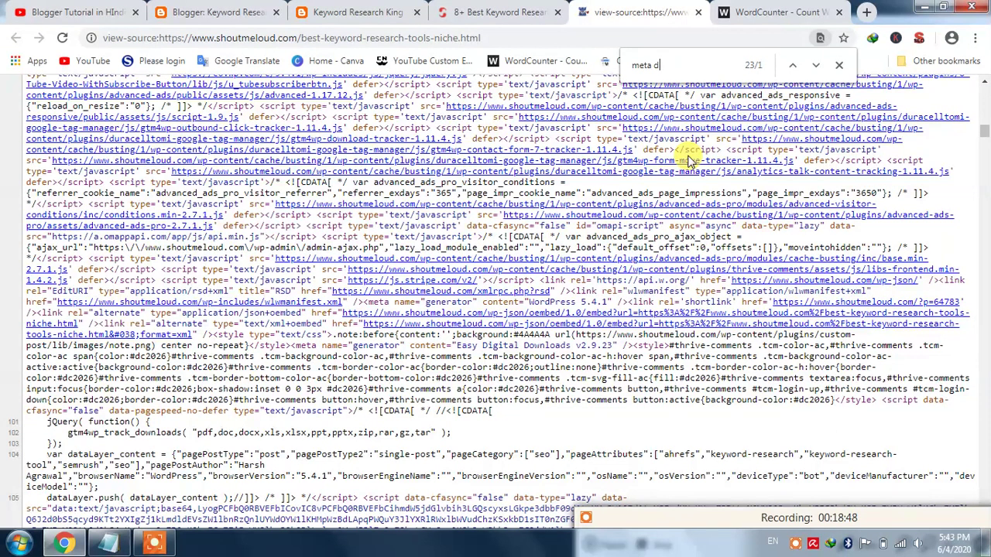
key(BackSpace)
key(BackSpace)
key(BackSpace)
key(BackSpace)
key(BackSpace)
key(BackSpace)
text(desic)
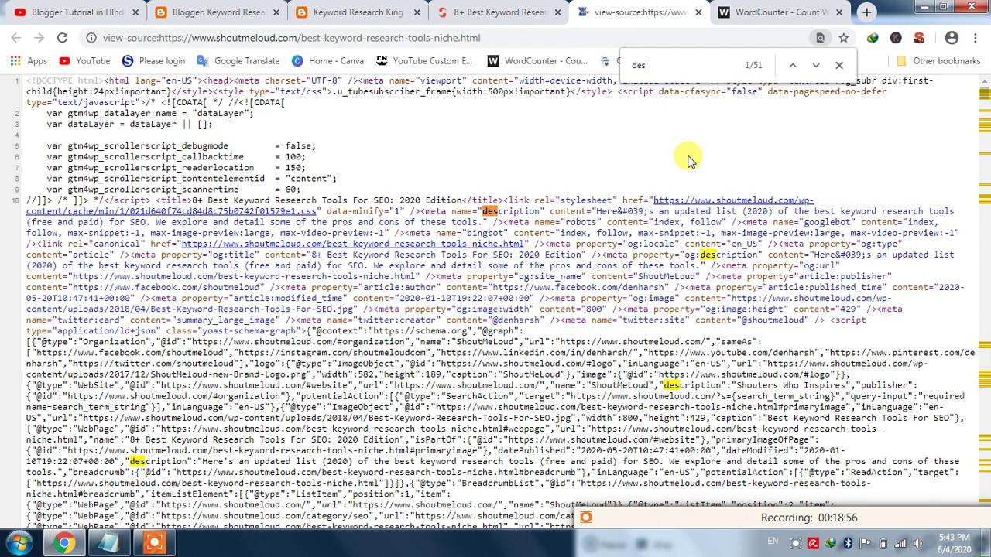
text(cri)
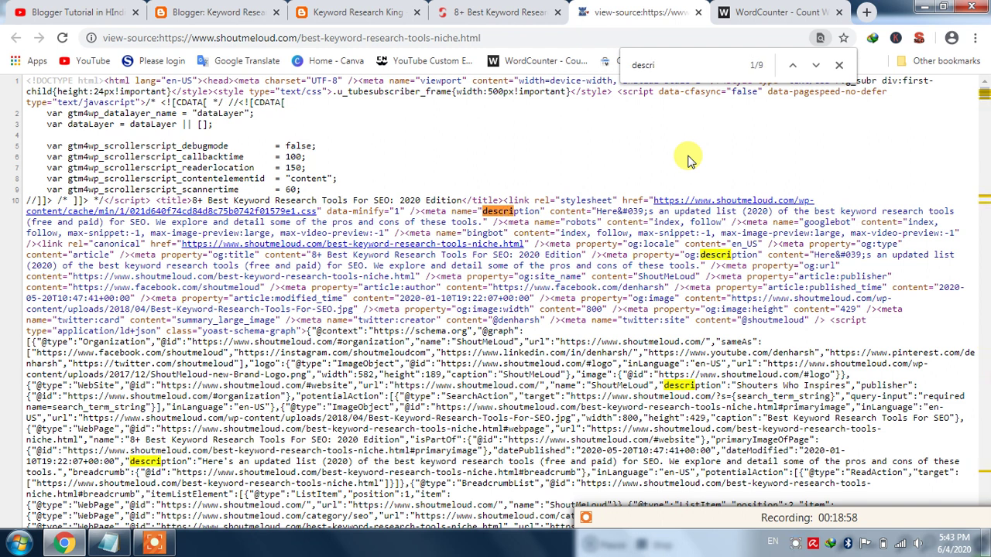
text(p)
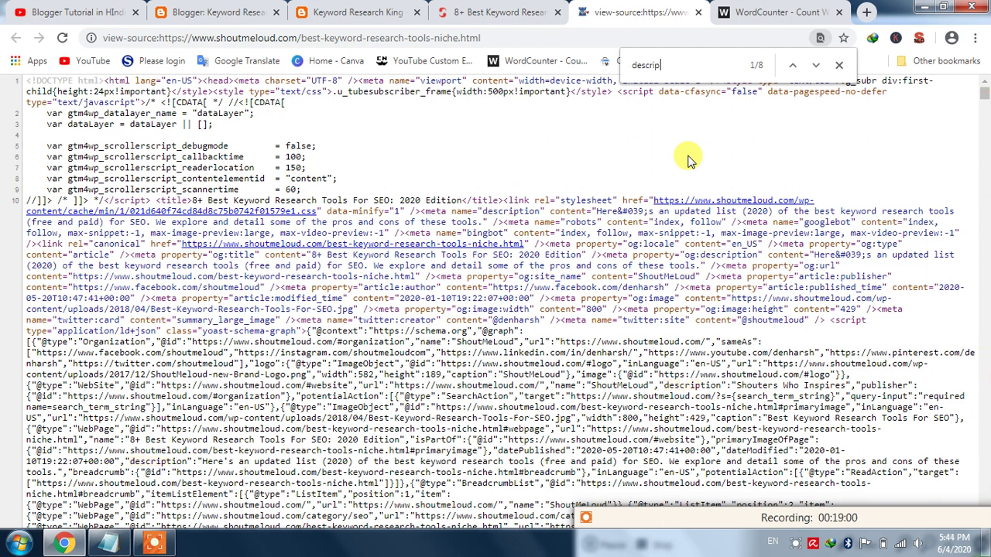
text(tition)
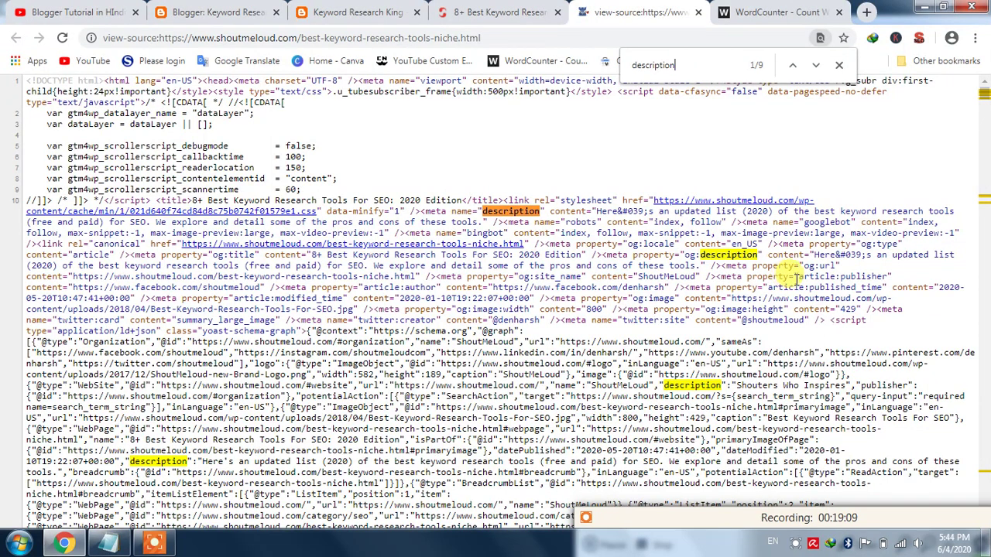
Look through the "description" matches in the page source and return to the first one in the meta tag.
click(982, 106)
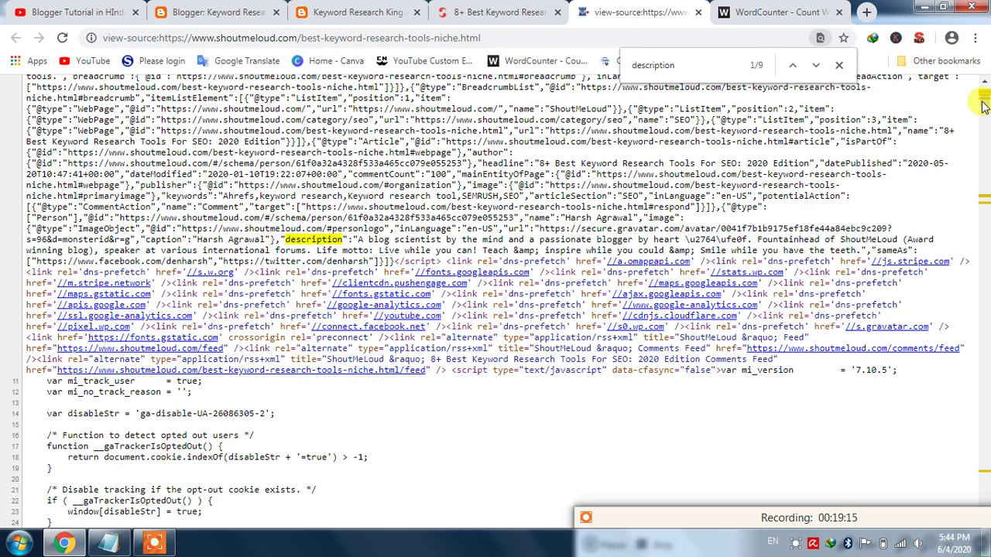
click(982, 107)
click(983, 107)
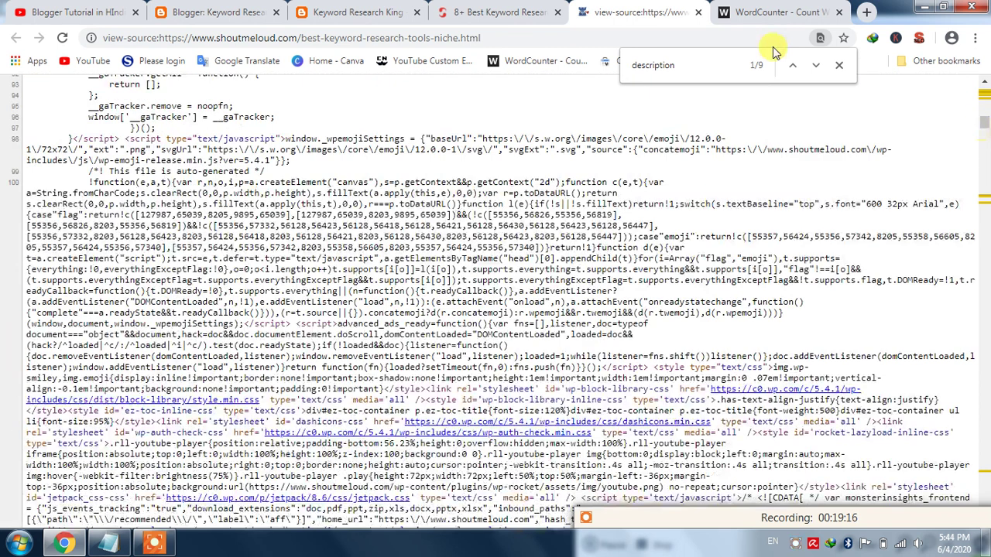
click(689, 65)
key(Return)
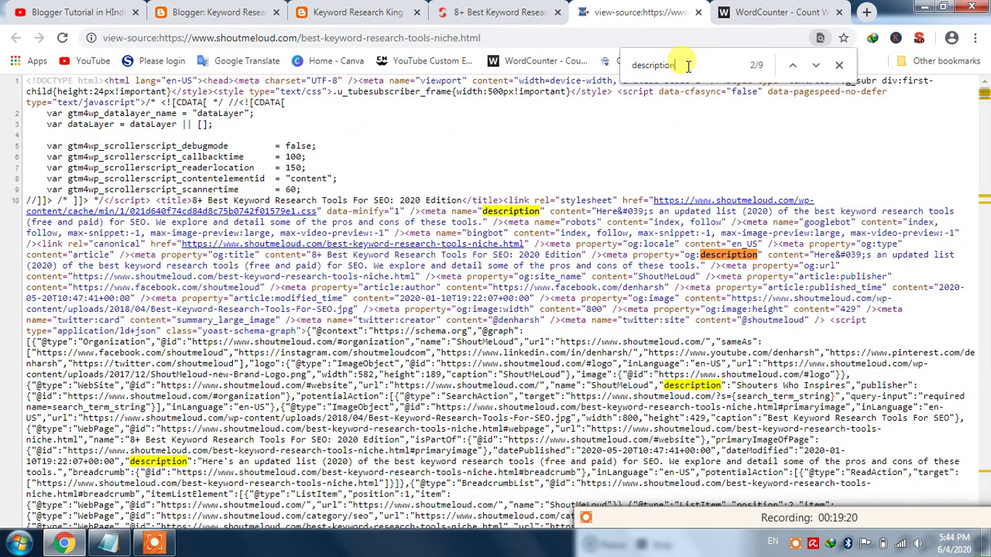
key(shift+Return)
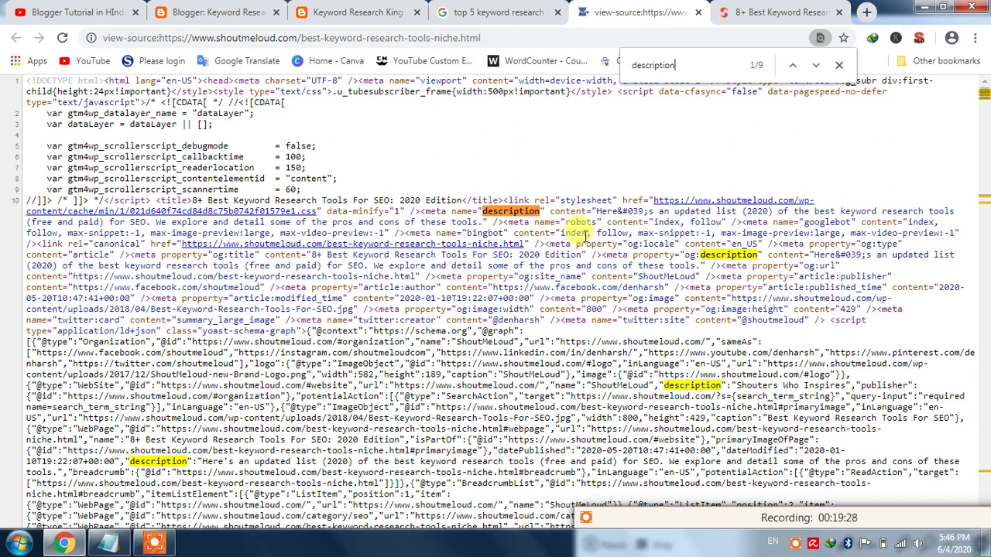
Examine the ShoutMeLoud result's description snippet in the Google results for "top 5 keyword research tools".
click(470, 8)
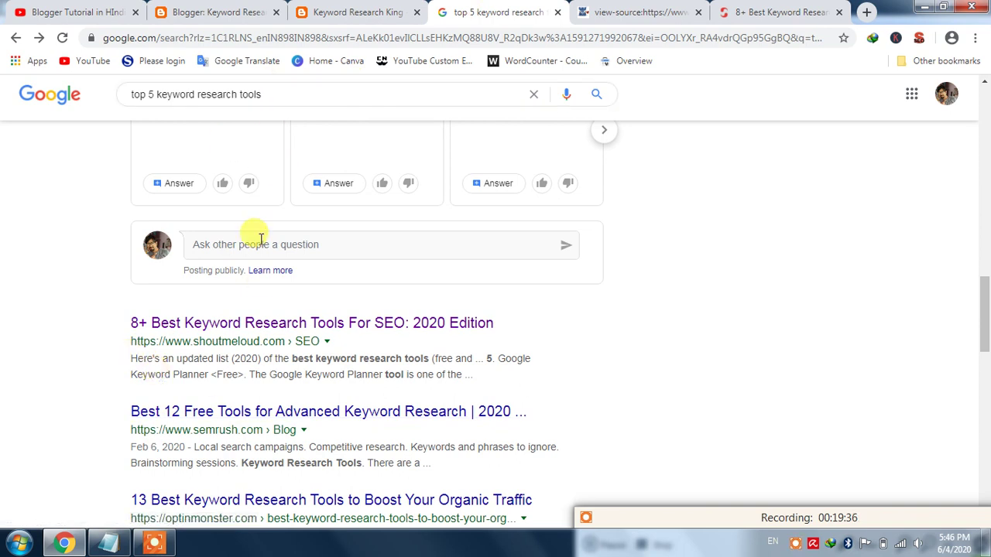
drag(174, 373, 398, 373)
double_click(396, 374)
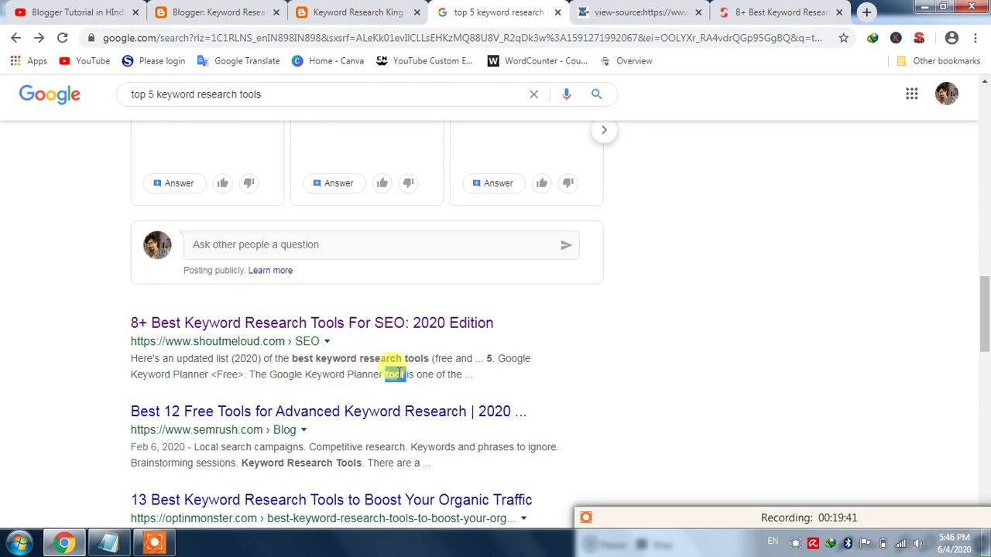
Copy the article's description text, from "Here's an updated list (2020)" to "these tools", out of the page source.
click(662, 8)
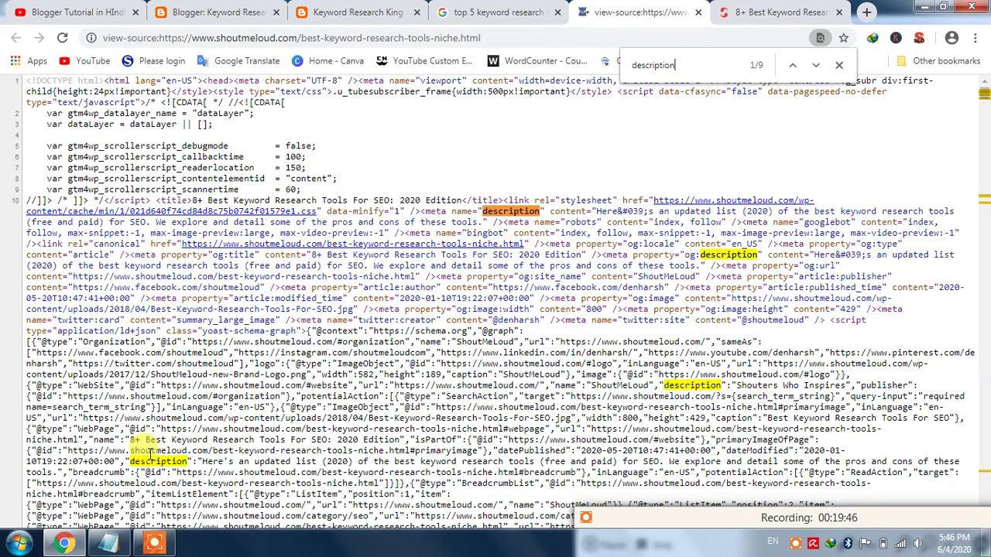
drag(130, 462, 53, 473)
key(ctrl+c)
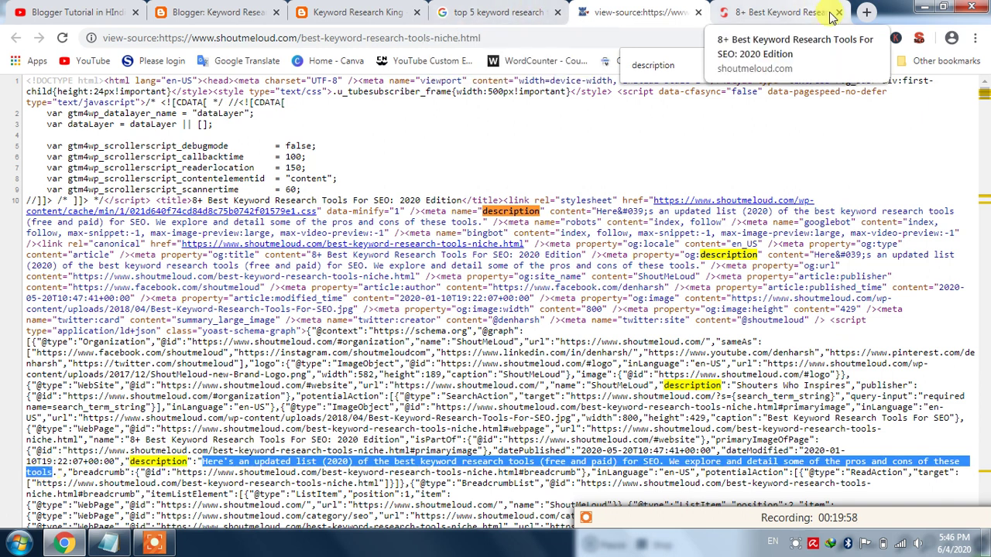
Open WordCounter in a new tab and paste the copied description to count its words and characters.
click(864, 14)
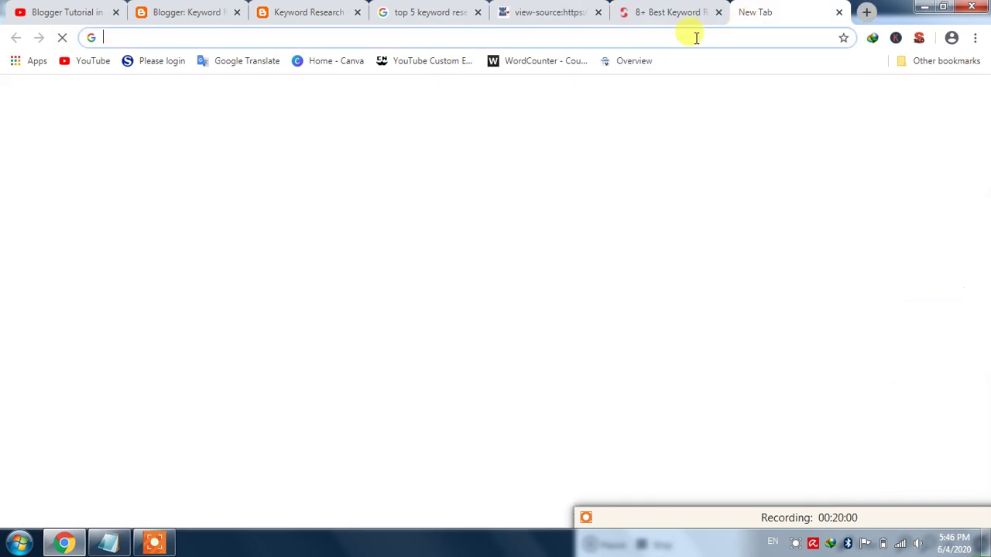
click(544, 64)
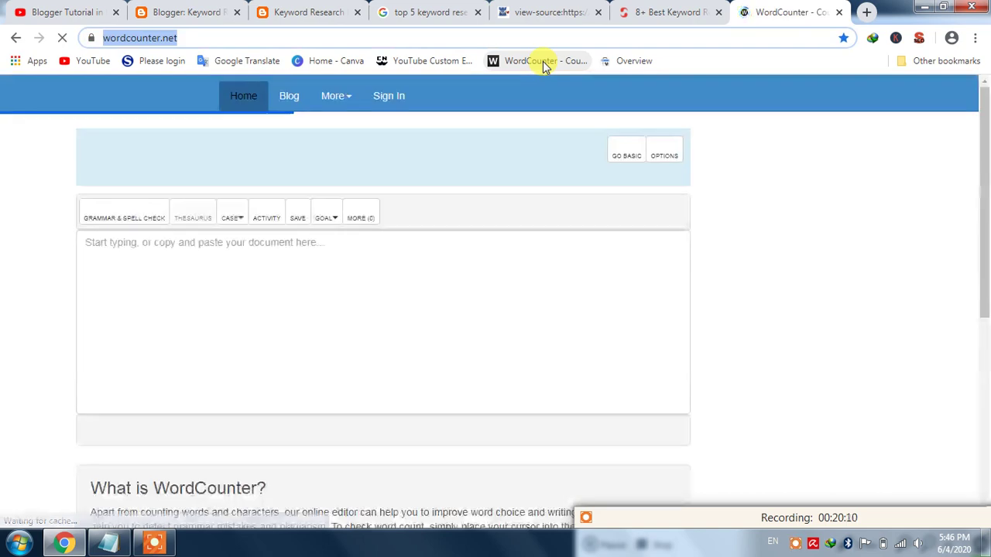
click(330, 302)
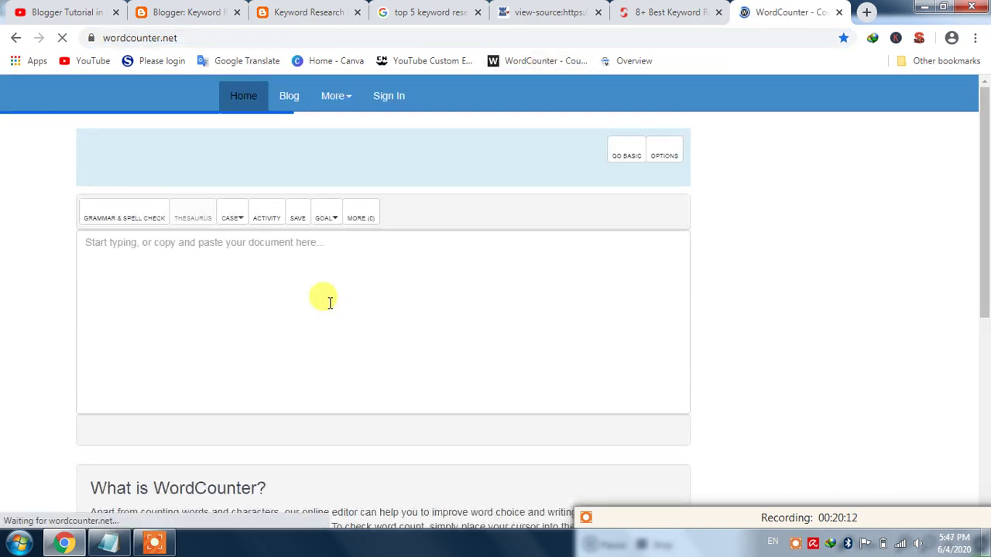
text(Here is the list of Keyword research tools listed below:)
key(ctrl+v)
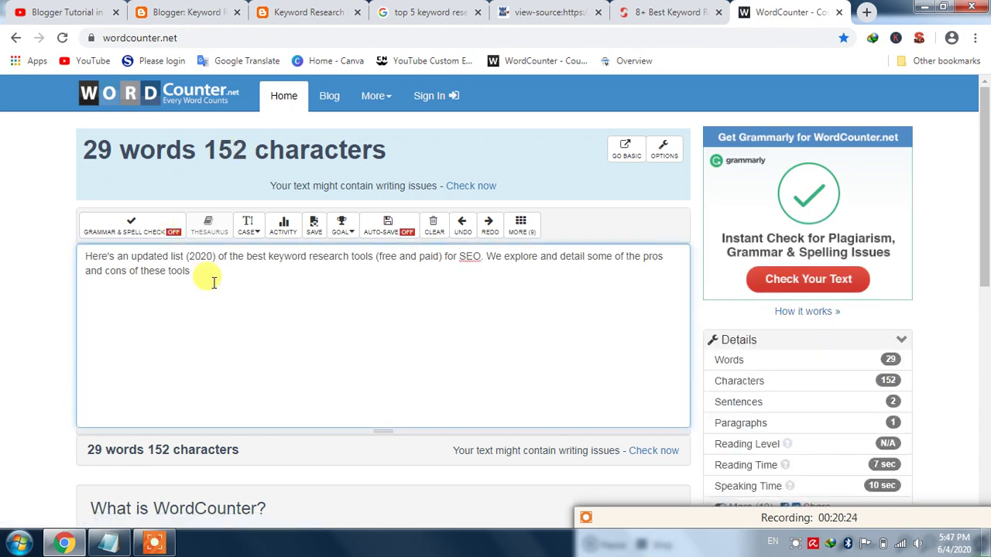
click(194, 270)
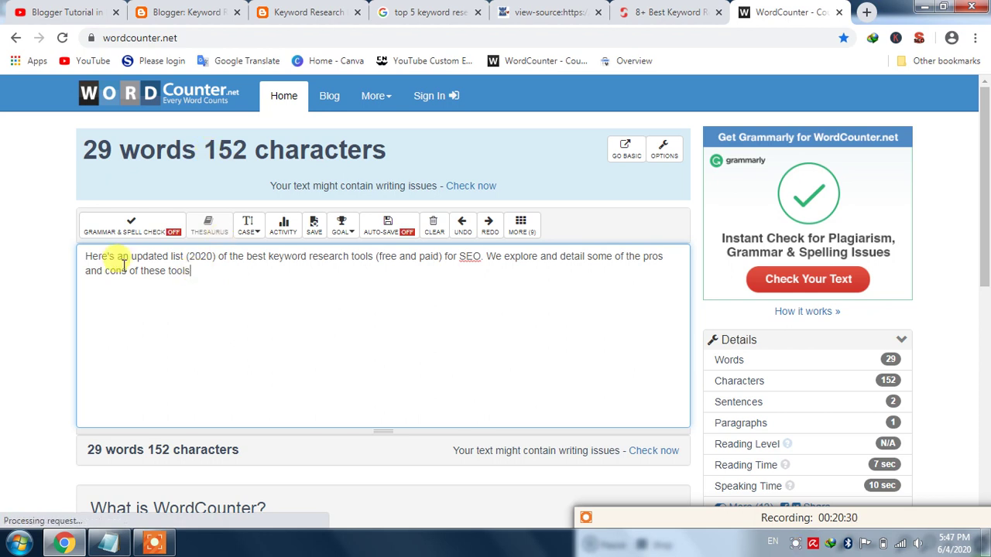
key(ctrl+a)
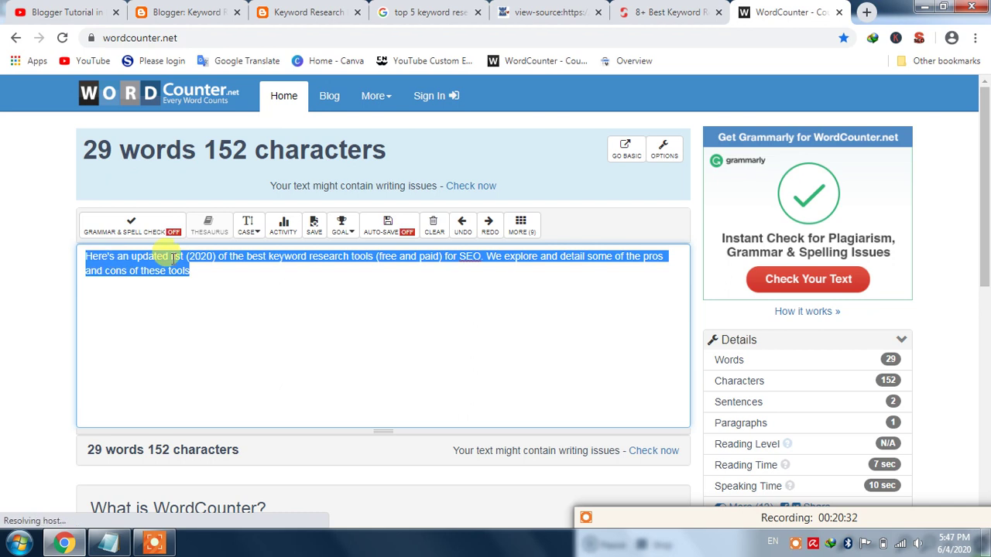
Compare the Google snippet with the description in the page source, and close the source tab.
click(410, 11)
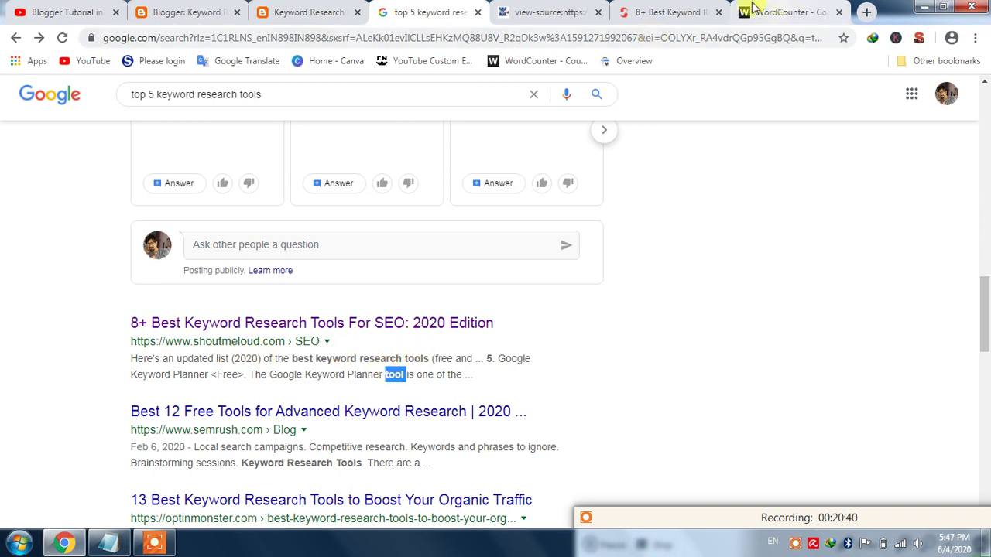
click(651, 10)
click(559, 9)
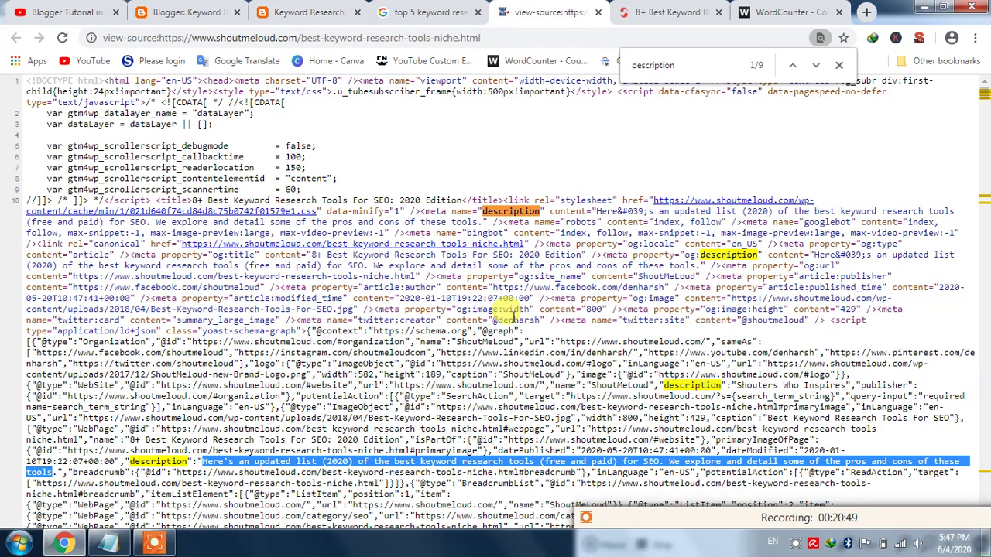
click(424, 11)
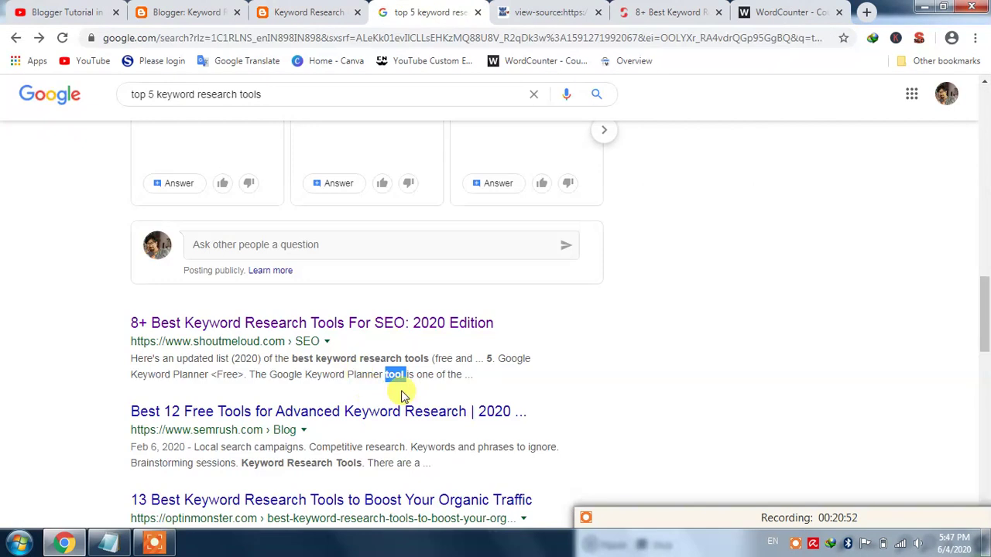
click(551, 12)
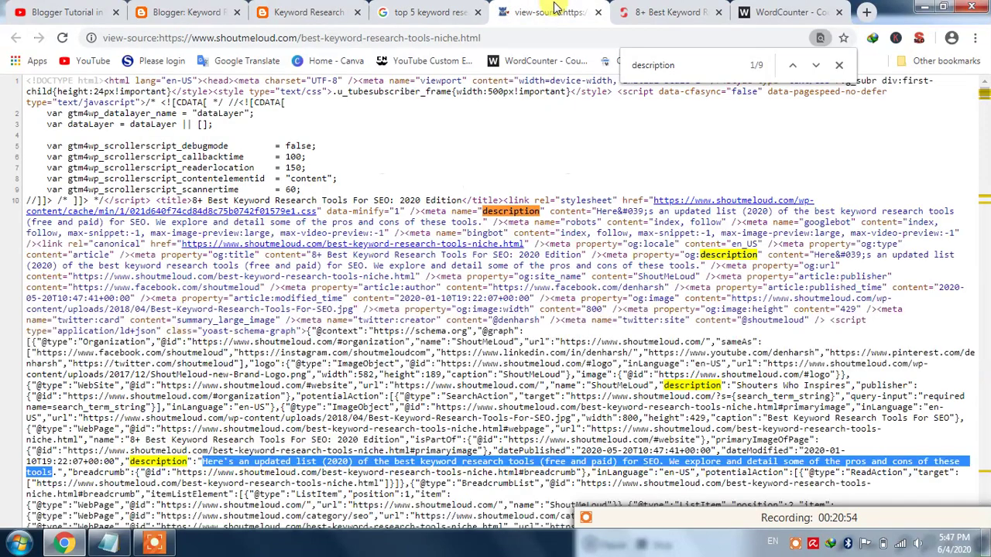
click(599, 12)
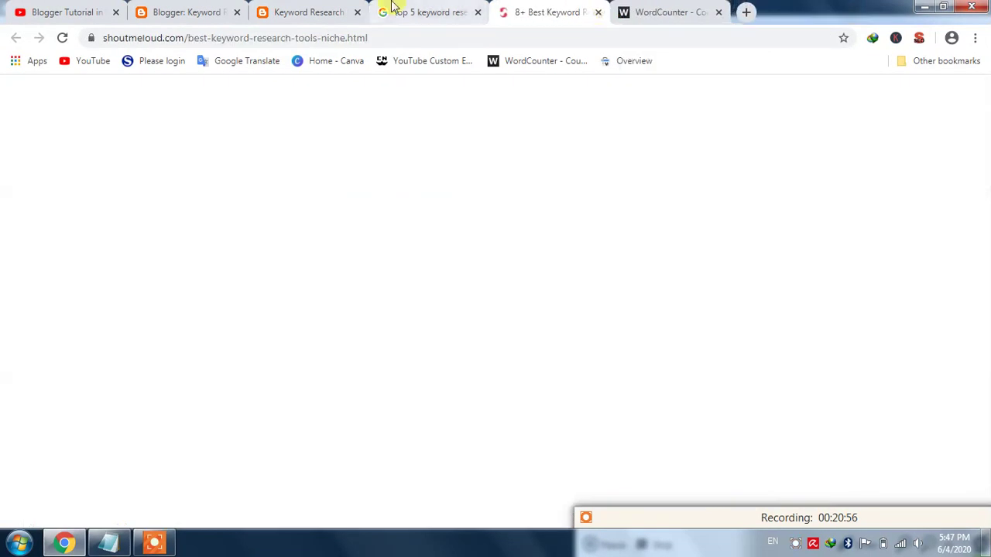
click(279, 9)
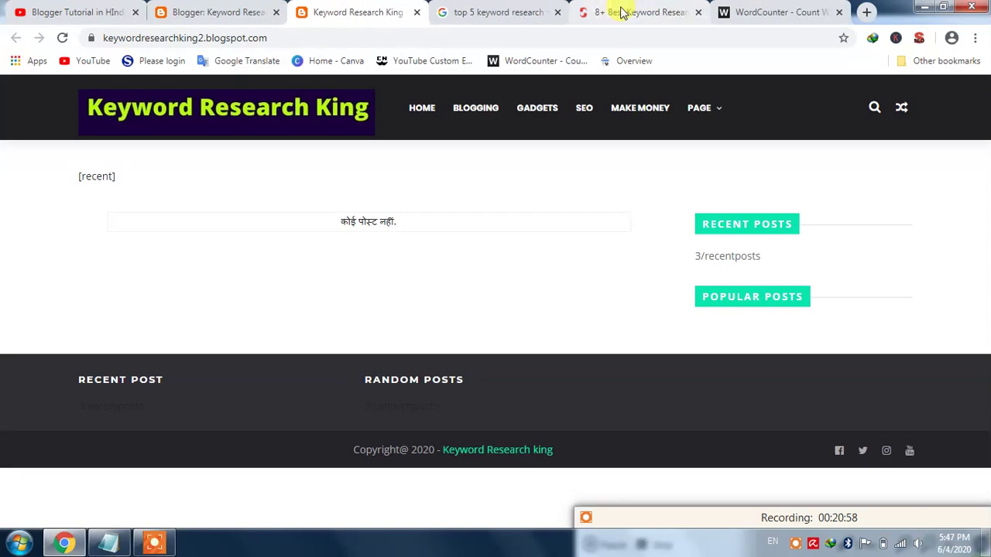
Remove "pros and cons of these tools" from the end of the description in WordCounter.
click(747, 9)
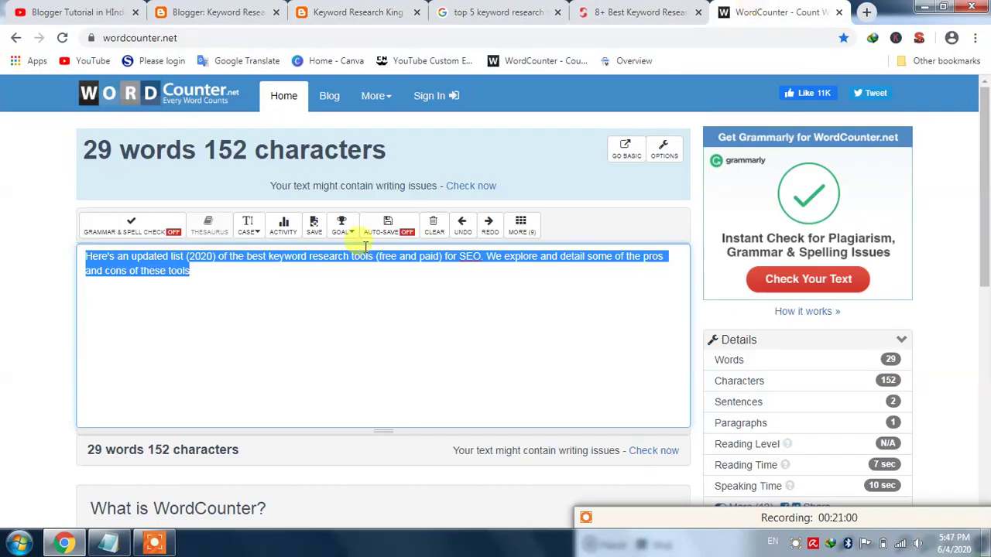
click(227, 286)
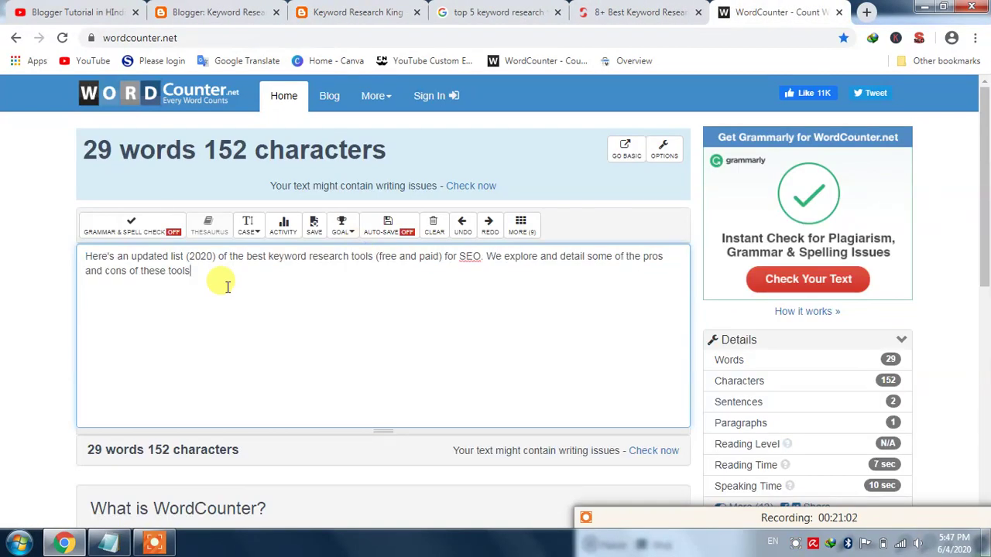
key(ctrl+BackSpace)
key(ctrl+BackSpace)
key(ctrl+BackSpace)
key(ctrl+BackSpace)
key(ctrl+BackSpace)
key(ctrl+BackSpace)
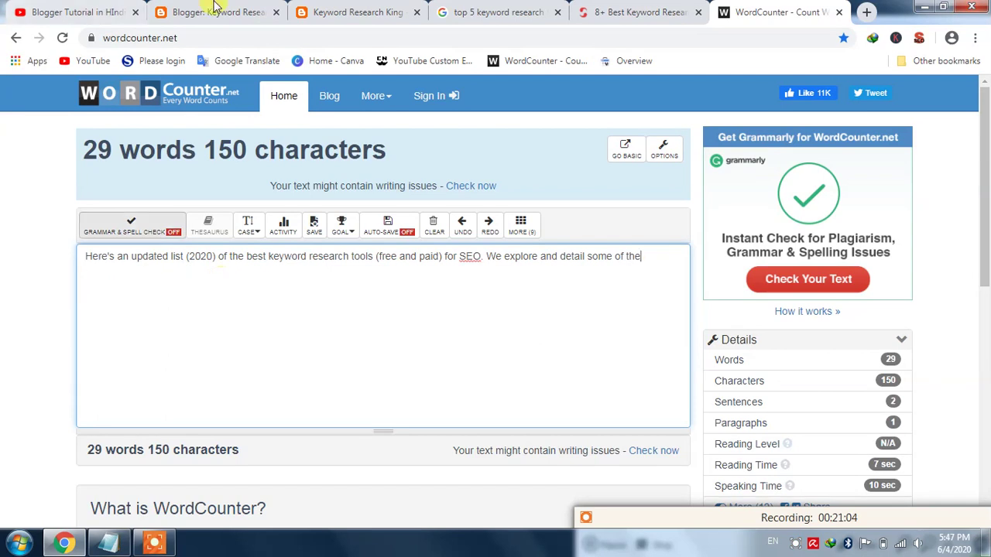
Copy the whole description beginning "Best YouTube Channel Keyword Research King" and ending "Such as Video Marketing, Blogging," from WordCounter.
click(358, 11)
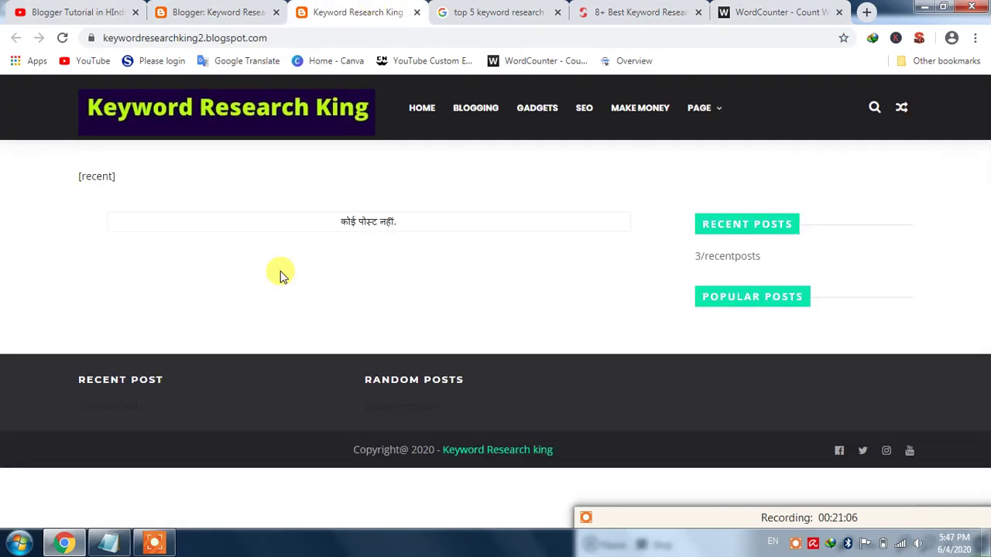
click(218, 12)
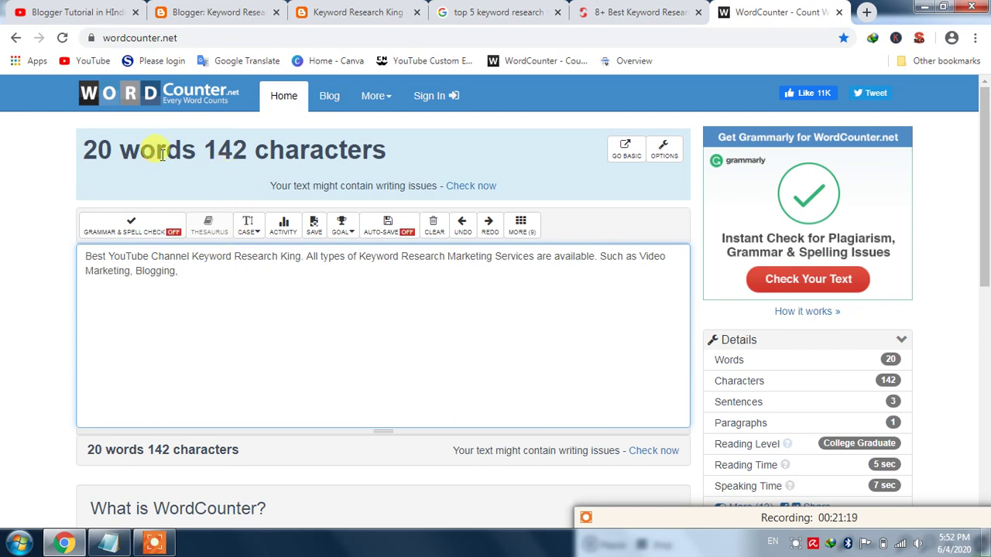
key(ctrl+a)
key(ctrl+c)
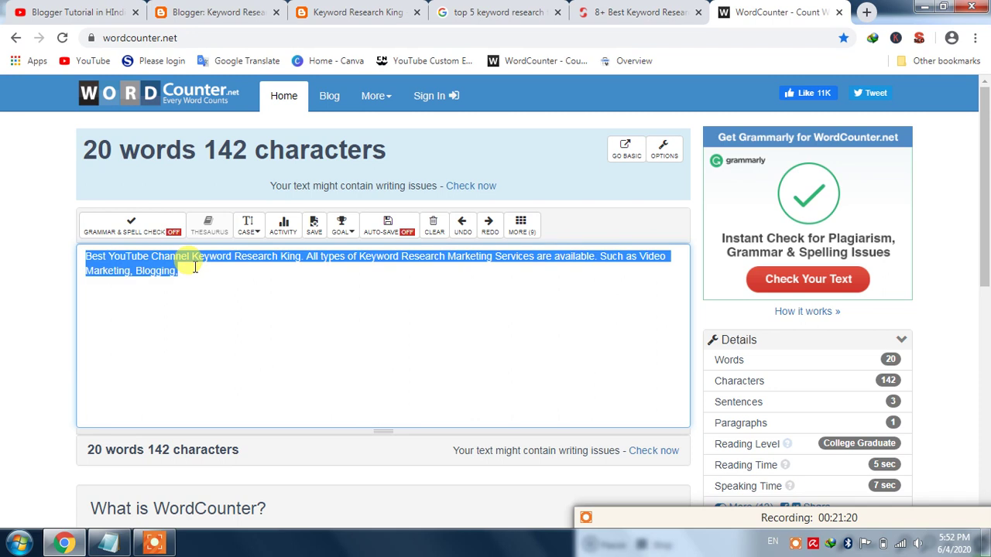
Switch to the Blogger post editor and paste the copied description into the post's search description.
click(332, 11)
click(249, 7)
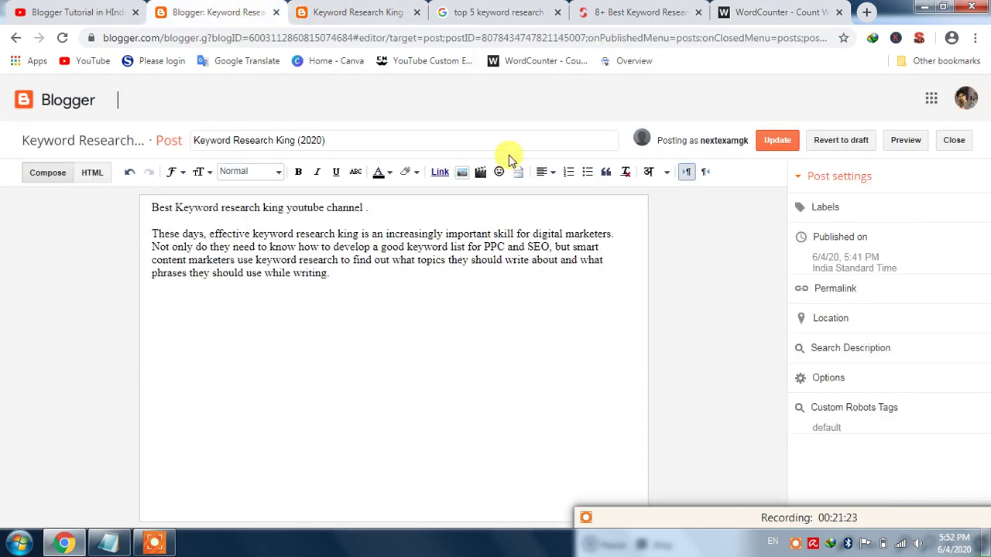
click(848, 349)
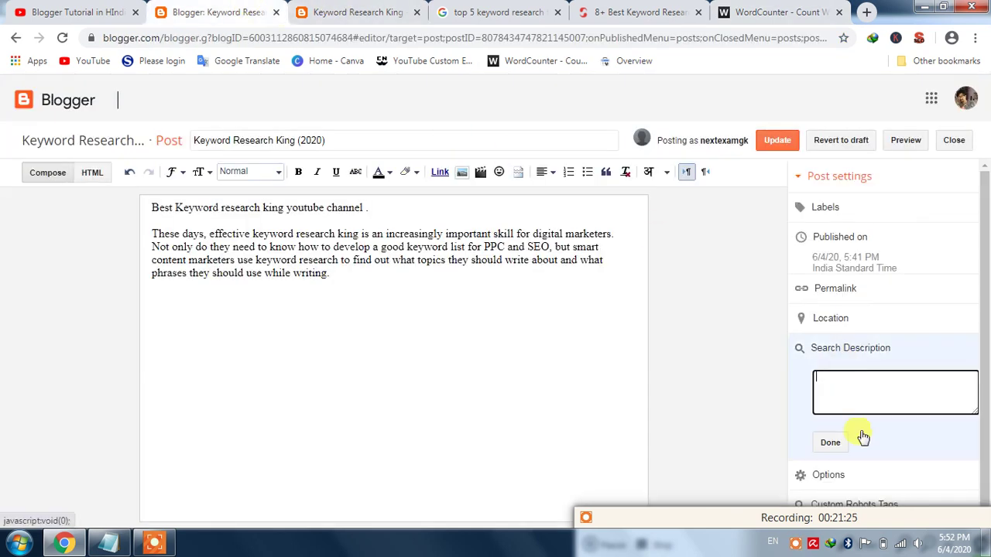
click(859, 404)
key(ctrl+v)
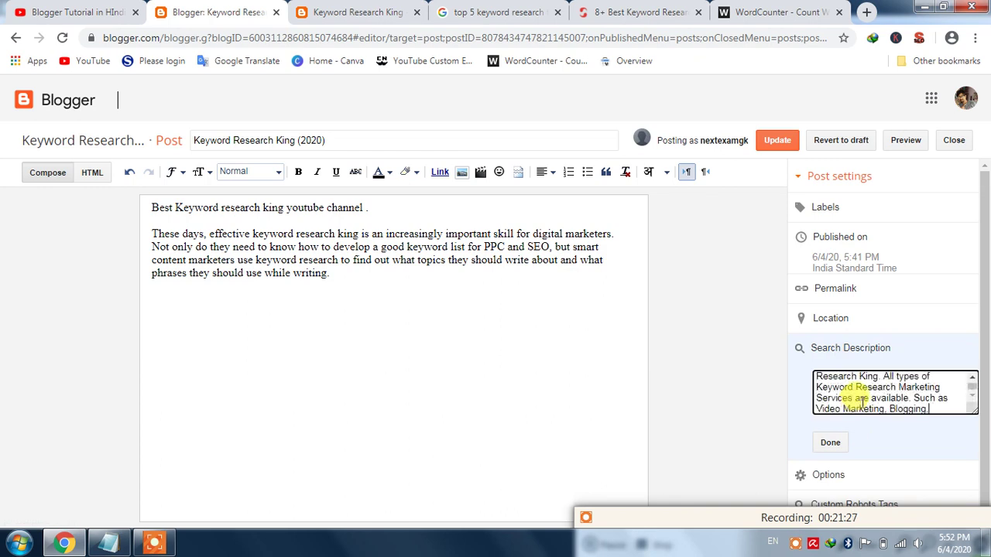
drag(984, 342, 984, 402)
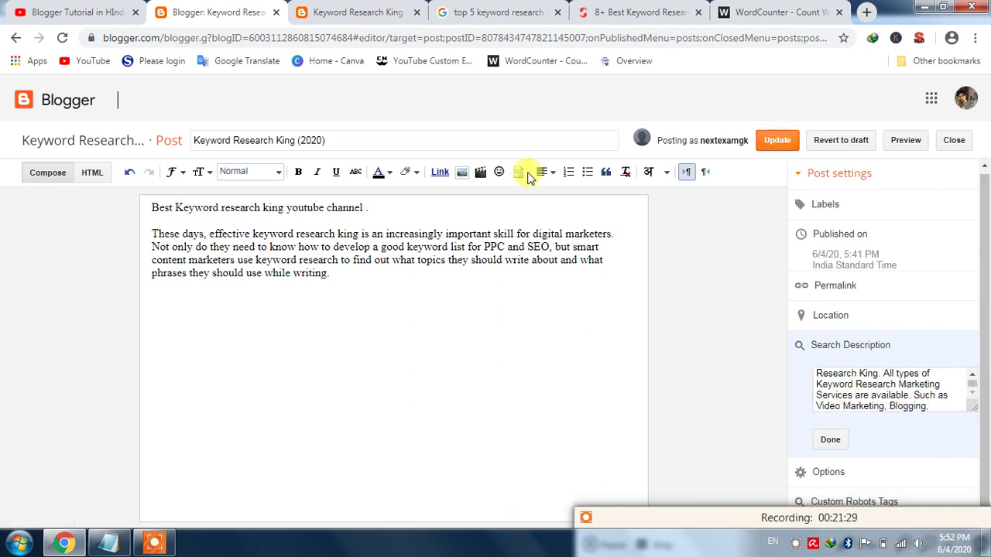
Replace the text in Notepad with the copied description and highlight its opening word "Best".
click(109, 543)
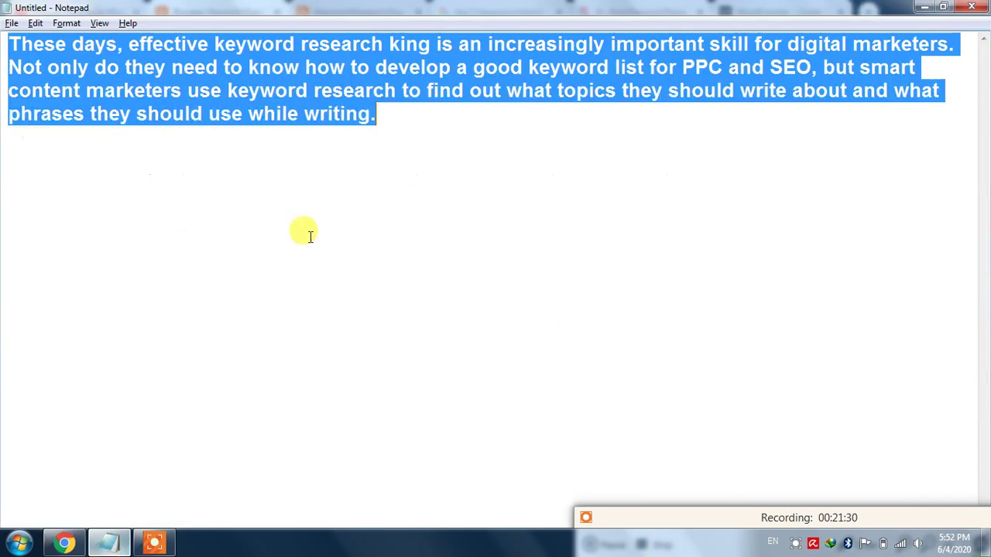
key(ctrl+v)
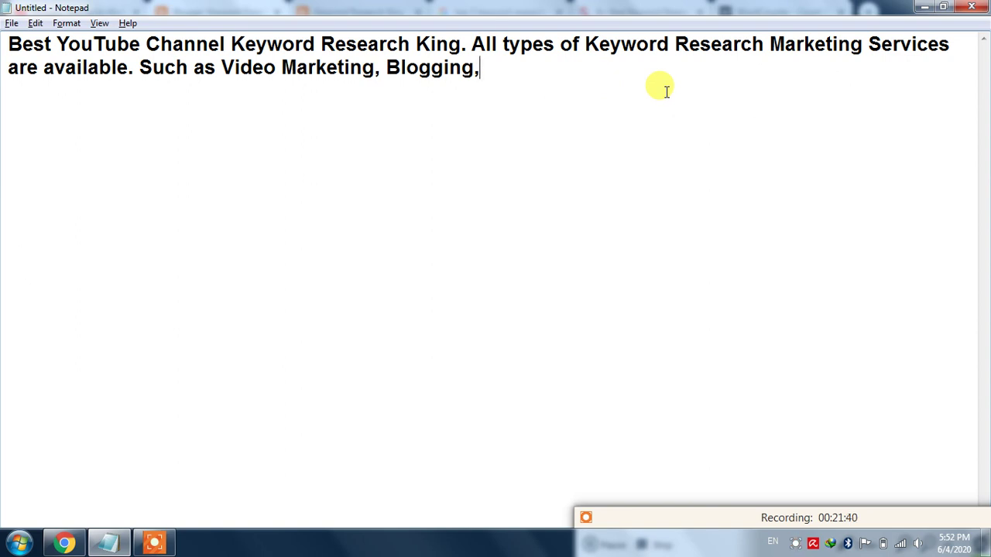
double_click(202, 60)
click(376, 68)
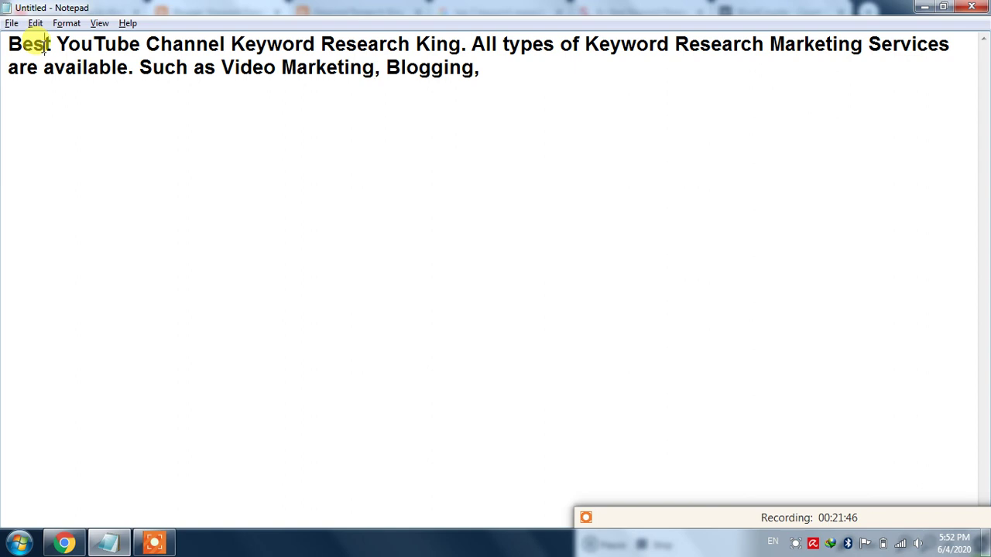
drag(49, 46, 8, 45)
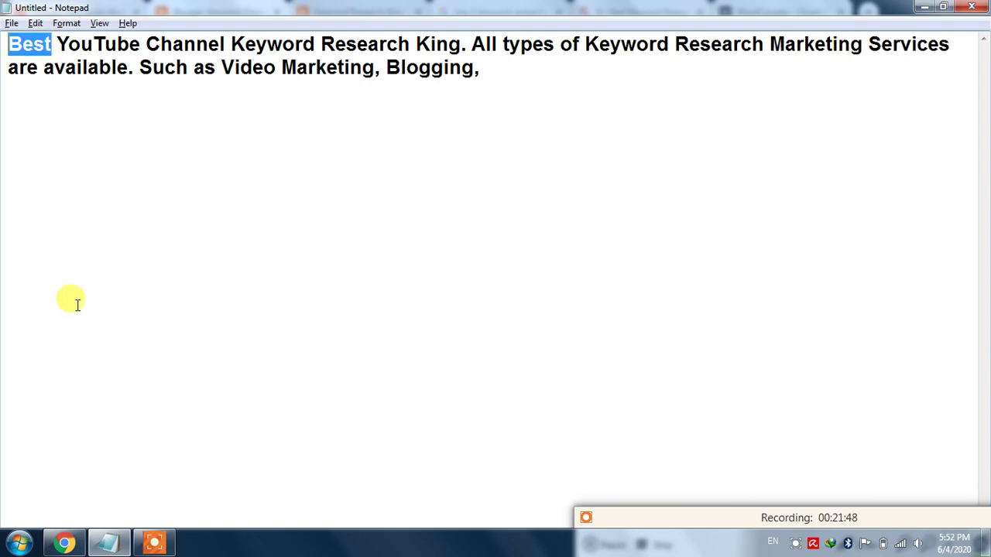
Compare the post title with the Google results for "top 5 keyword research tools", examining how their snippets begin and use the keyword.
click(67, 544)
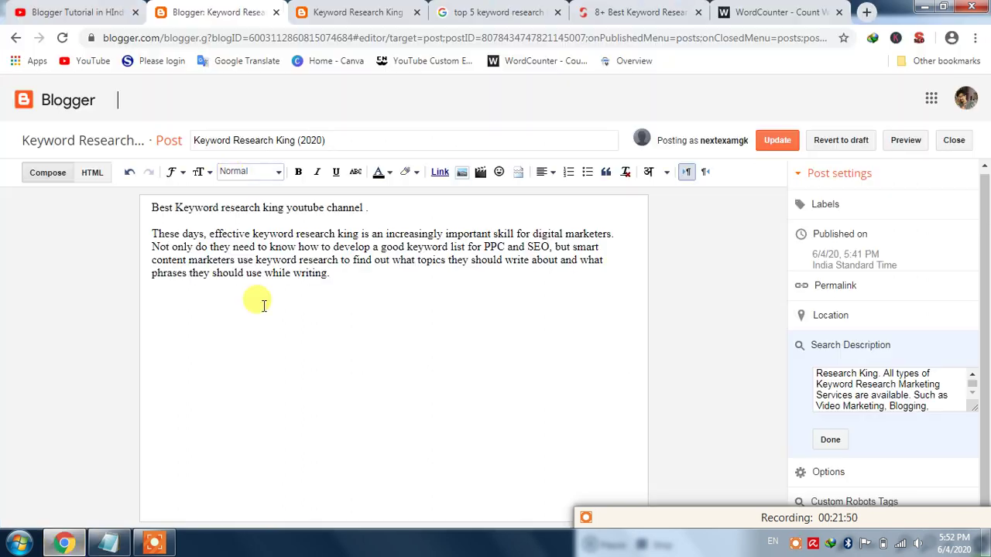
triple_click(223, 142)
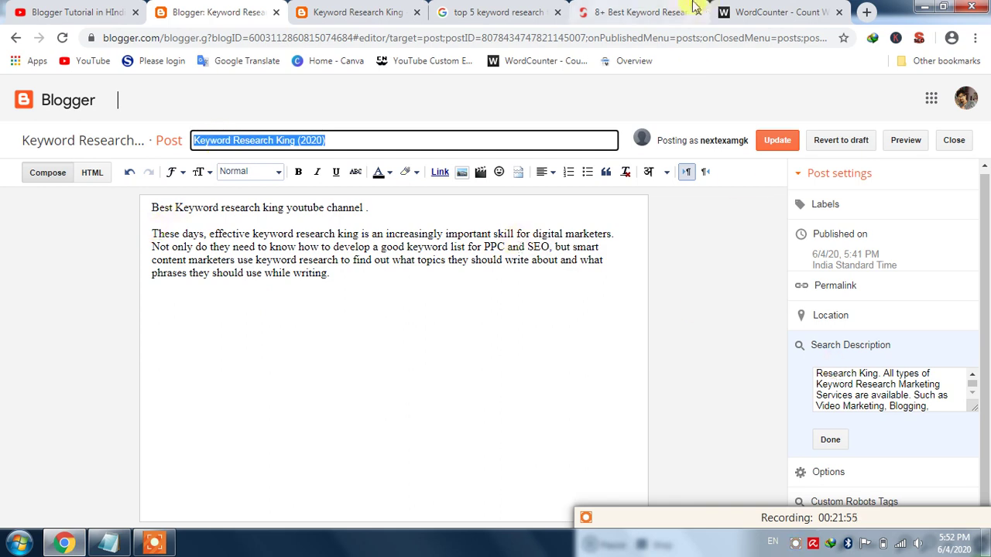
click(638, 8)
click(480, 12)
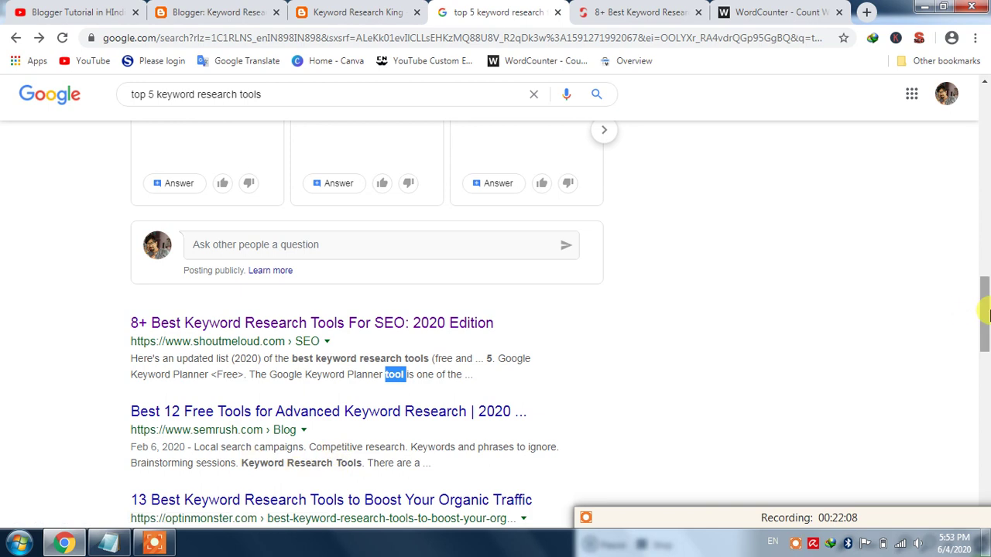
drag(985, 313, 984, 337)
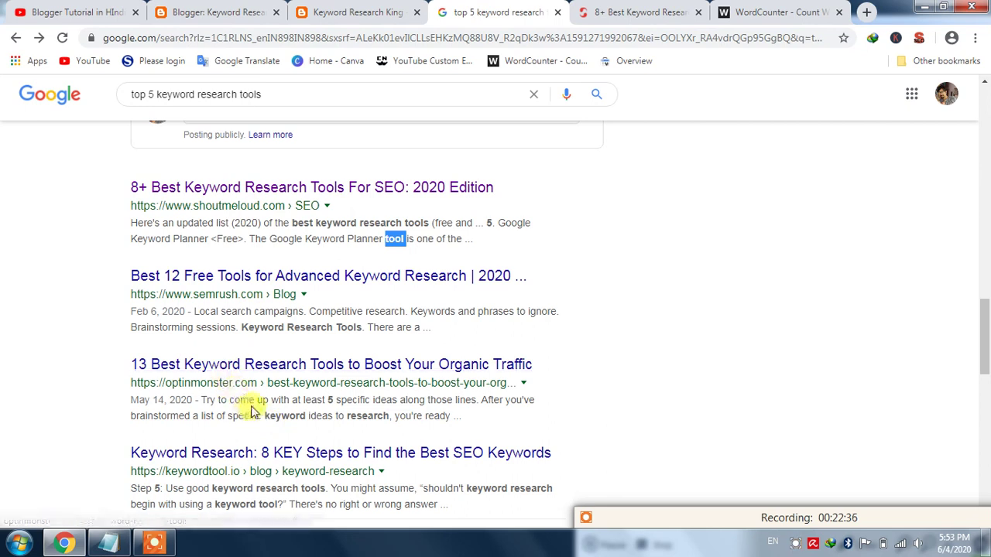
click(221, 403)
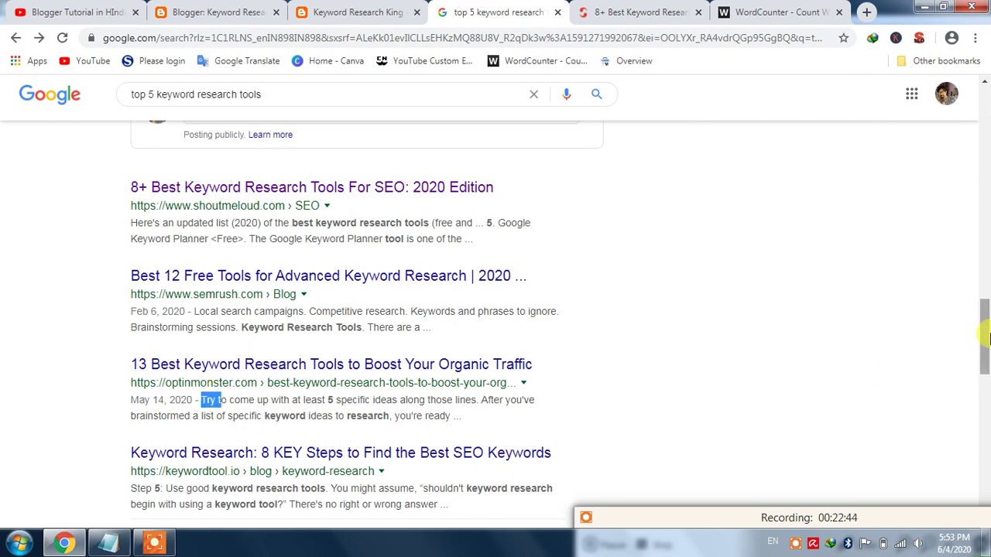
drag(985, 338, 985, 385)
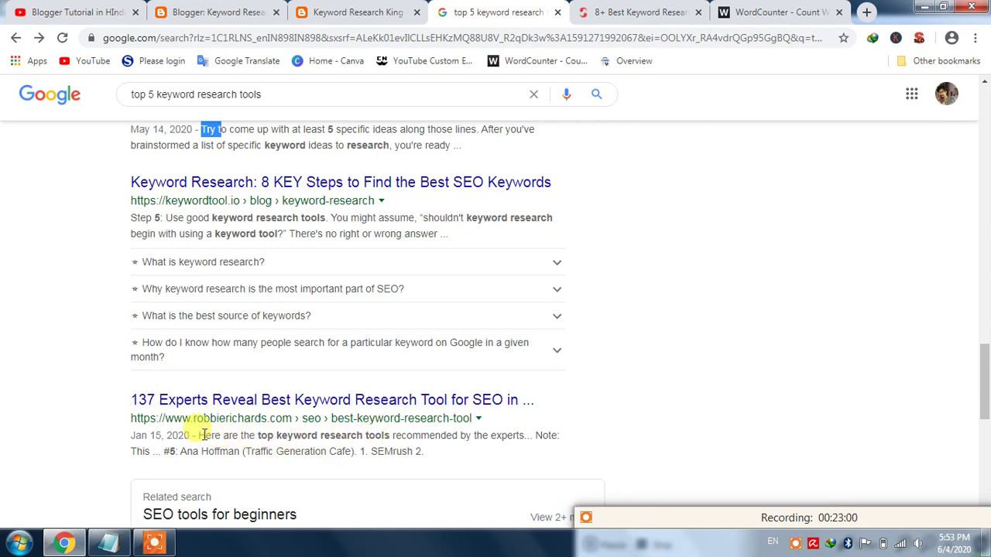
drag(206, 435, 255, 435)
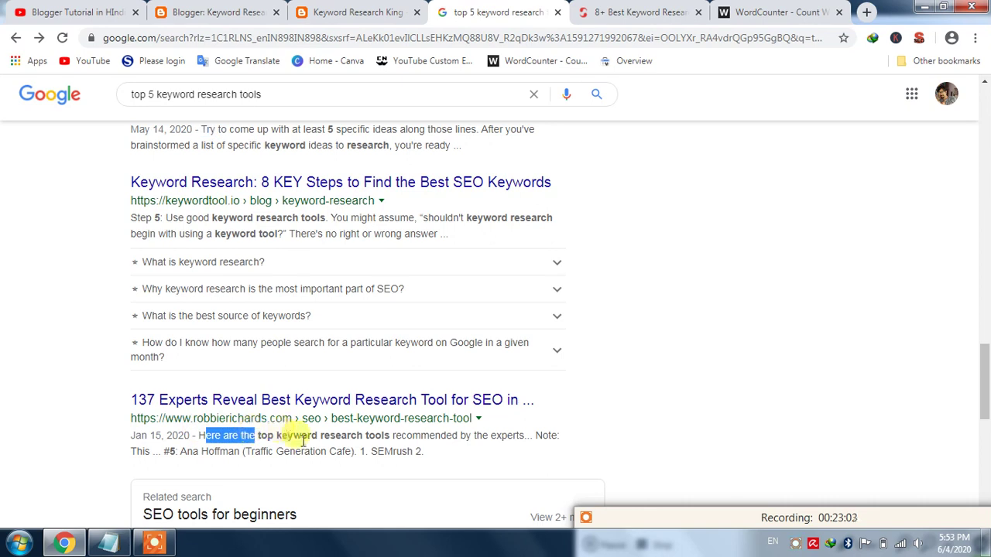
drag(486, 450, 495, 440)
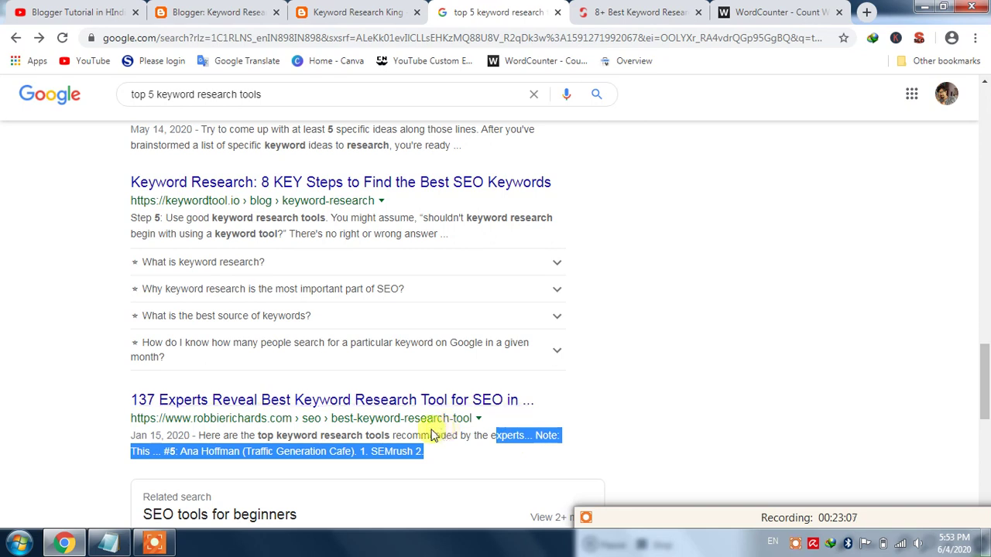
click(276, 449)
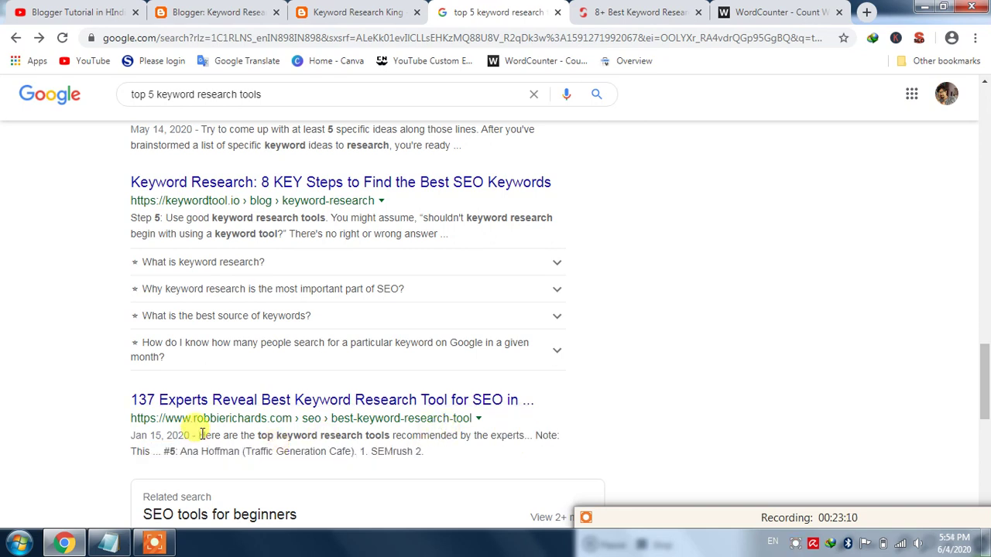
drag(199, 435, 260, 435)
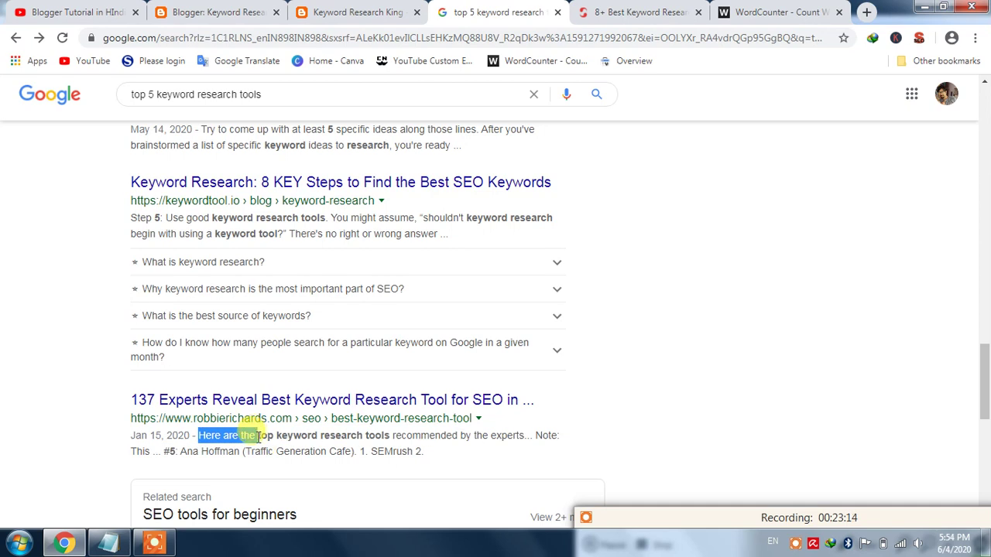
Examine where the keyword "Keyword Research" appears in the description in Notepad.
click(108, 543)
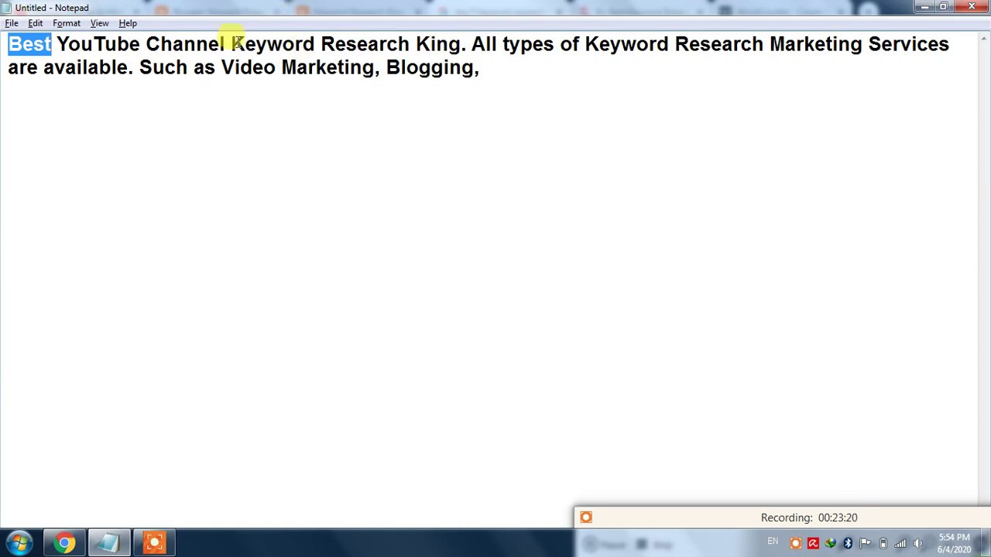
drag(224, 44, 340, 45)
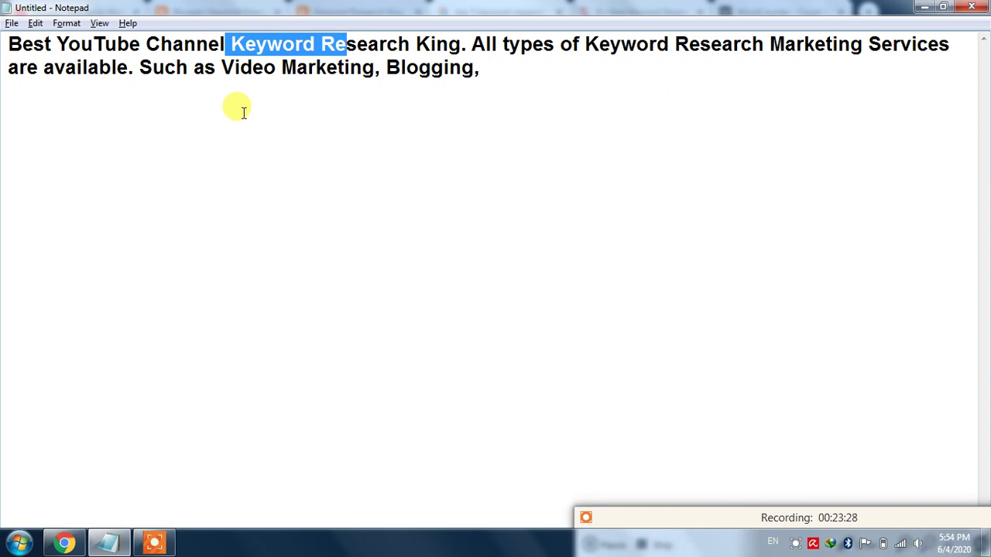
click(301, 128)
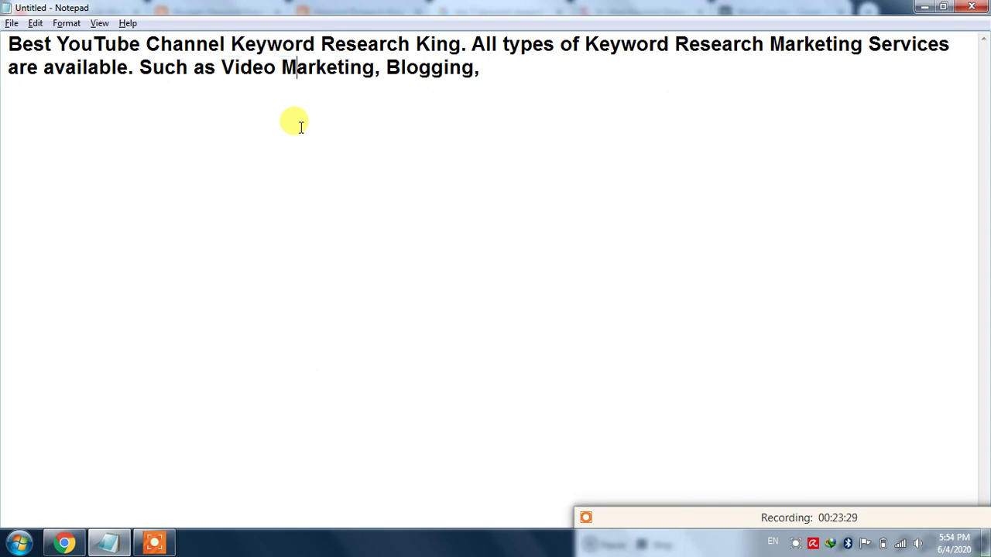
Return to the Blogger post editor and apply the entered search description.
click(64, 543)
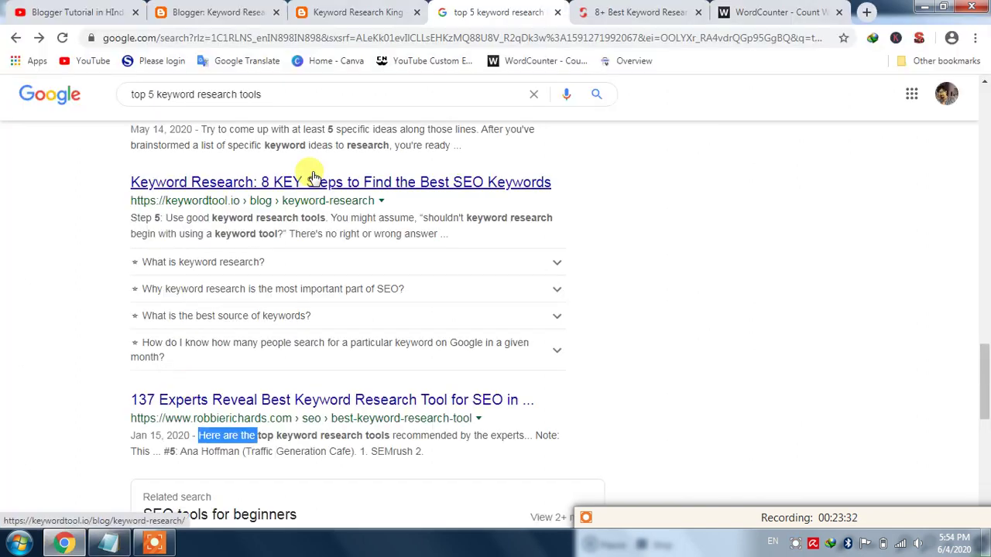
click(220, 12)
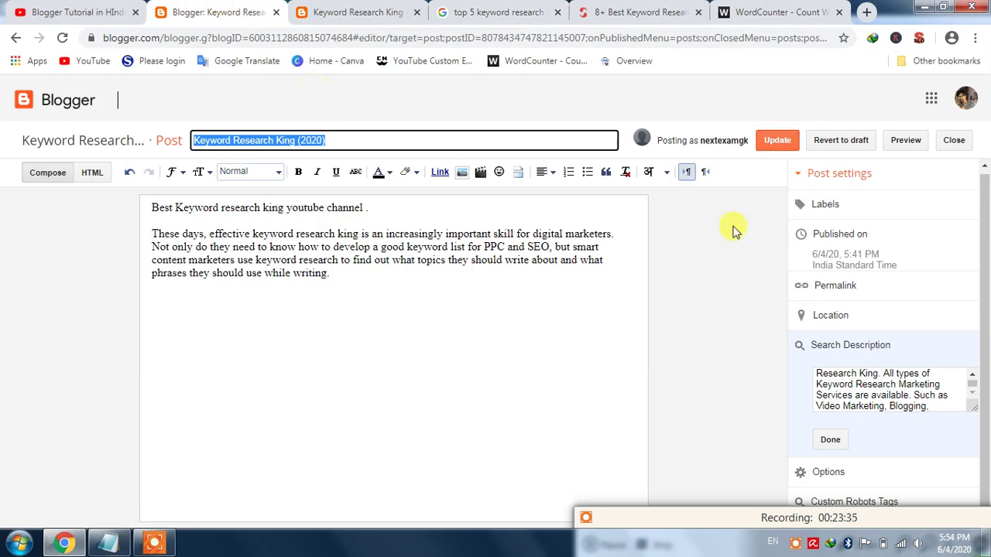
click(833, 440)
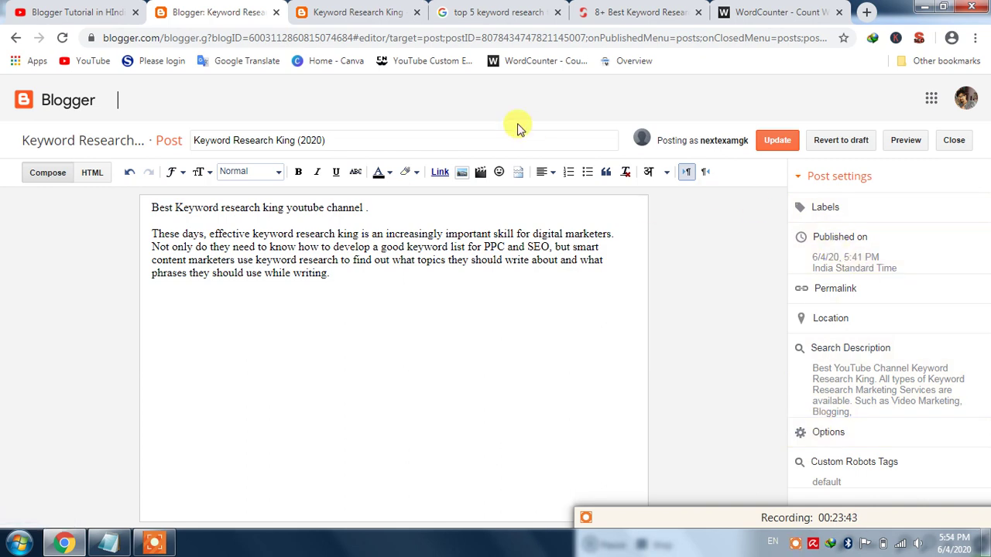
Copy "Keyword Research" from the post title and add it as the post's label.
click(812, 217)
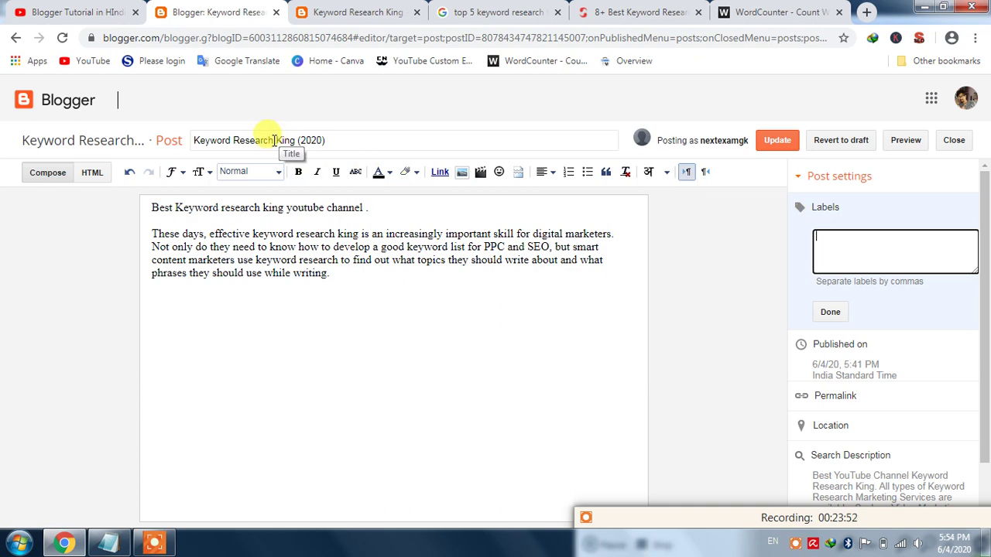
drag(272, 140, 184, 141)
key(ctrl+c)
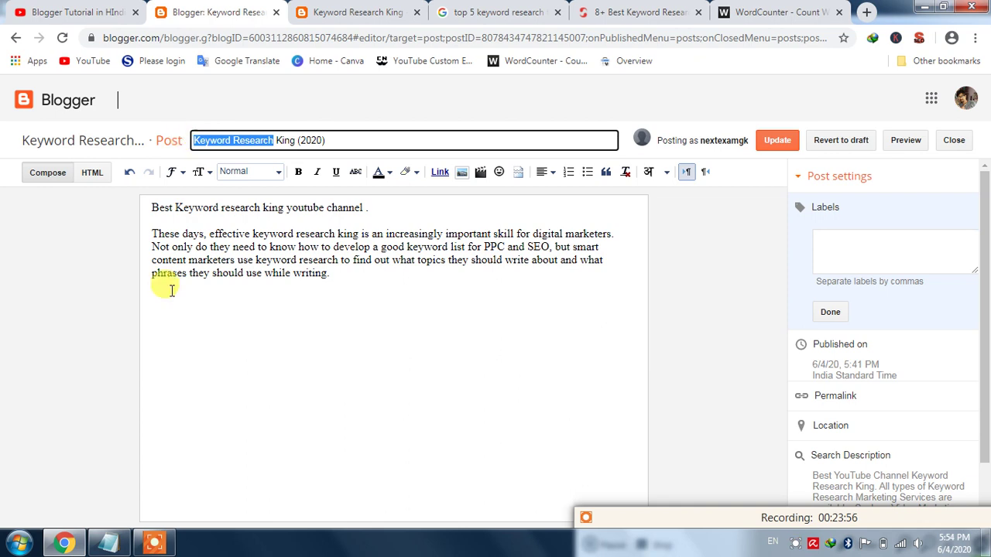
click(842, 236)
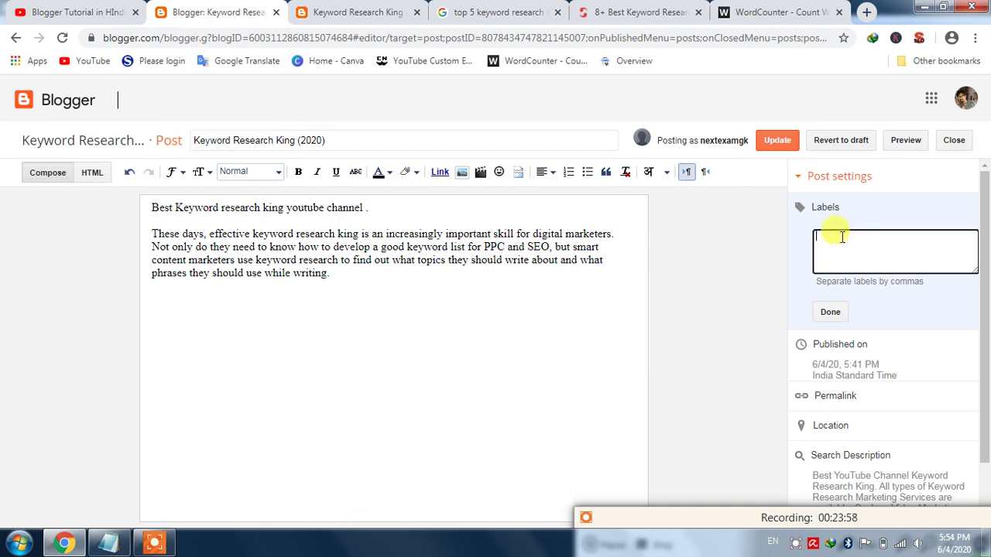
key(ctrl+v)
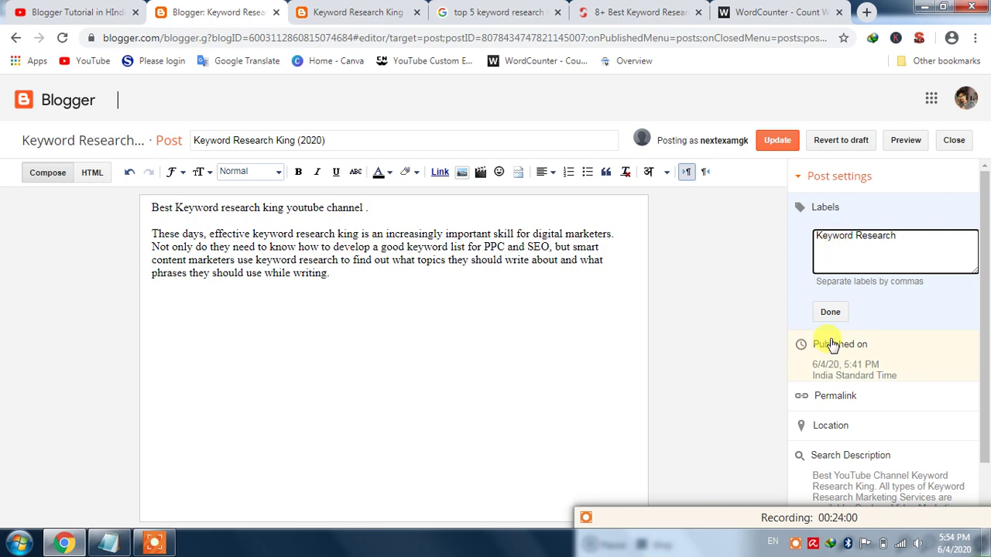
click(829, 311)
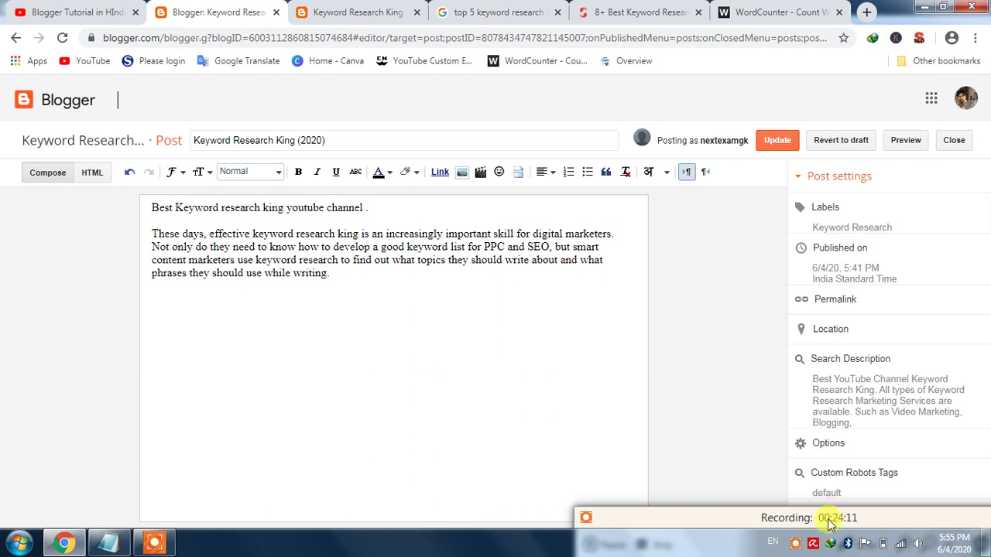
drag(783, 521, 595, 458)
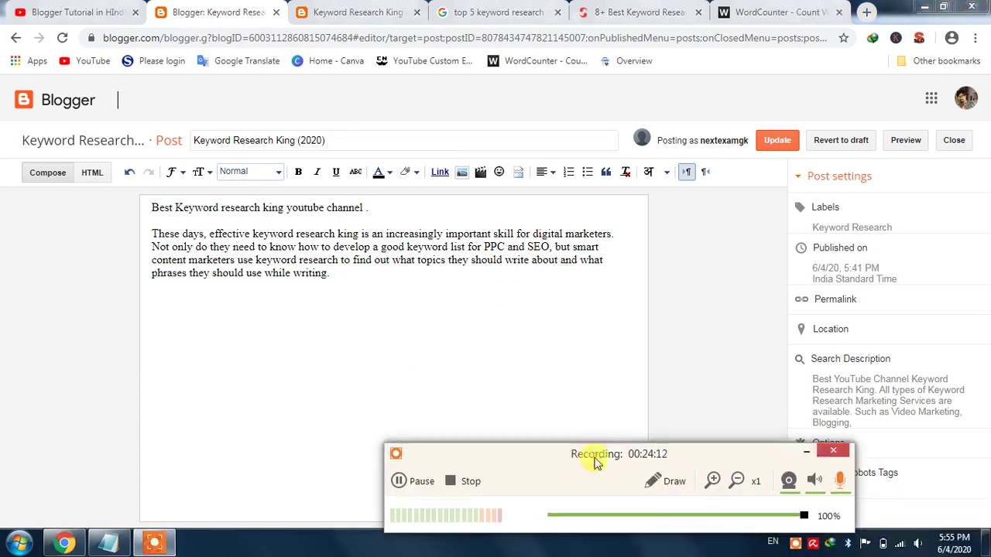
click(802, 458)
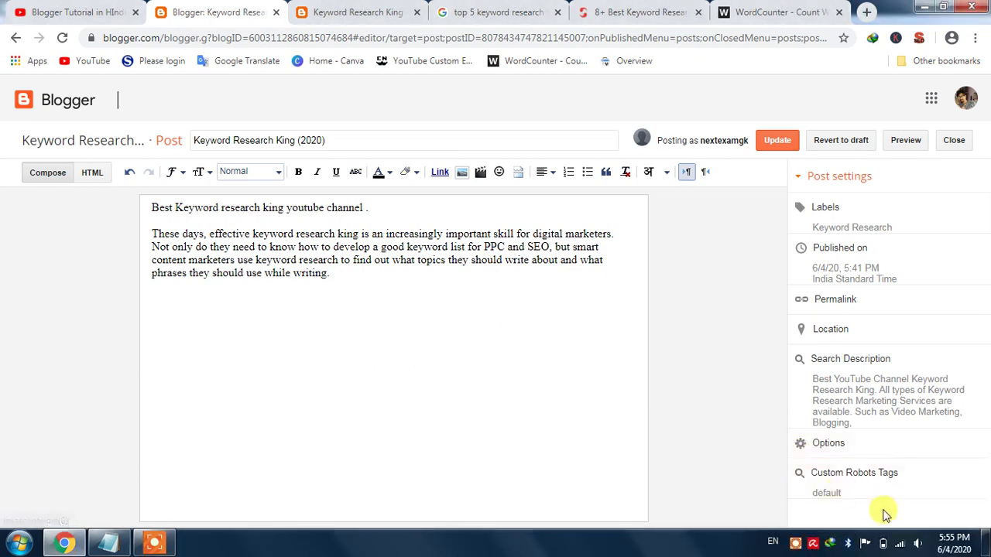
Open the custom robots tags options in the post's settings.
click(874, 474)
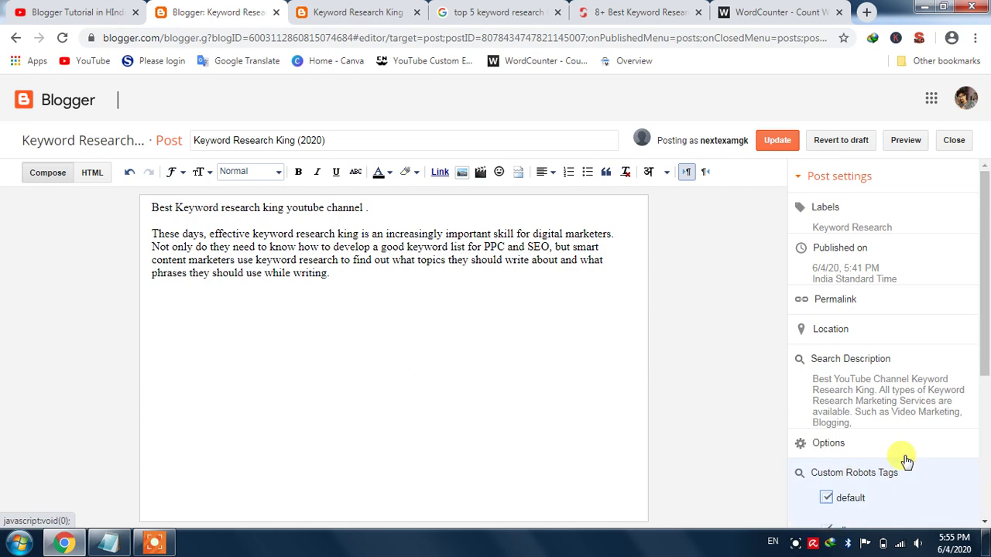
scroll(904, 458, down, 3)
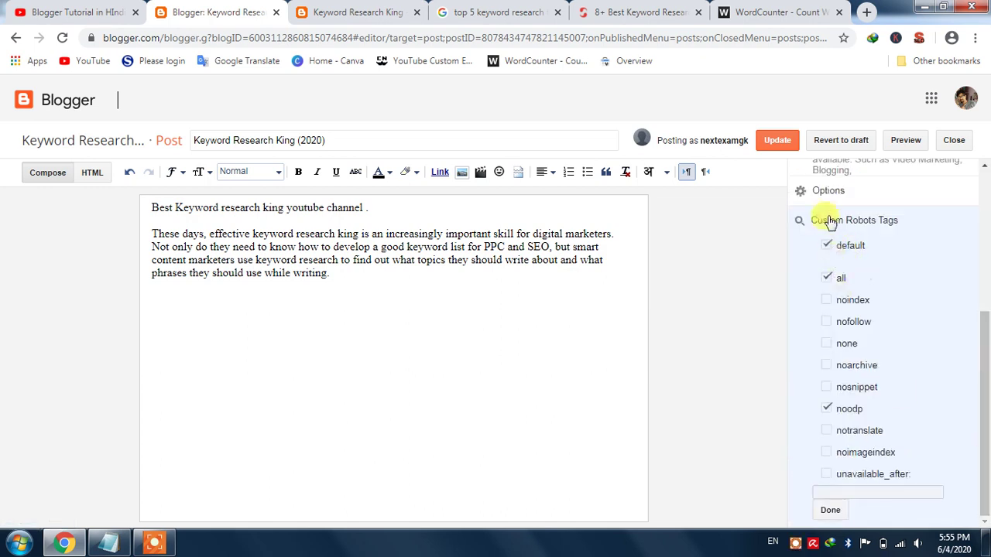
click(827, 408)
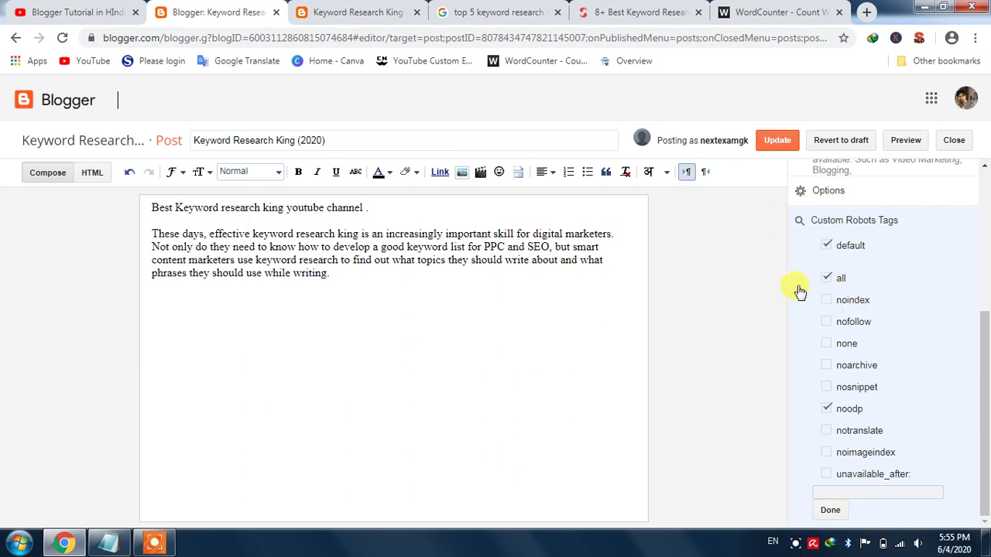
click(398, 8)
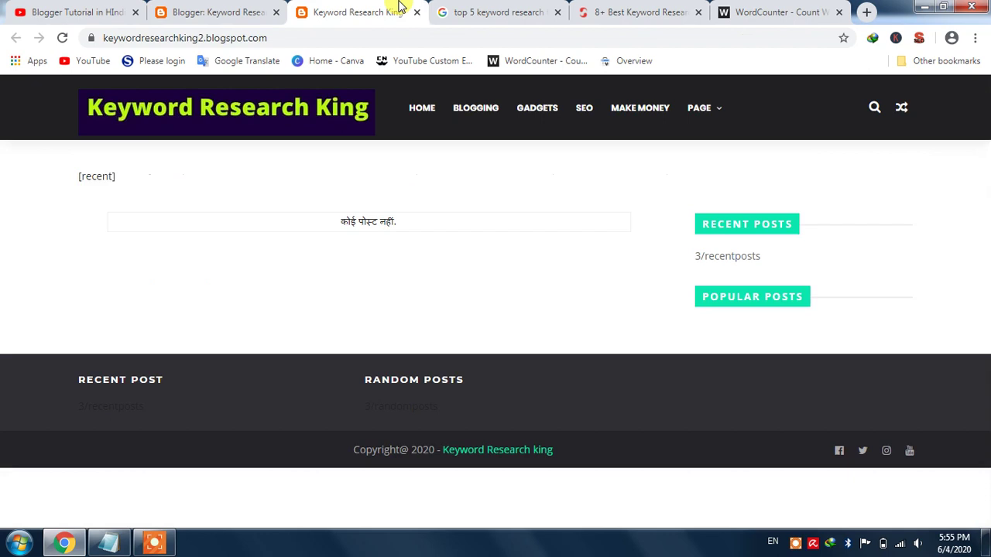
click(236, 8)
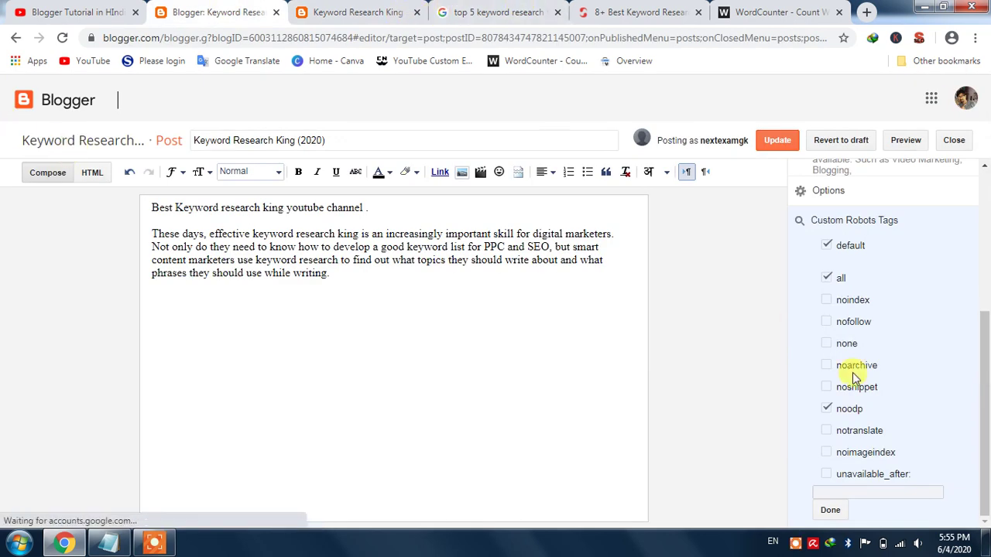
Load the Blogger dashboard in place of the ShoutMeLoud article, keeping the post editor open separately.
click(734, 11)
click(634, 9)
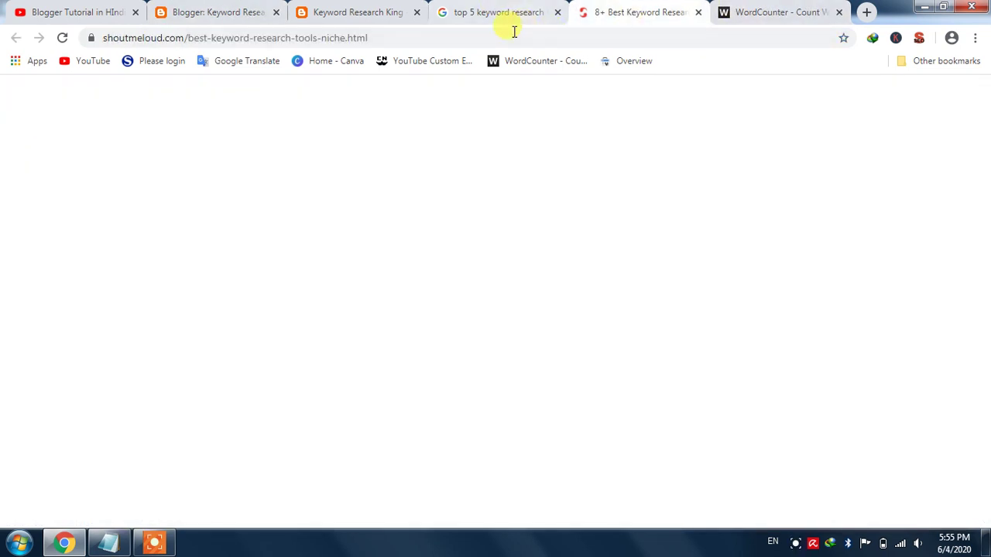
click(516, 31)
text(blogg)
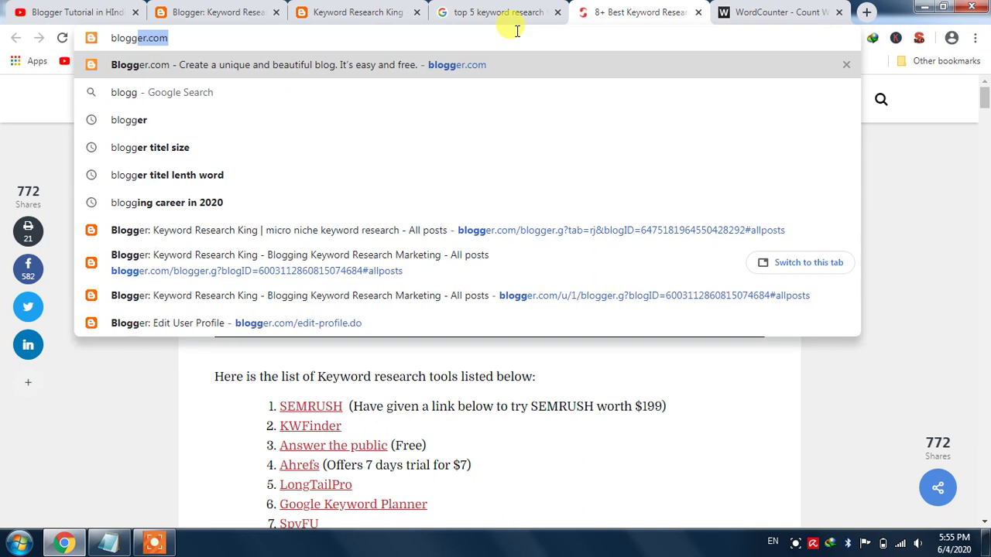
key(Return)
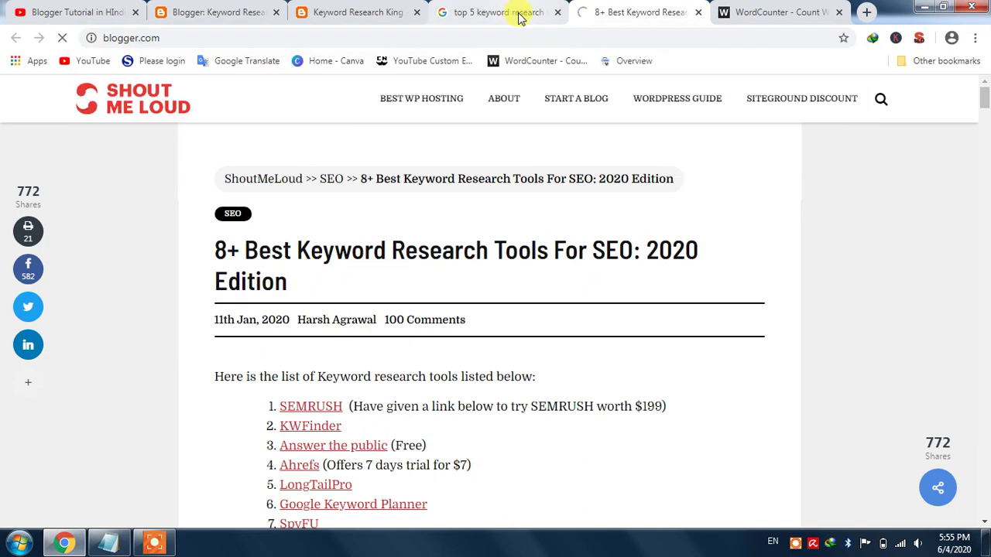
click(361, 14)
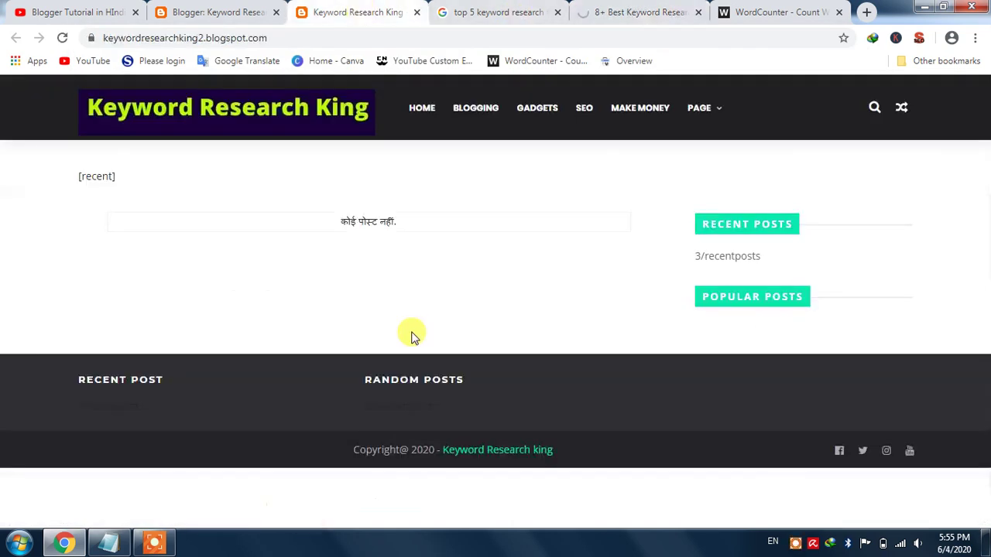
click(621, 11)
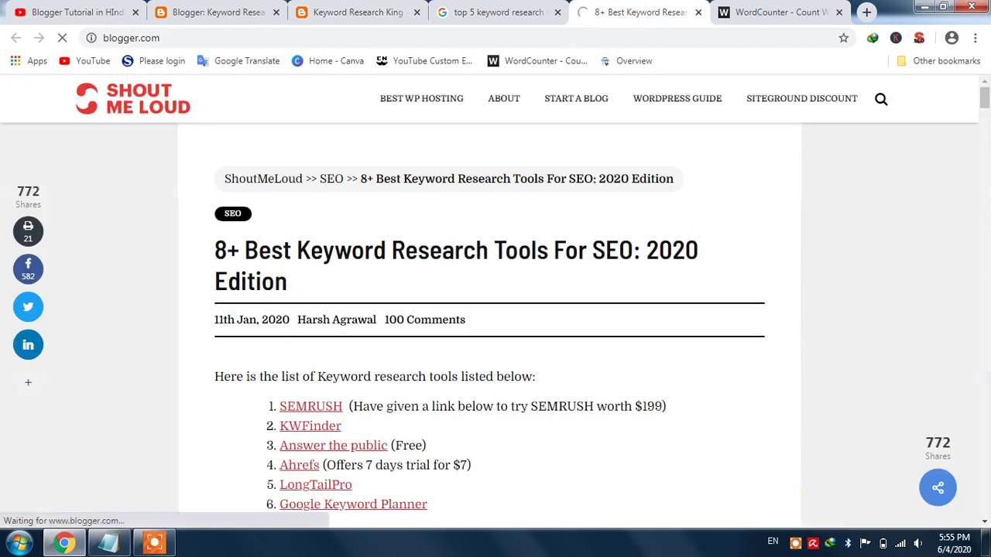
mouse_move(615, 87)
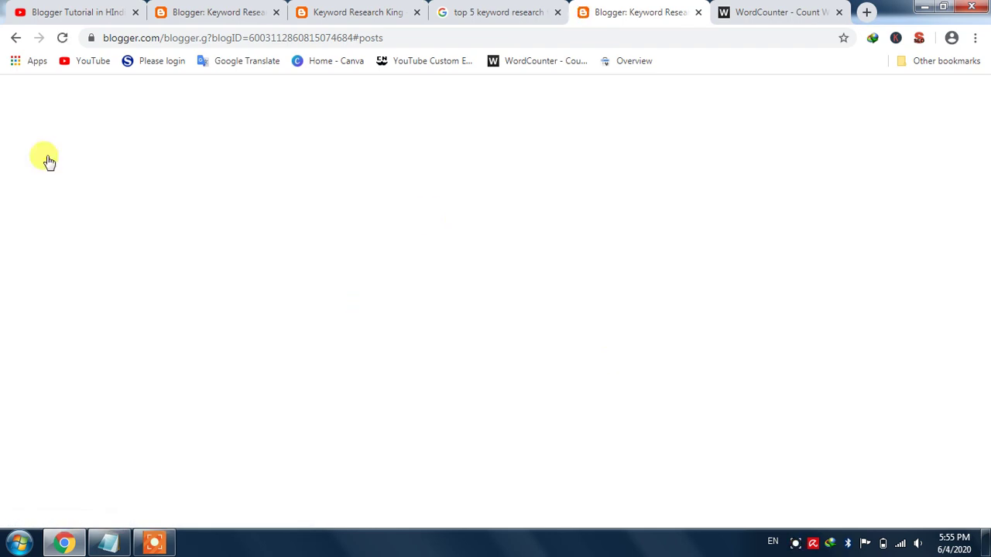
Return to the post editor and turn off the default option in the post's custom robots tags.
click(230, 7)
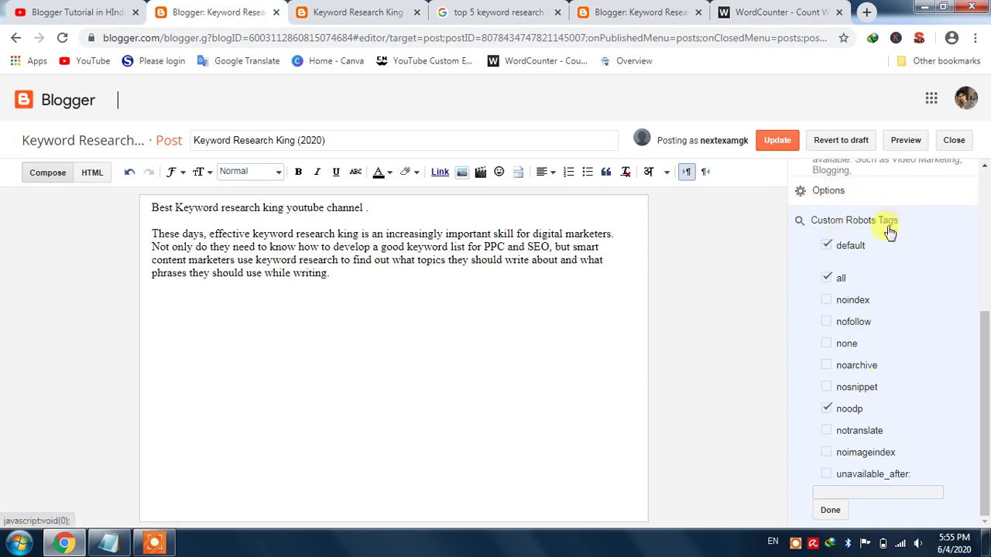
click(826, 245)
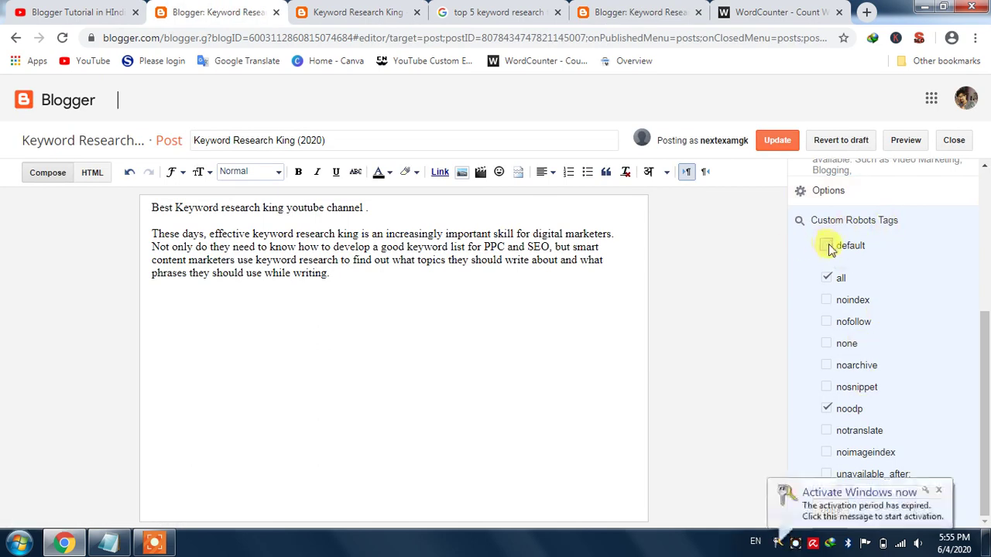
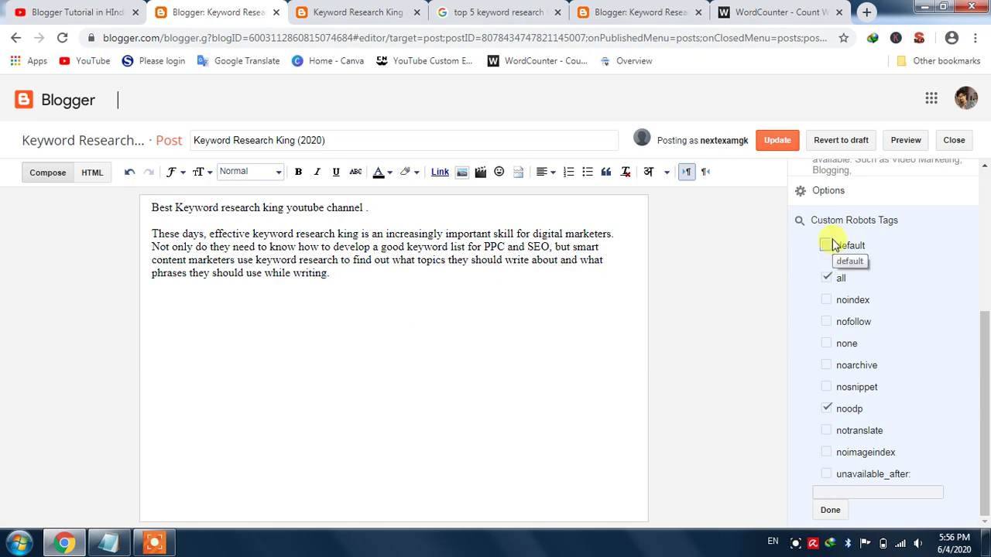
Open the blog's search preferences in the separate Blogger dashboard, dismissing the offer to try the new Blogger.
click(643, 12)
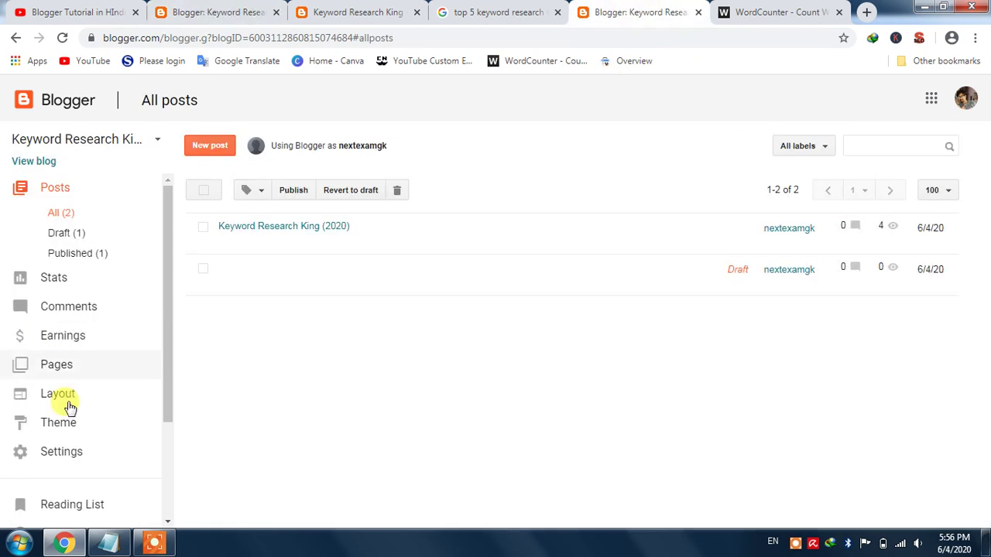
click(56, 451)
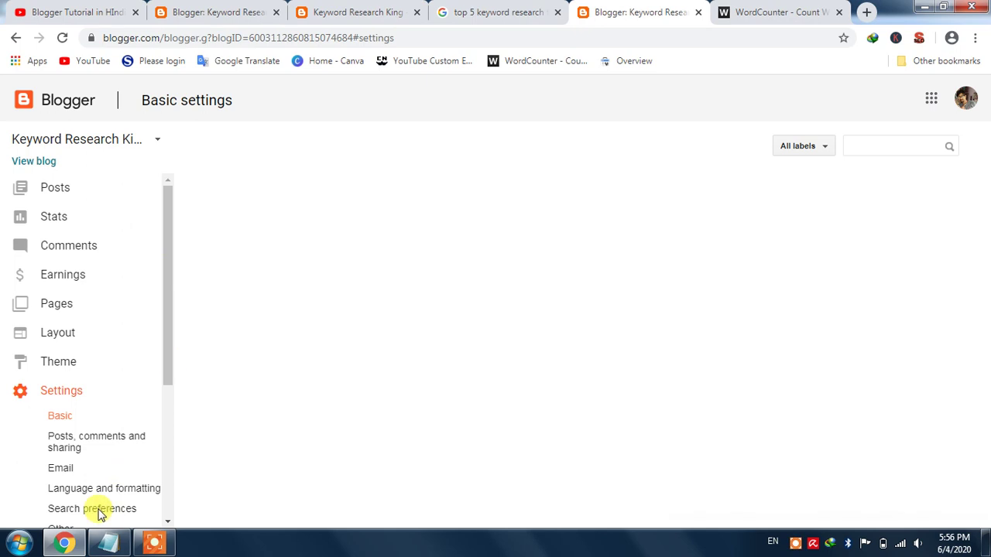
scroll(98, 514, down, 3)
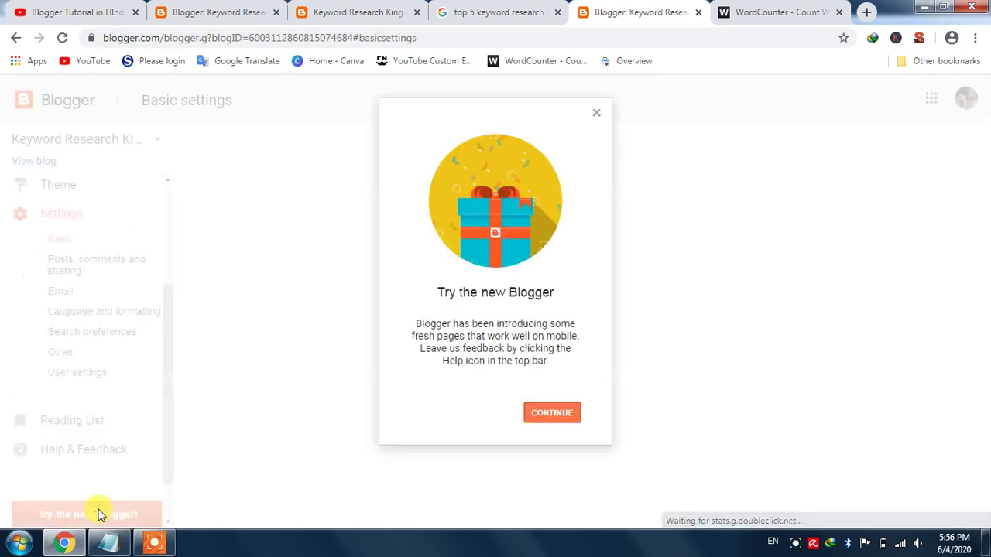
click(598, 113)
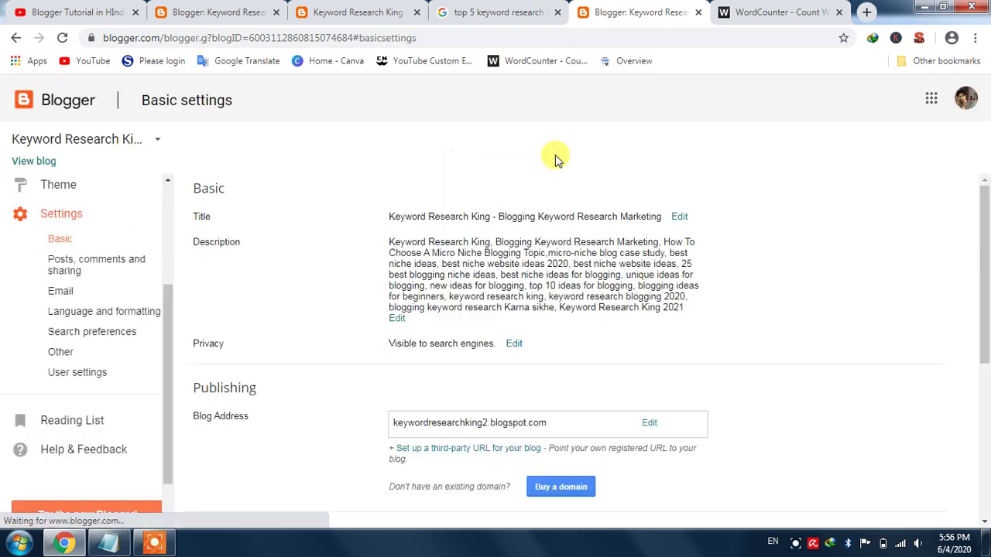
click(78, 333)
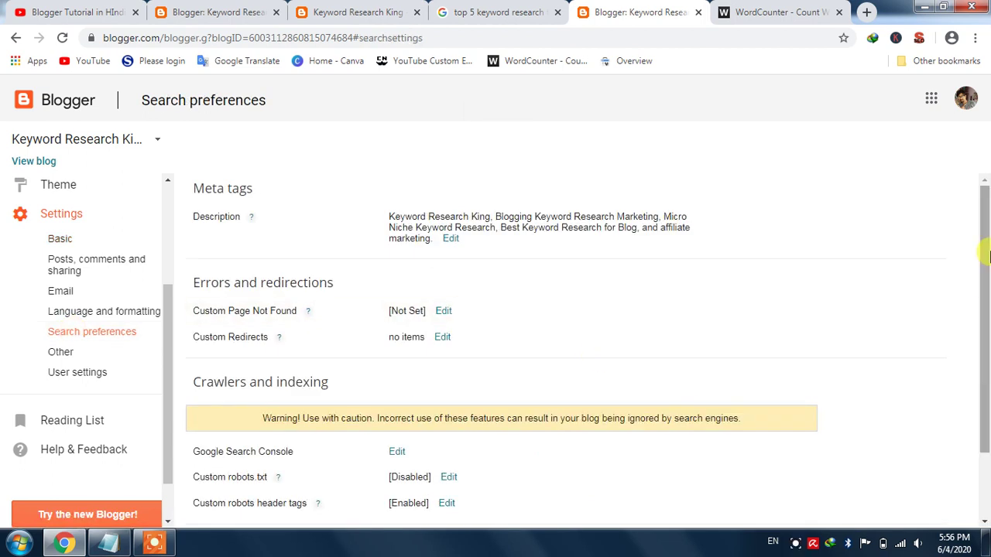
scroll(243, 449, down, 2)
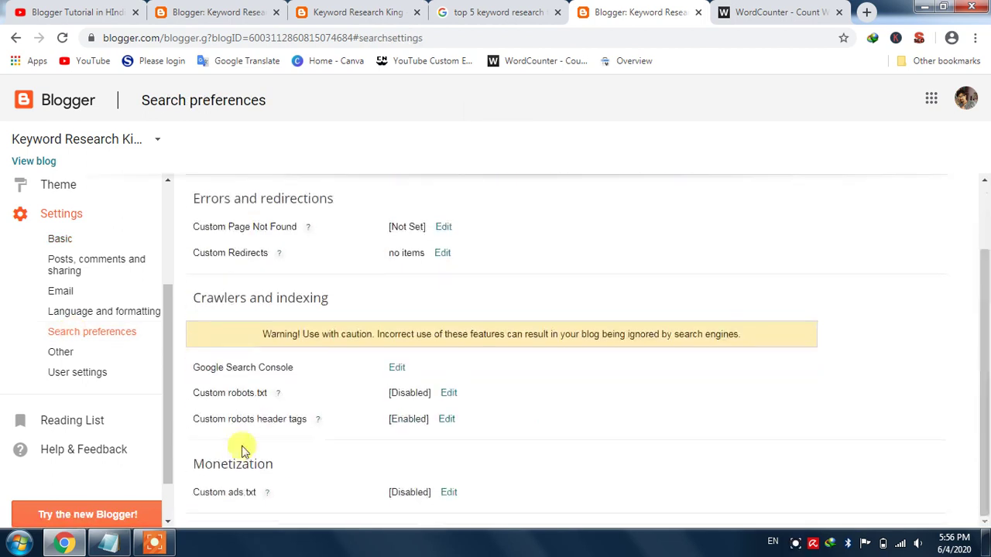
Examine the blog's custom robots header tags for the home page, archive and search pages, and posts, and close them without saving.
click(446, 419)
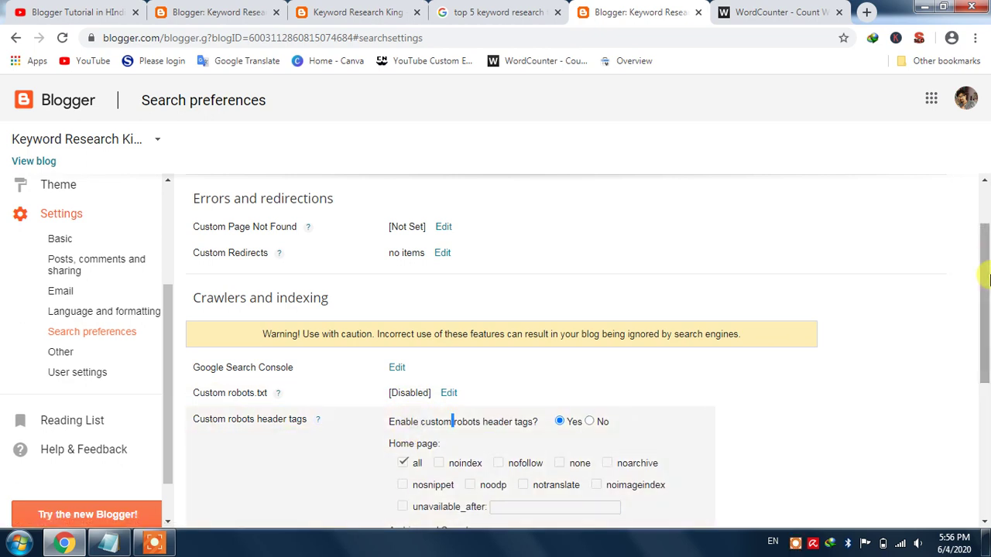
drag(987, 279, 984, 343)
click(447, 325)
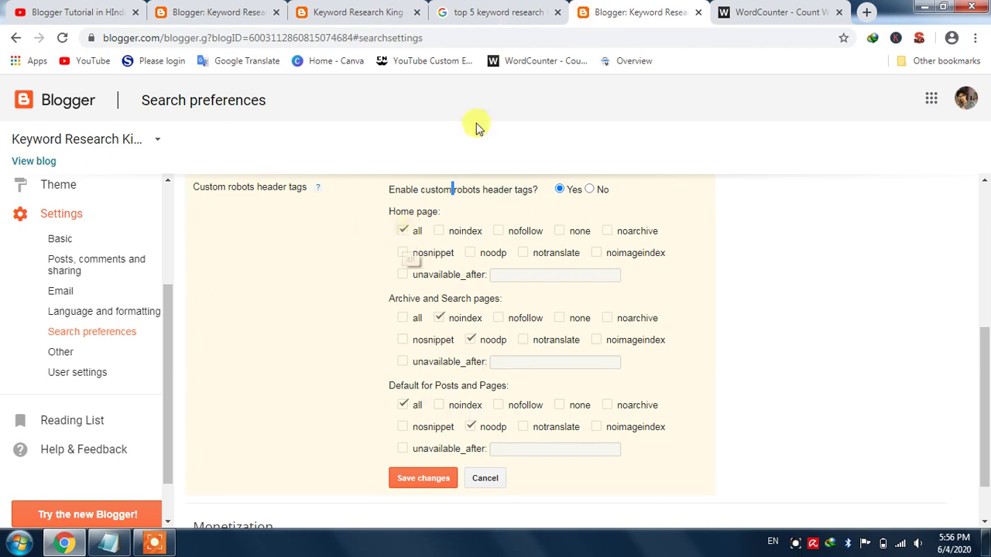
click(317, 12)
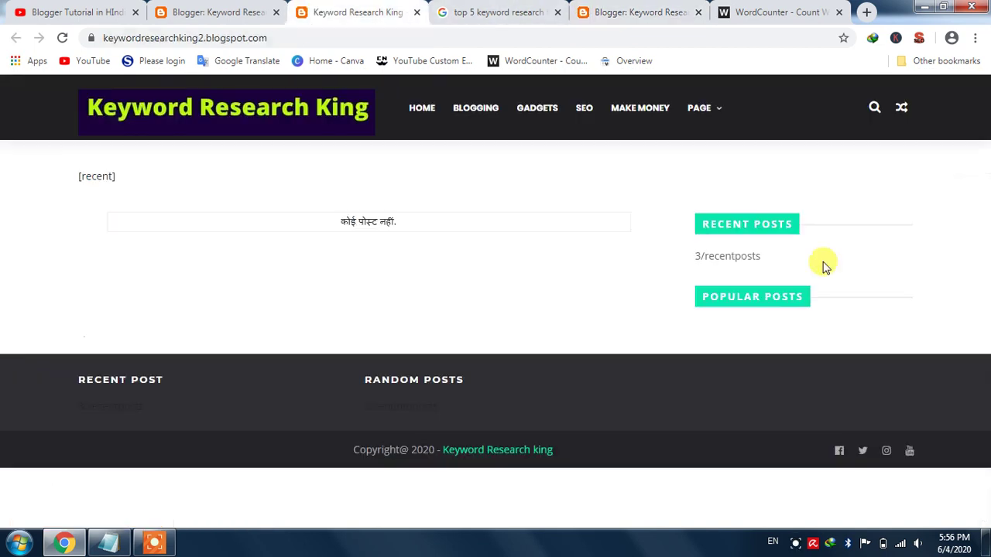
click(230, 17)
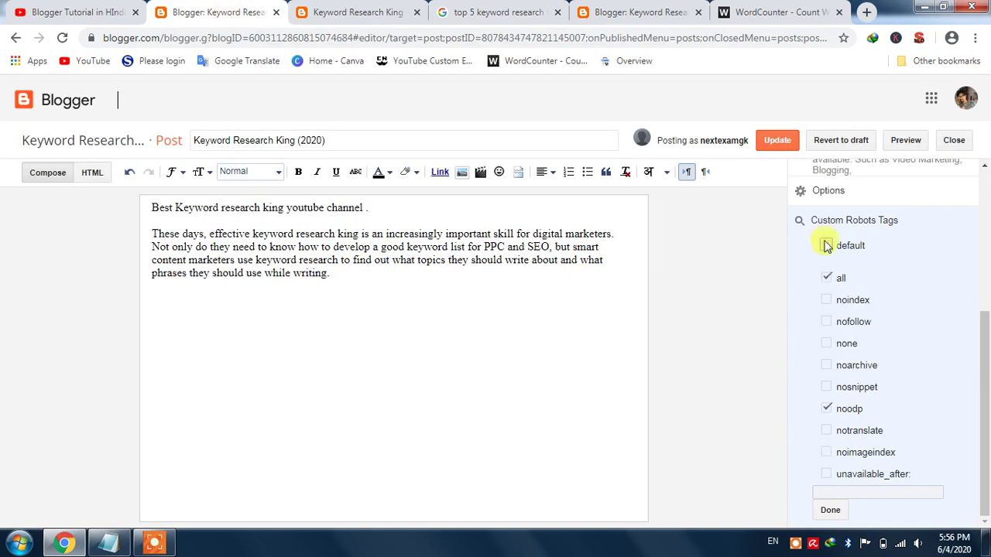
click(640, 11)
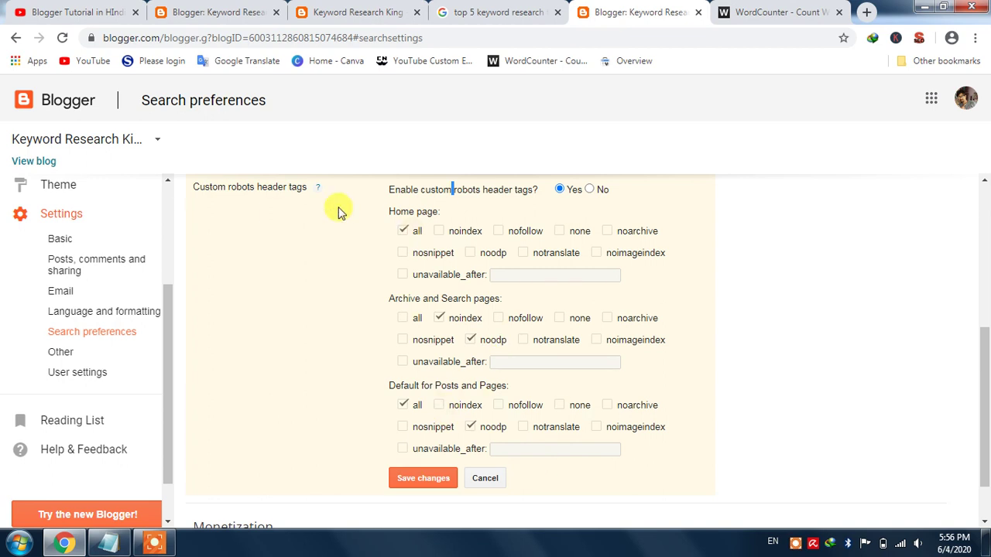
click(484, 479)
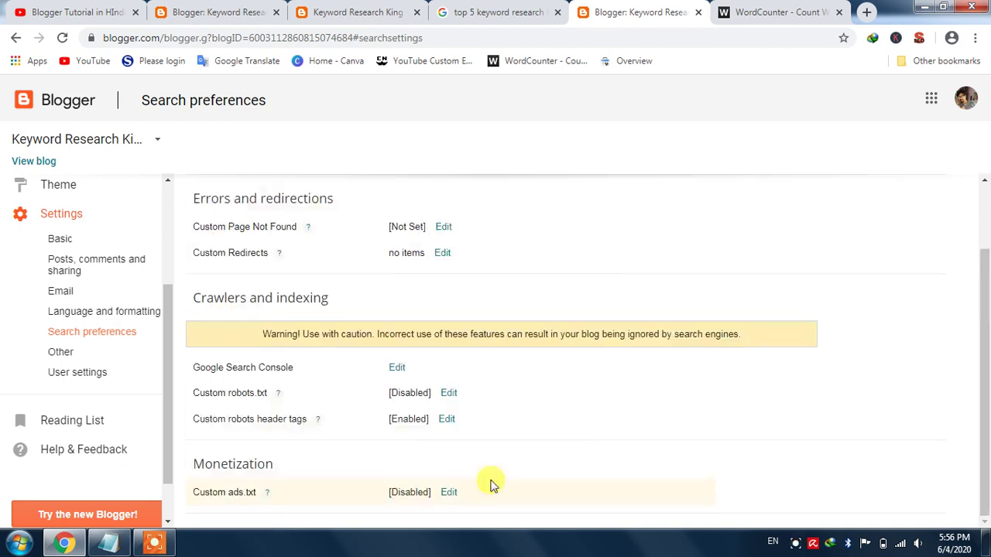
Return to the post editor and apply the custom robots tags all and noodp to the post.
click(177, 9)
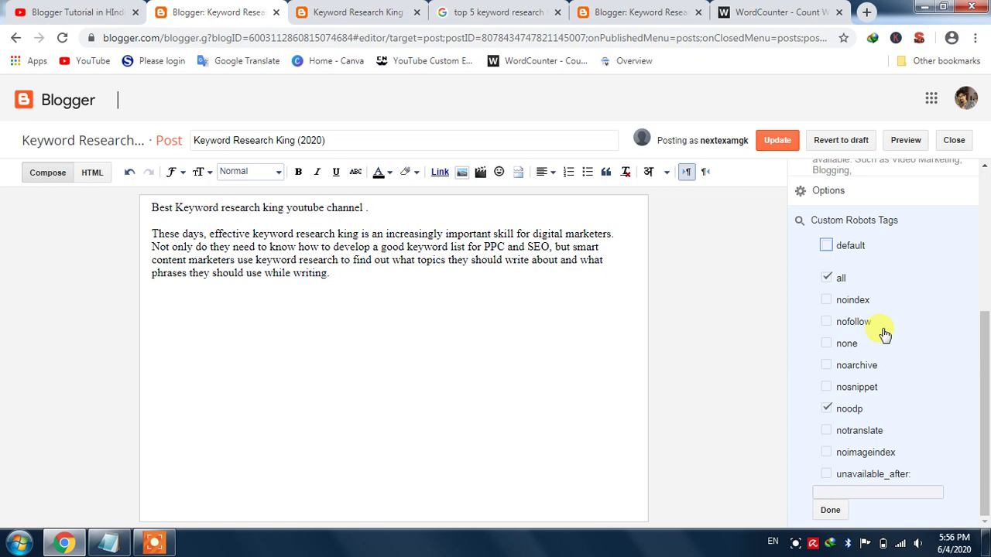
click(832, 511)
click(831, 511)
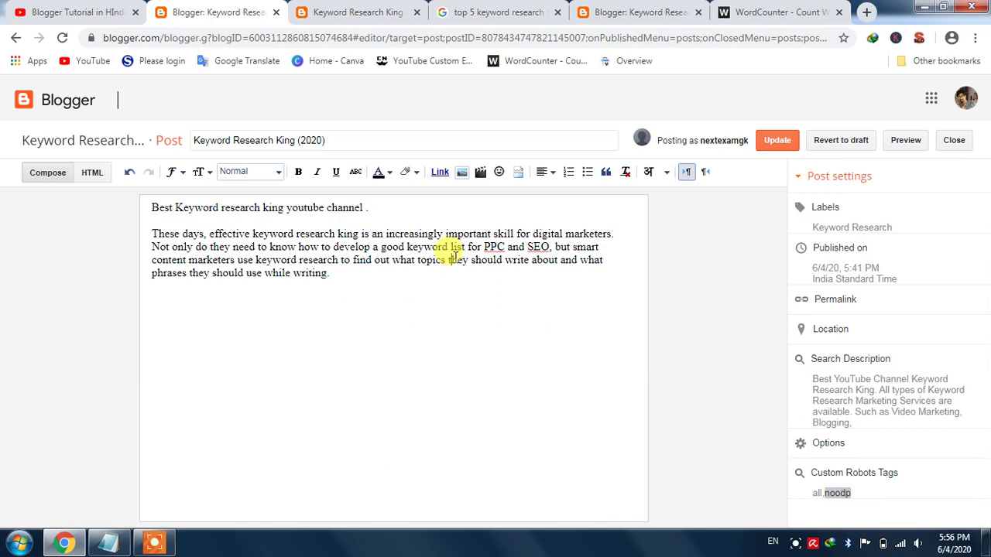
Set the post's publishing date to Automatic.
click(840, 249)
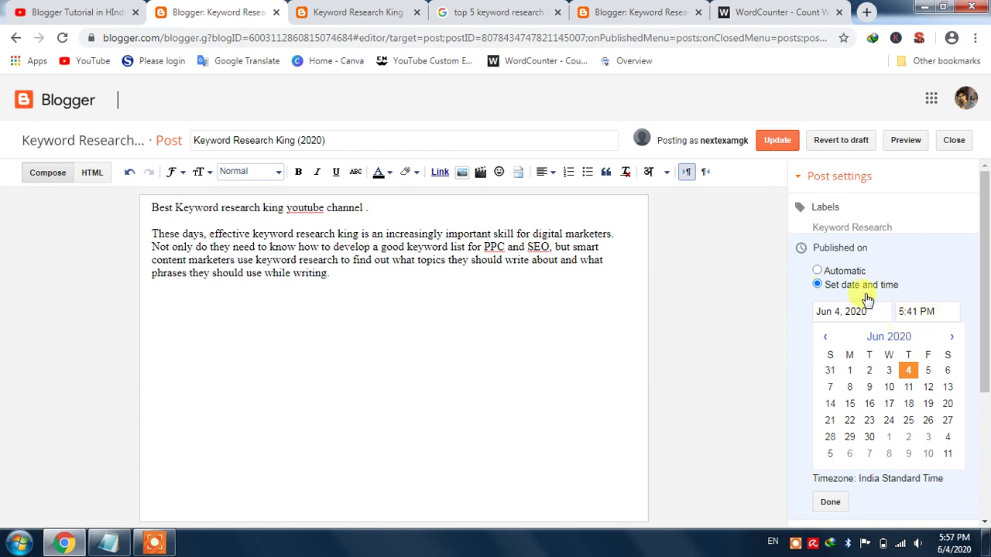
click(814, 273)
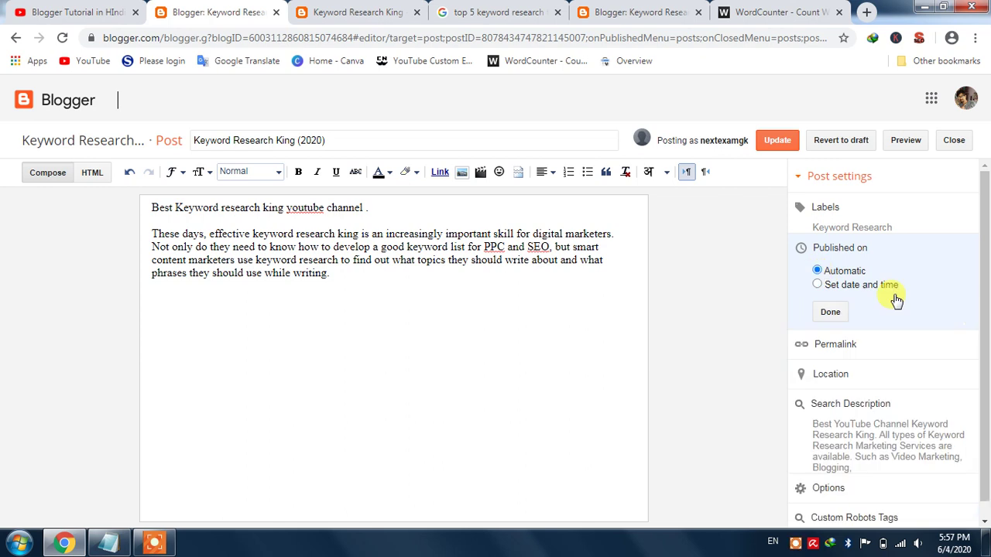
click(827, 303)
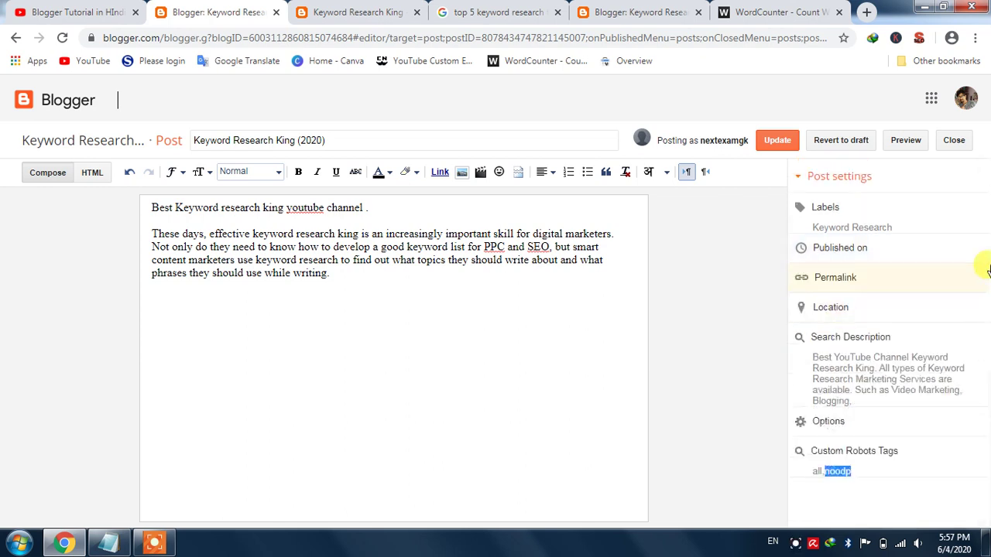
Update the post with its new settings and view the published "Keyword Research King (2020)" post on the blog.
click(775, 144)
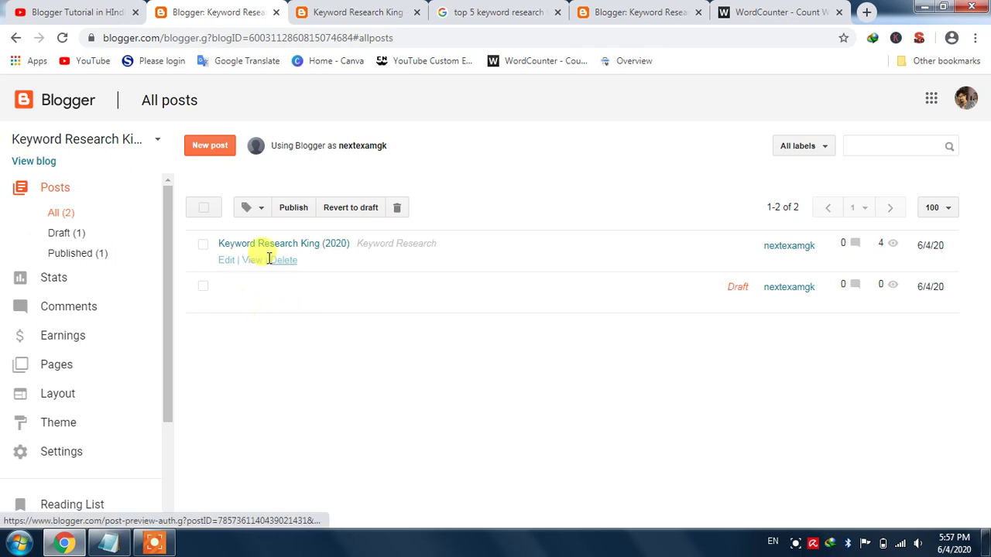
click(257, 266)
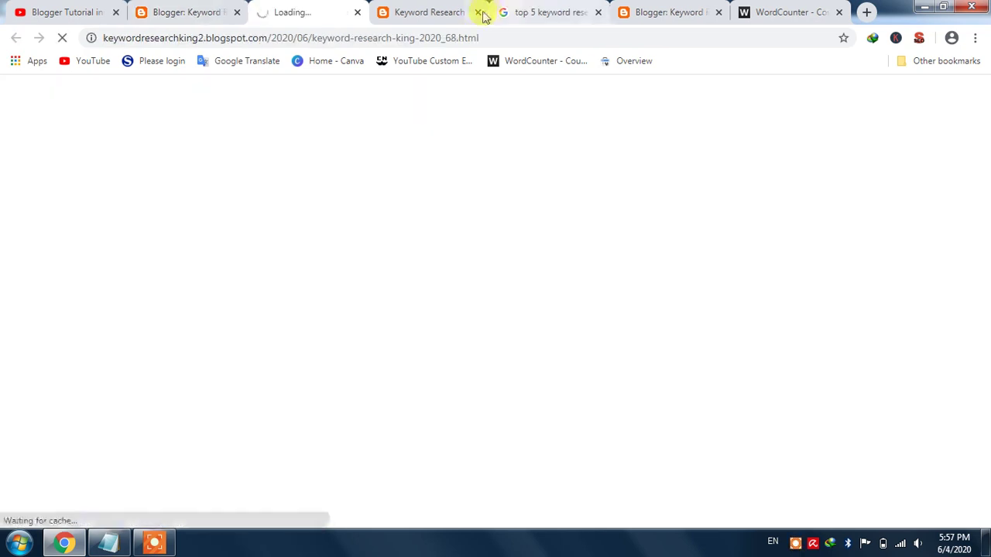
Close the old post tab and open the page source of the published "Keyword Research King (2020)" post.
click(480, 13)
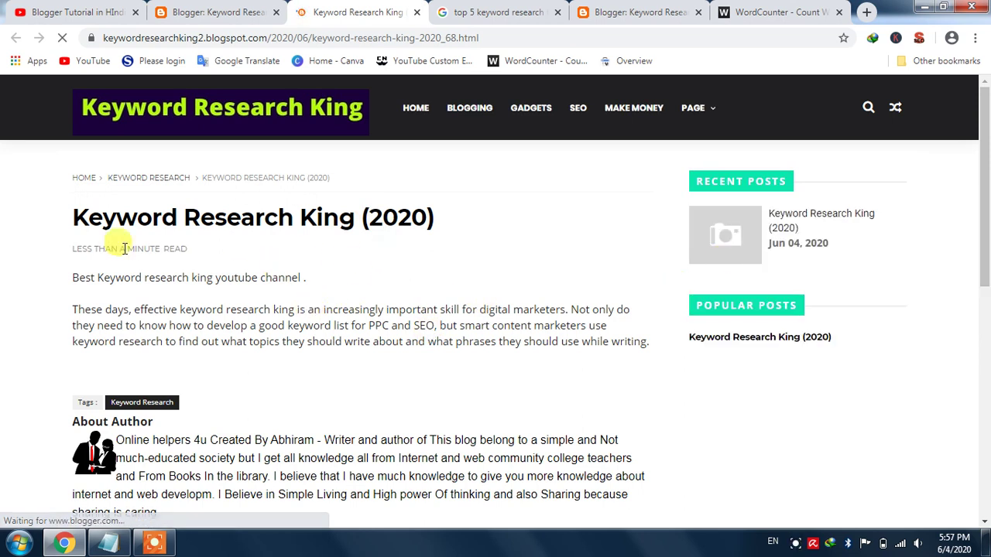
right_click(415, 283)
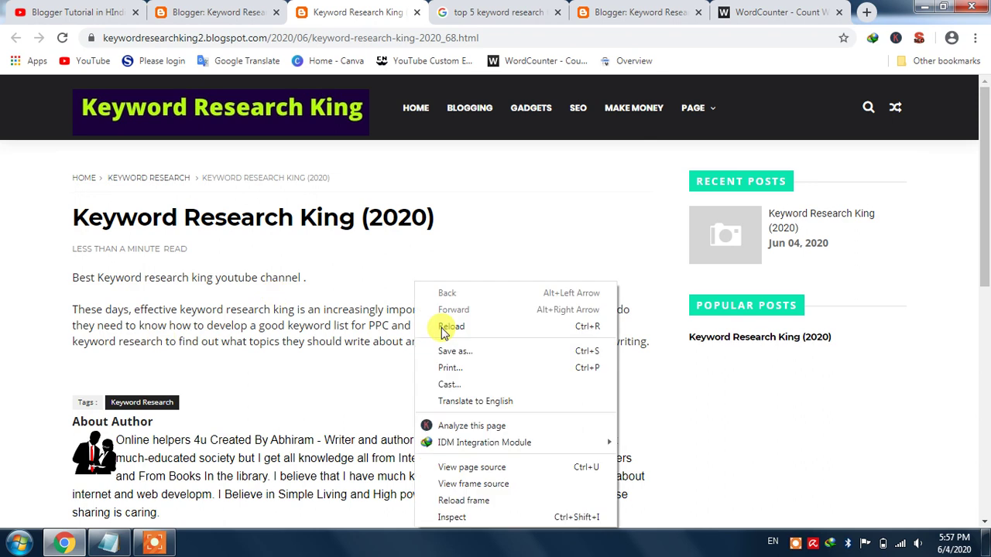
click(478, 469)
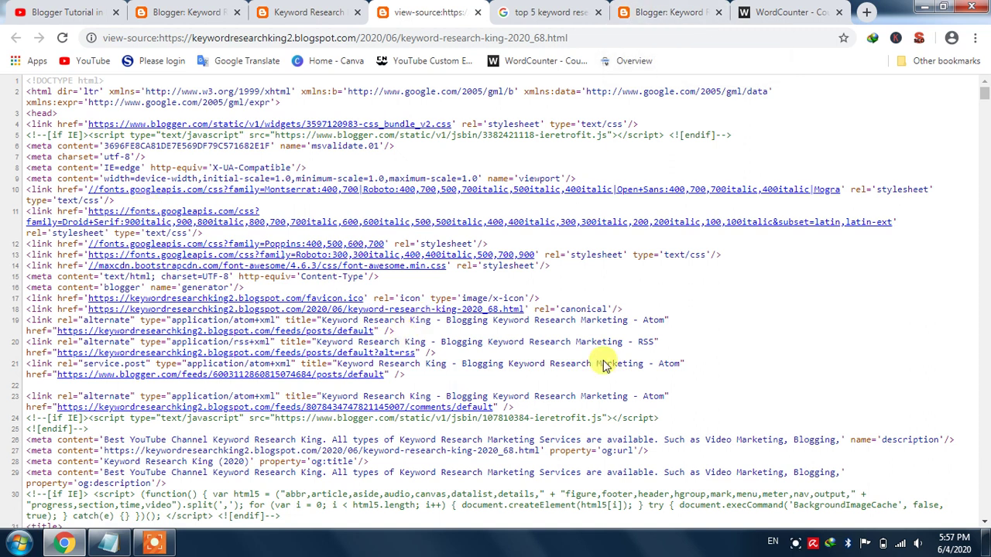
Search the post's page source for "description" and examine the description and keywords meta tags.
key(ctrl+f)
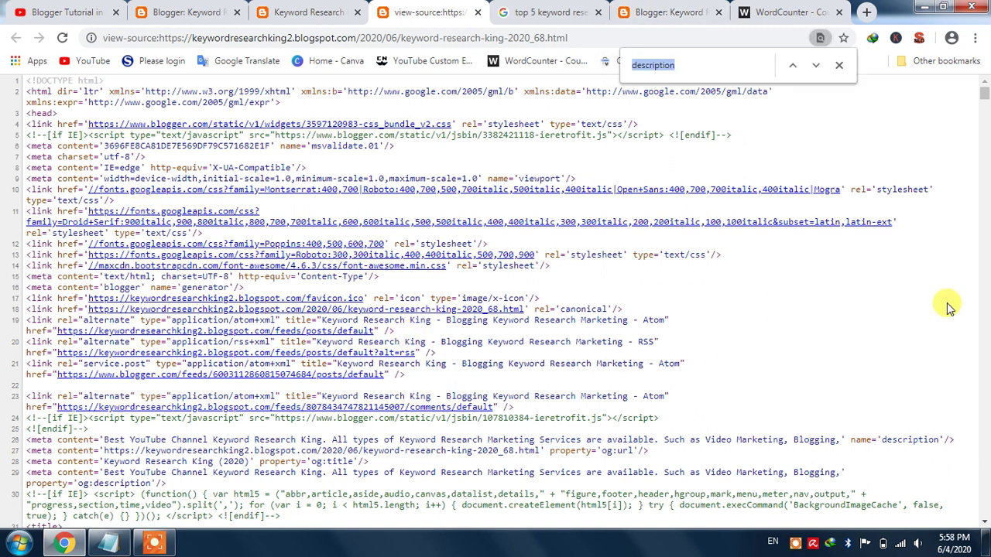
text(meta)
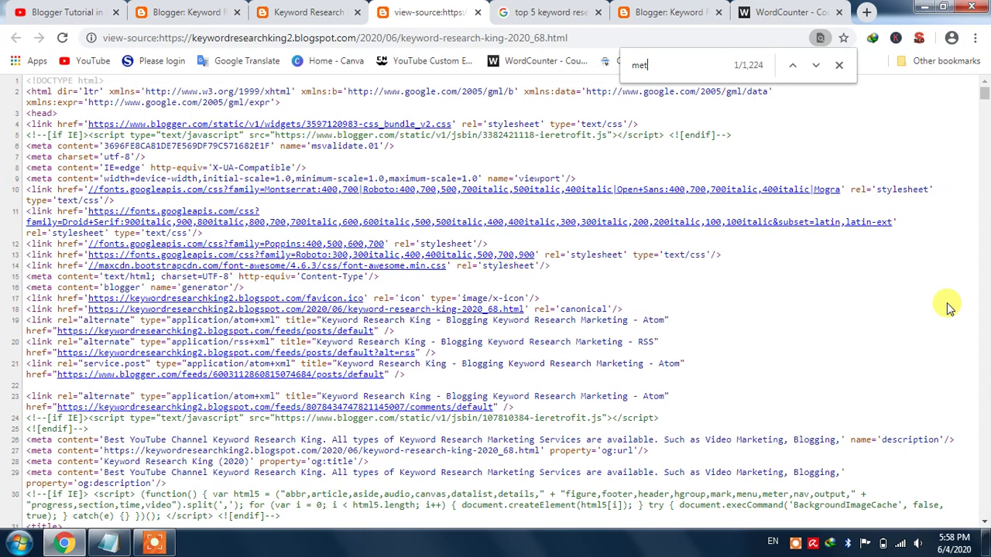
key(BackSpace)
key(BackSpace)
key(BackSpace)
text(desc)
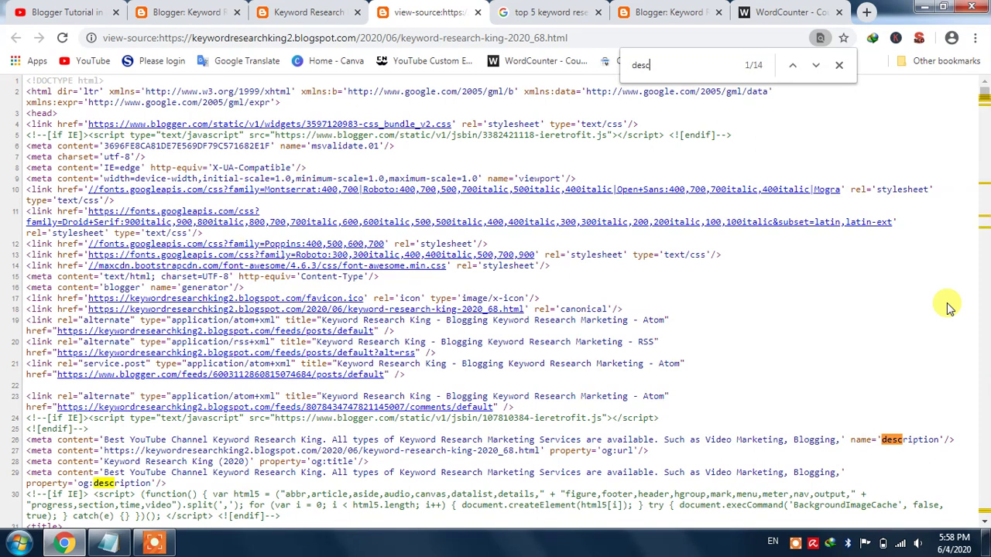
text(ripti)
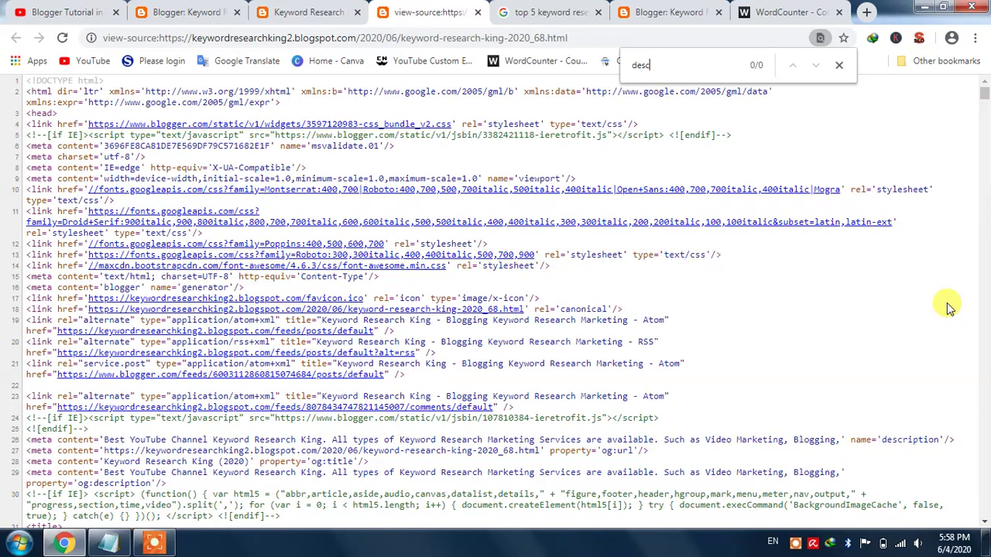
text(on)
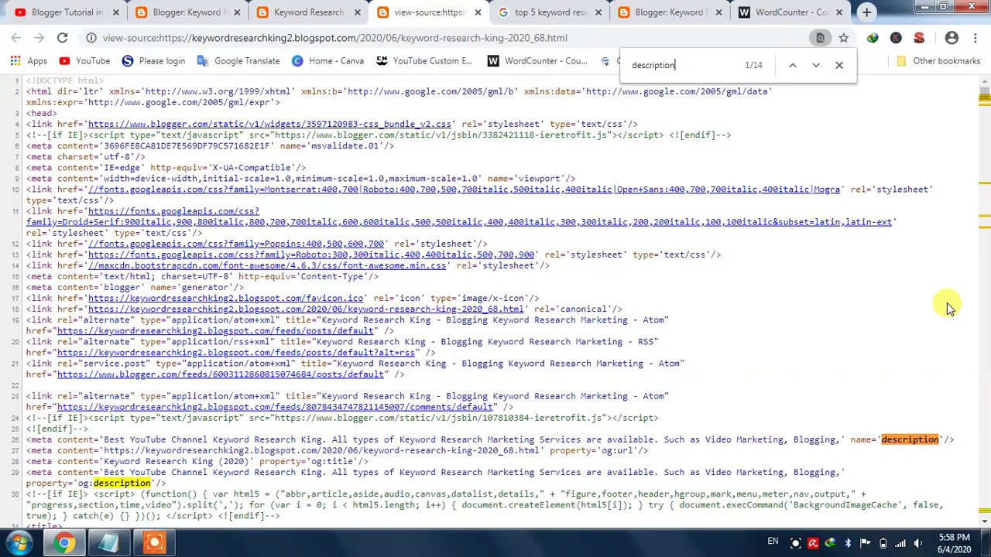
key(Return)
key(Return)
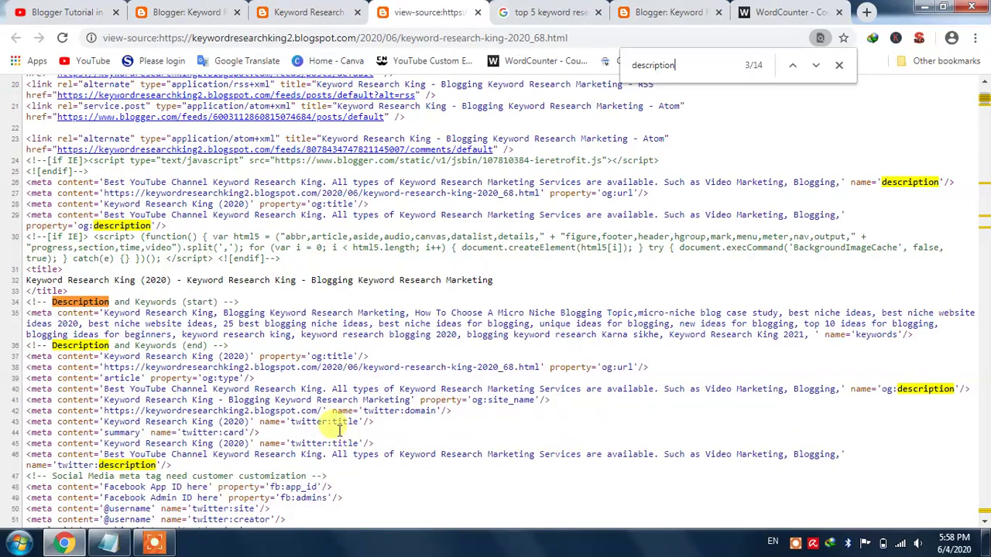
drag(103, 312, 288, 336)
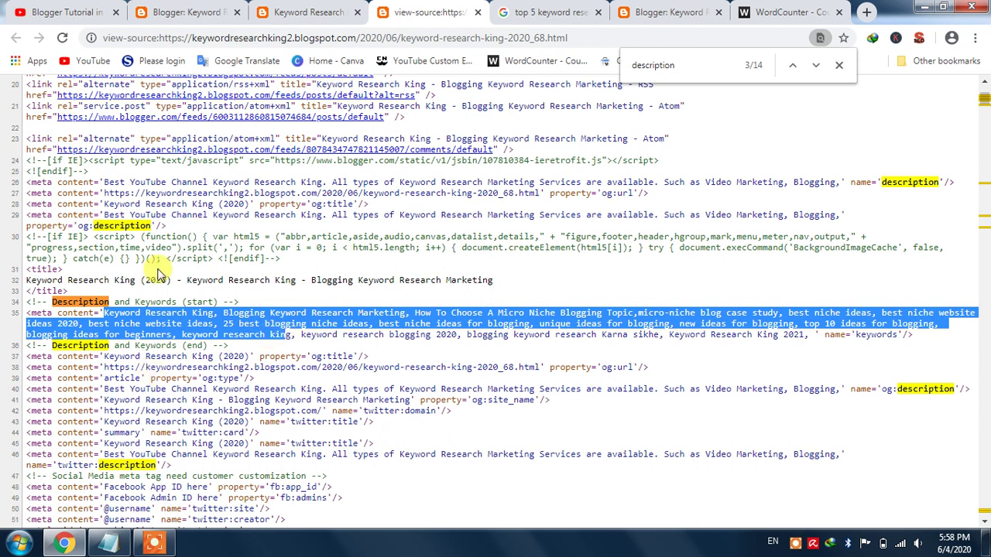
click(642, 332)
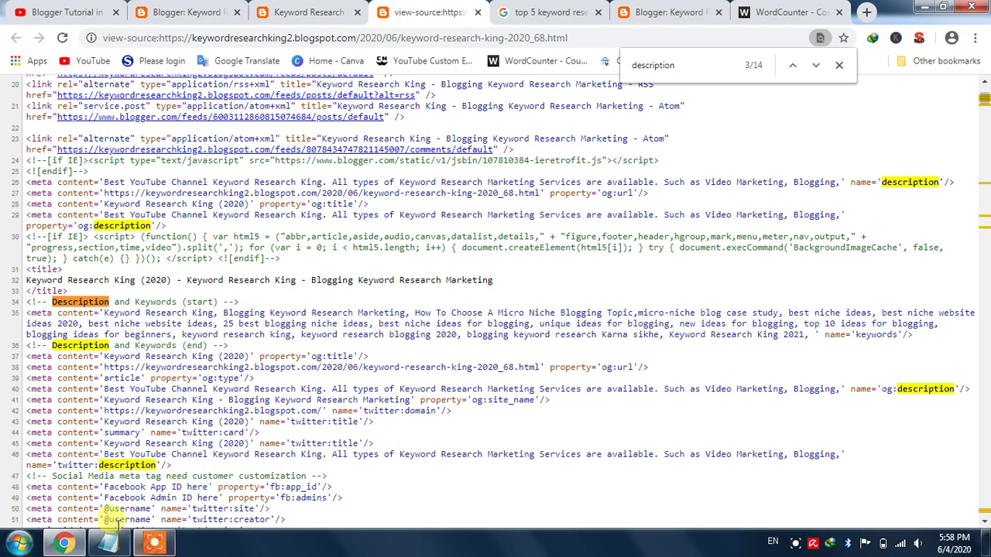
Take the search description text from Notepad, search for it in the post's page source, and examine the surrounding meta tags.
click(108, 543)
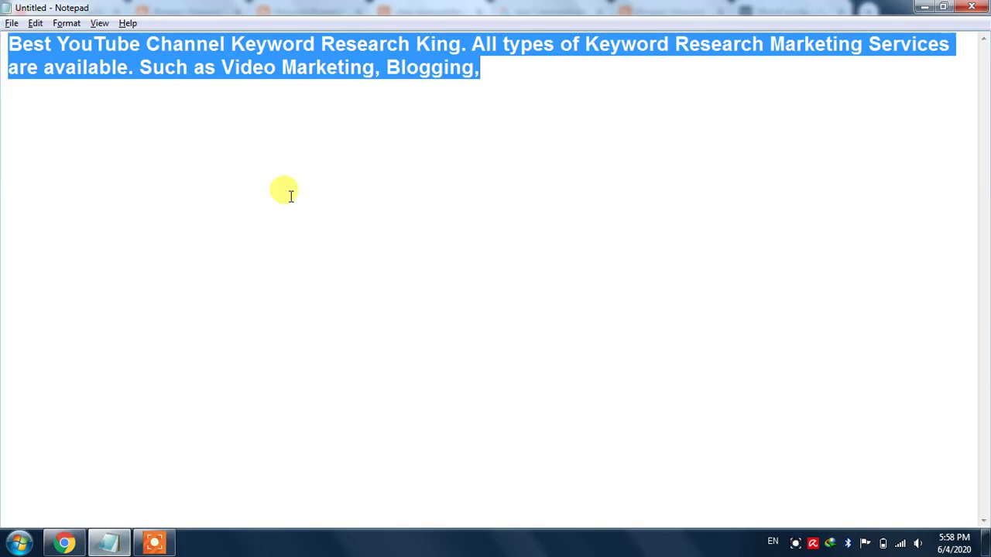
key(alt+Tab)
key(ctrl+a)
text(Best YouTube Channel Keyword Research King. All types of Keyword Research Marketing Services are available. Such as Video Marketing, Blogging,)
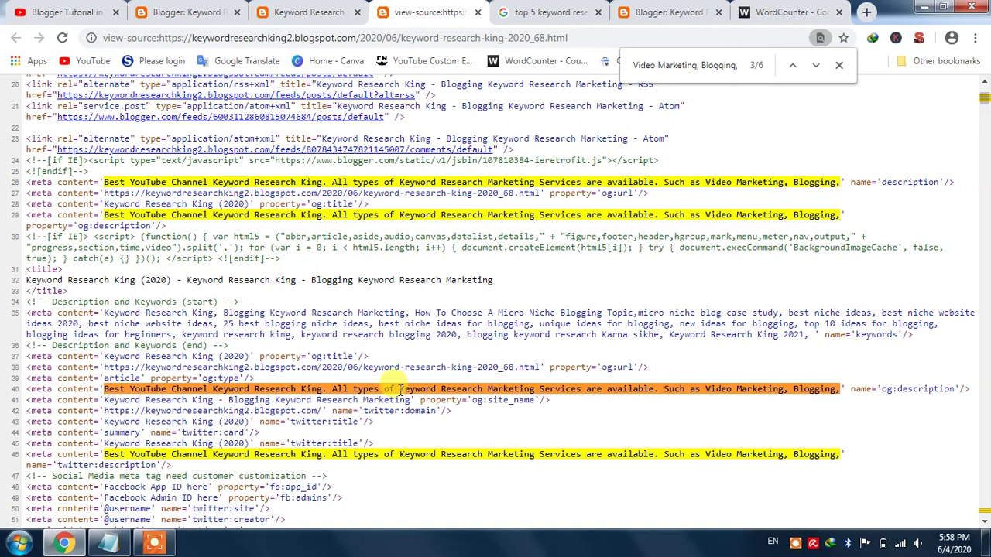
drag(103, 378, 144, 379)
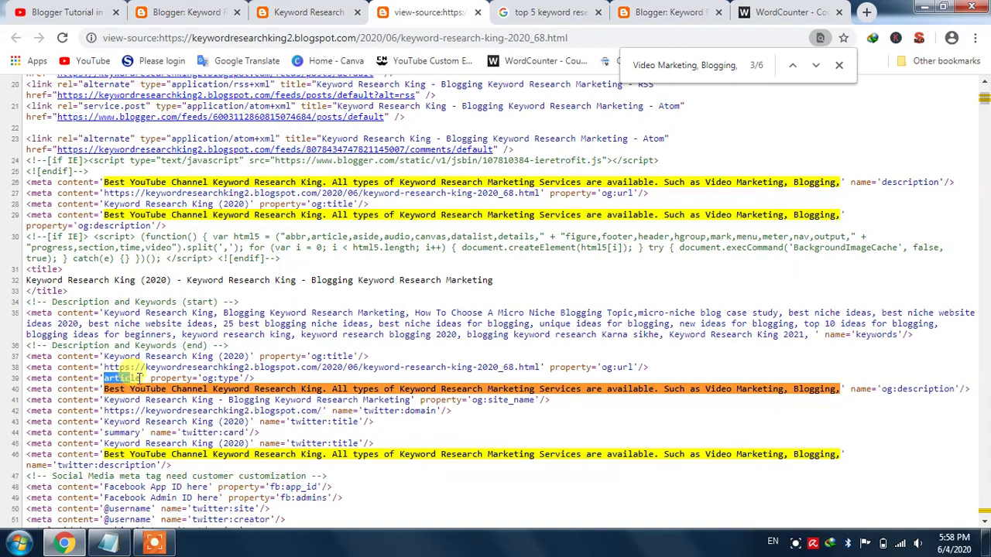
click(56, 205)
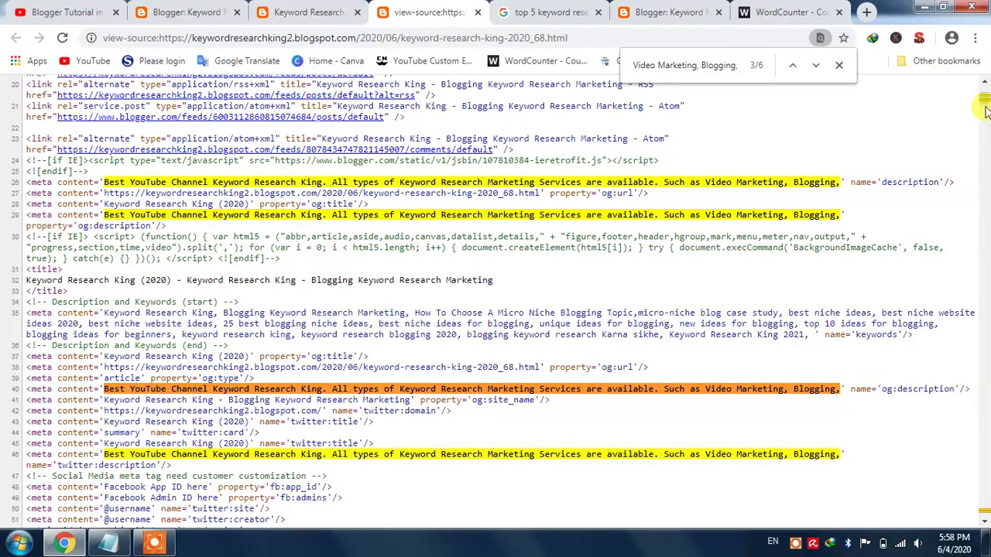
scroll(985, 112, down, 4)
scroll(984, 112, down, 2)
scroll(985, 112, up, 1)
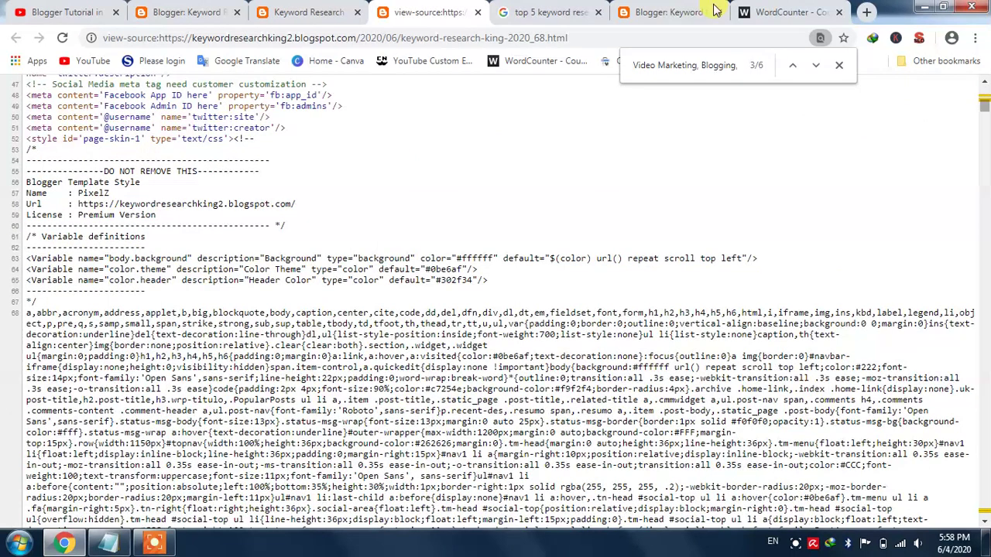
Return to the Google results for "top 5 keyword research tools" and open the ShoutMeLoud "8+ Best Keyword Research Tools" result in a new tab.
click(551, 12)
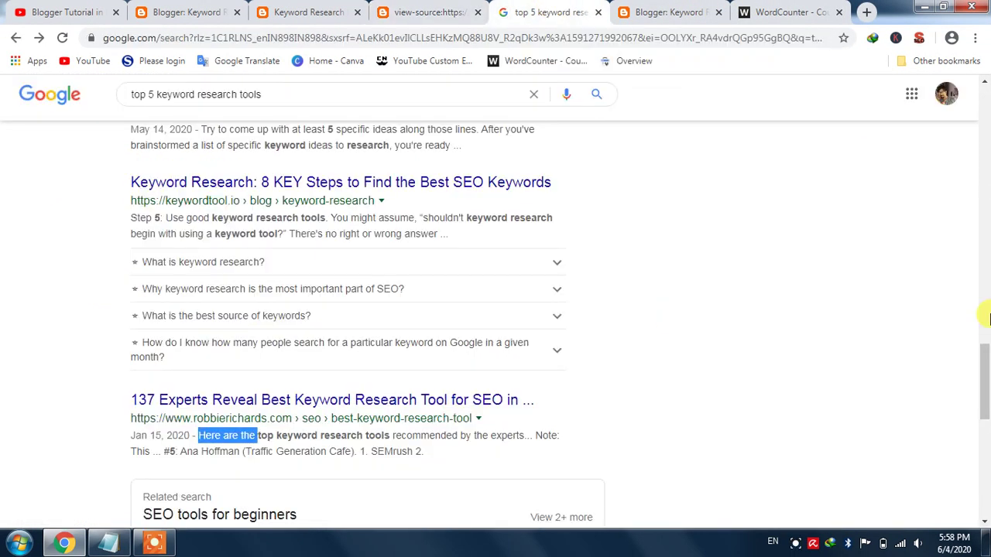
drag(984, 376, 987, 329)
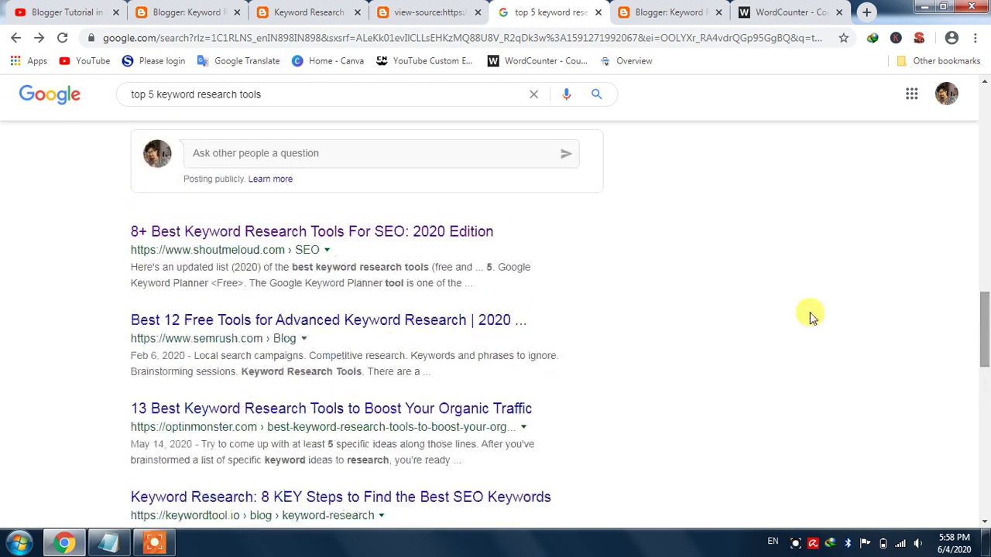
right_click(289, 230)
click(316, 240)
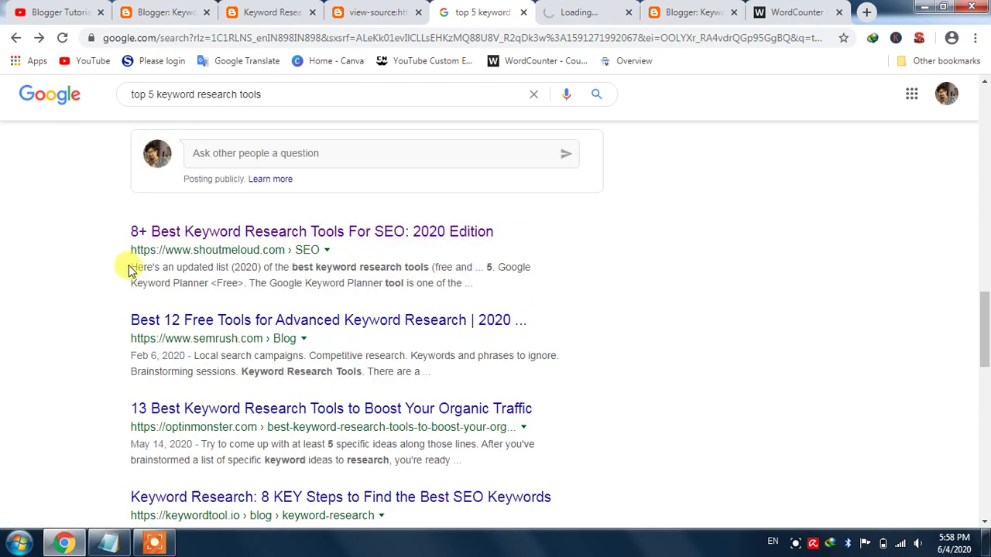
Select the ShoutMeLoud result's snippet text and search for "Here's an updated list (2020)" in the article's page source.
drag(131, 265, 406, 282)
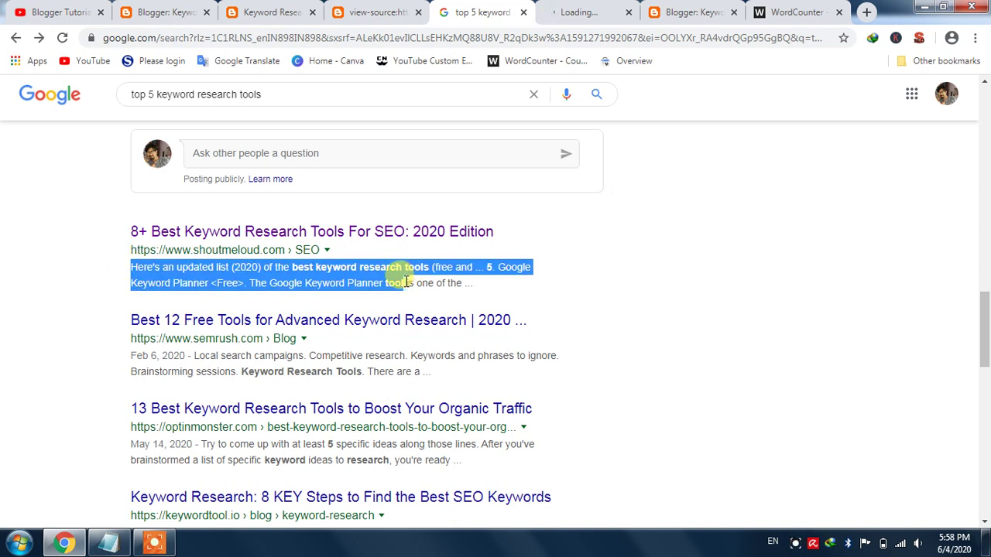
click(600, 13)
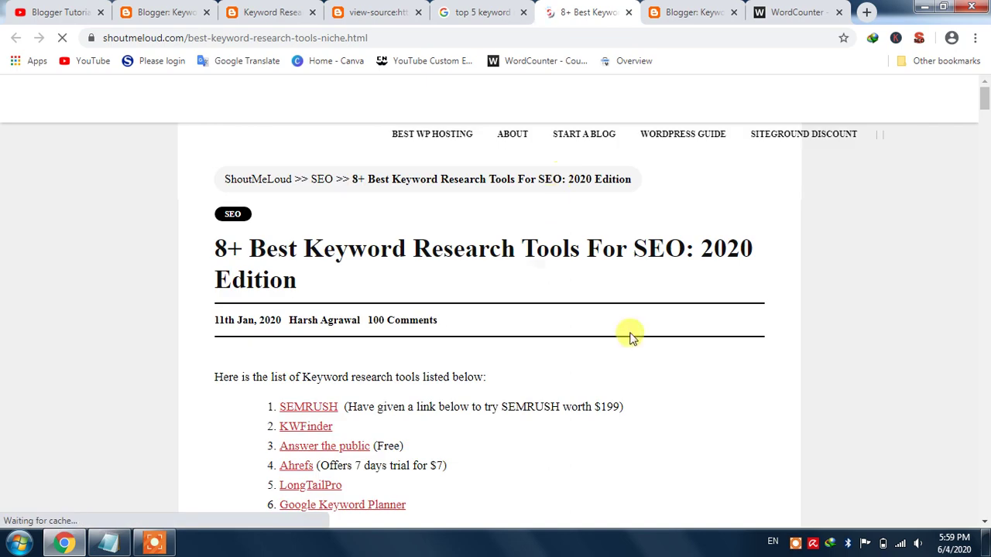
key(ctrl+u)
key(ctrl+f)
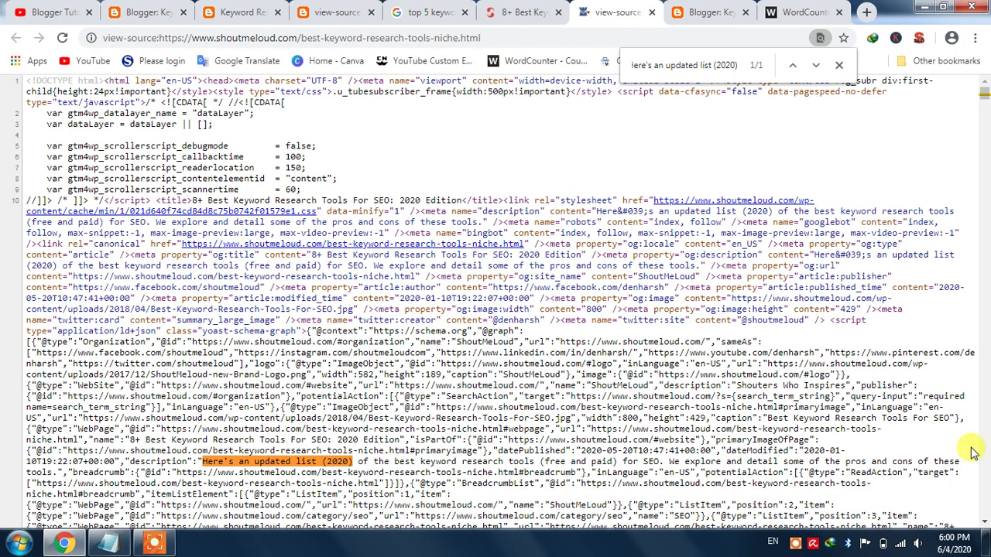
click(155, 544)
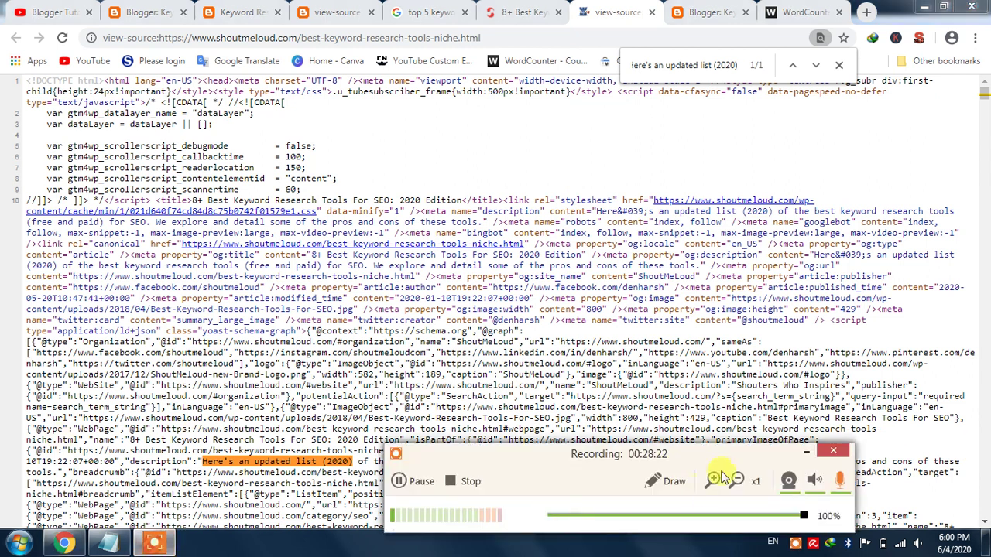
drag(619, 474, 781, 530)
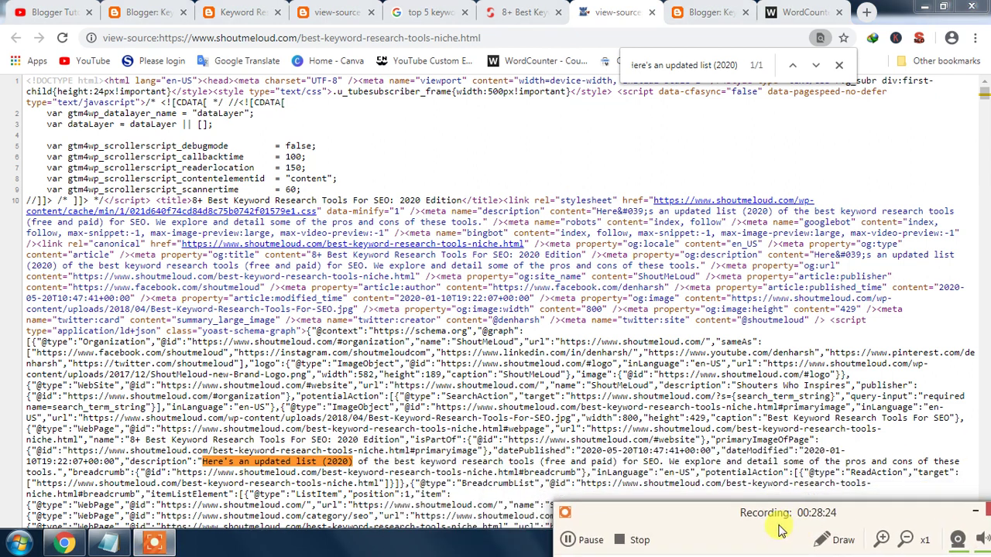
click(402, 547)
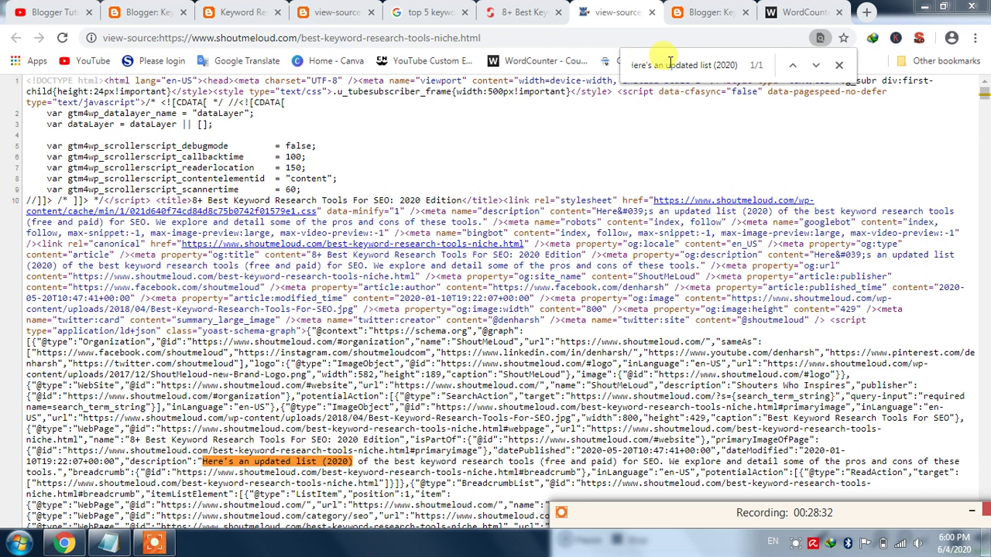
Compare the description in the ShoutMeLoud page source with the article page and its snippet in the Google results.
drag(669, 62, 632, 70)
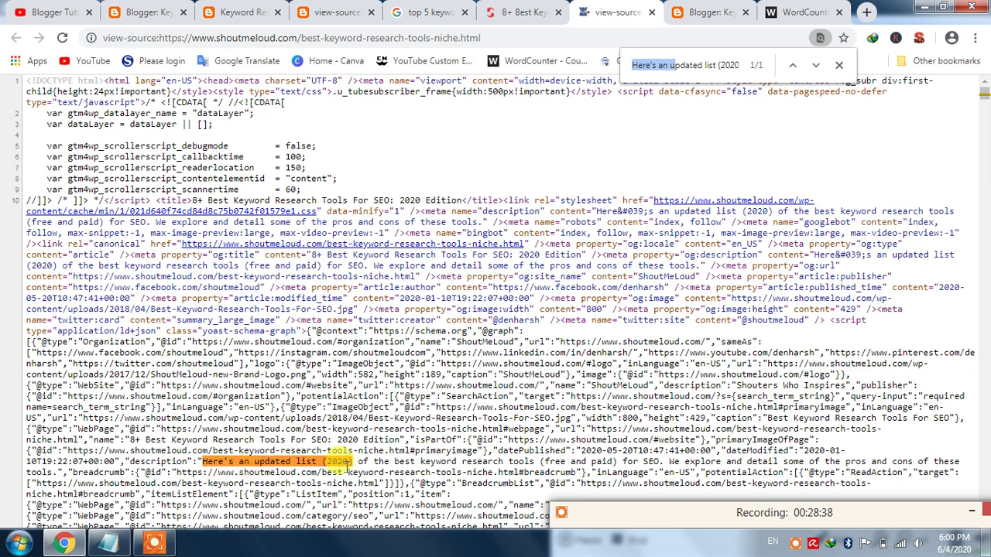
click(520, 12)
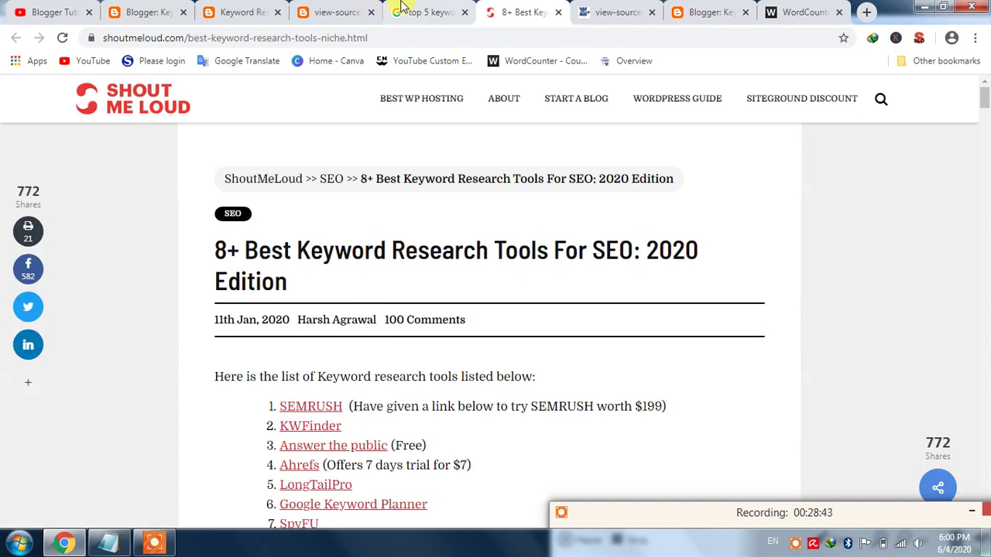
click(402, 9)
click(167, 262)
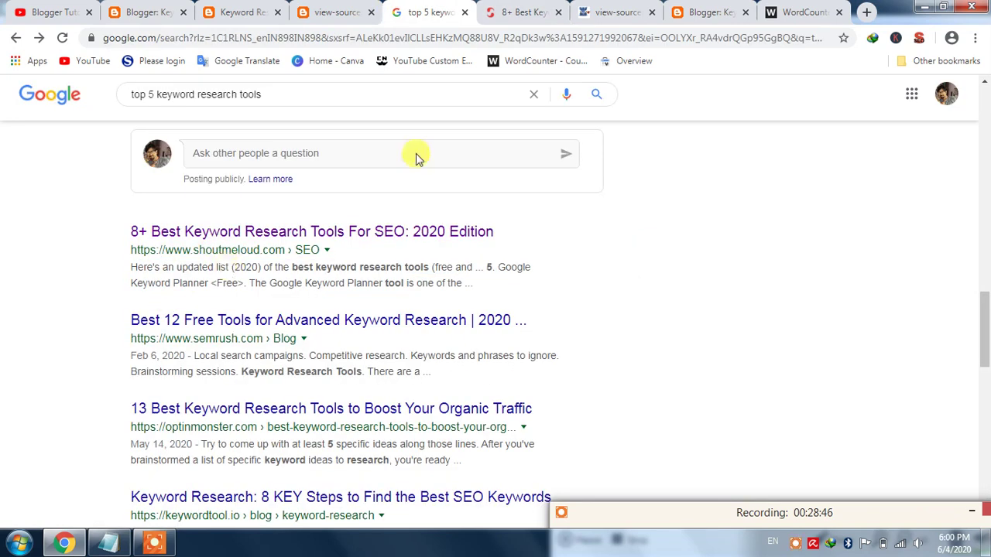
click(616, 12)
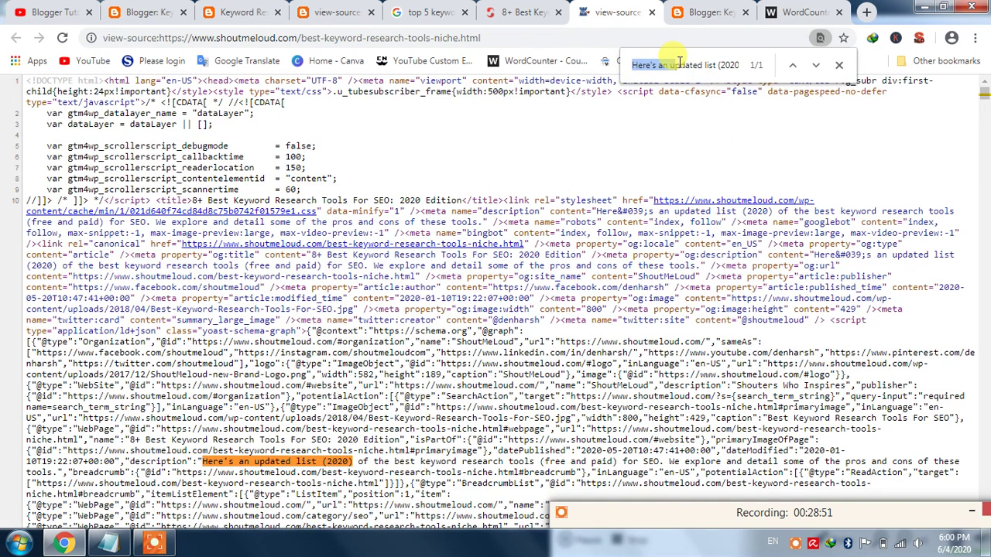
Return to the blog post's page source and examine where the search description occurs, including the og:description tag.
click(334, 8)
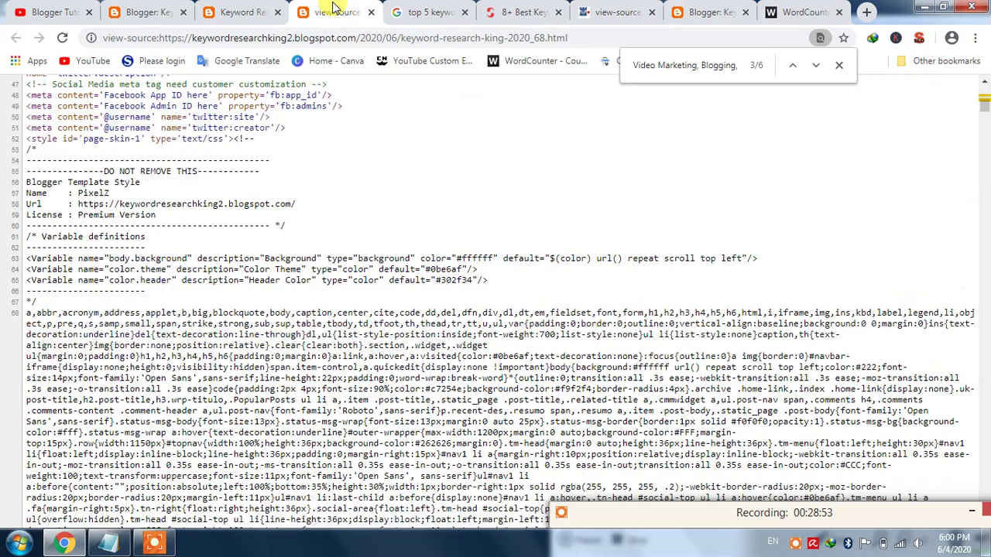
triple_click(694, 71)
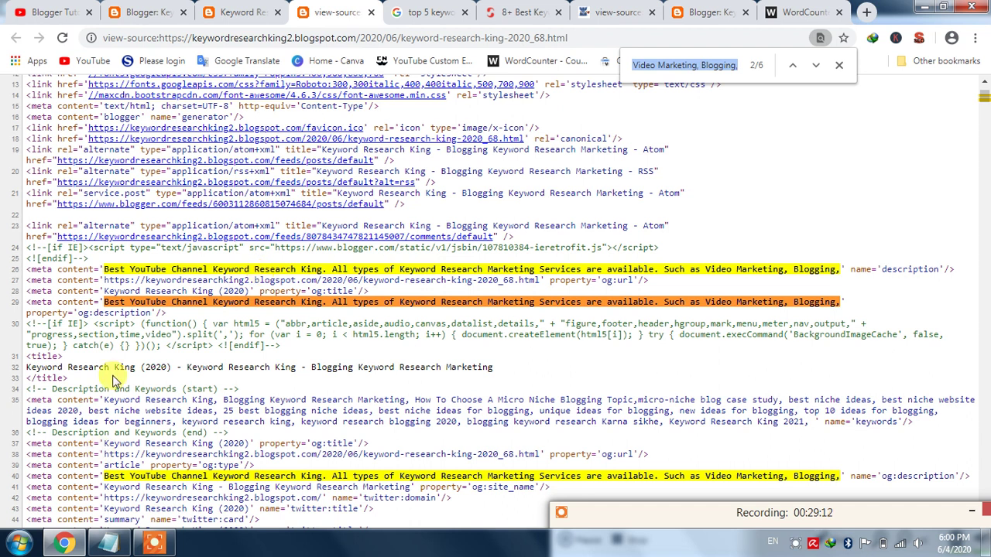
triple_click(155, 301)
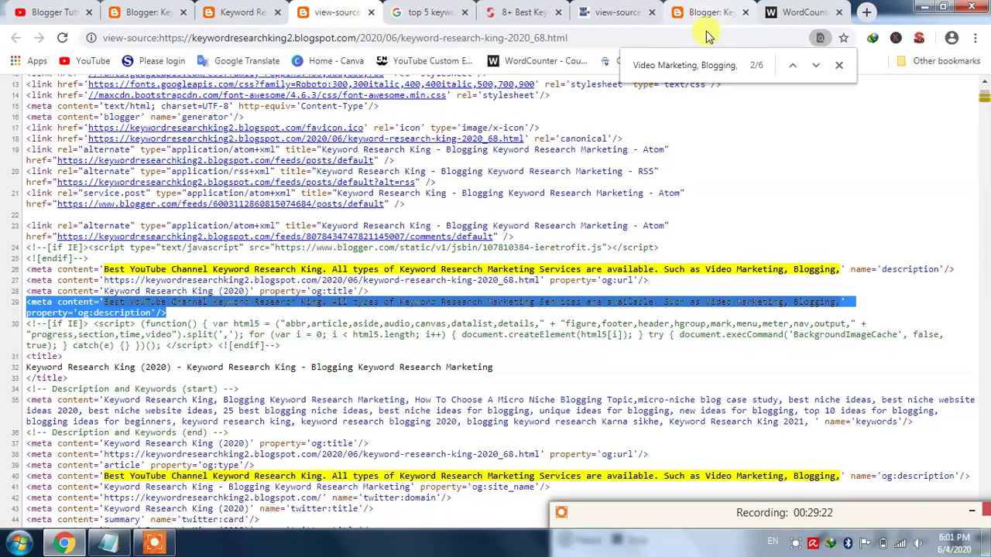
click(723, 64)
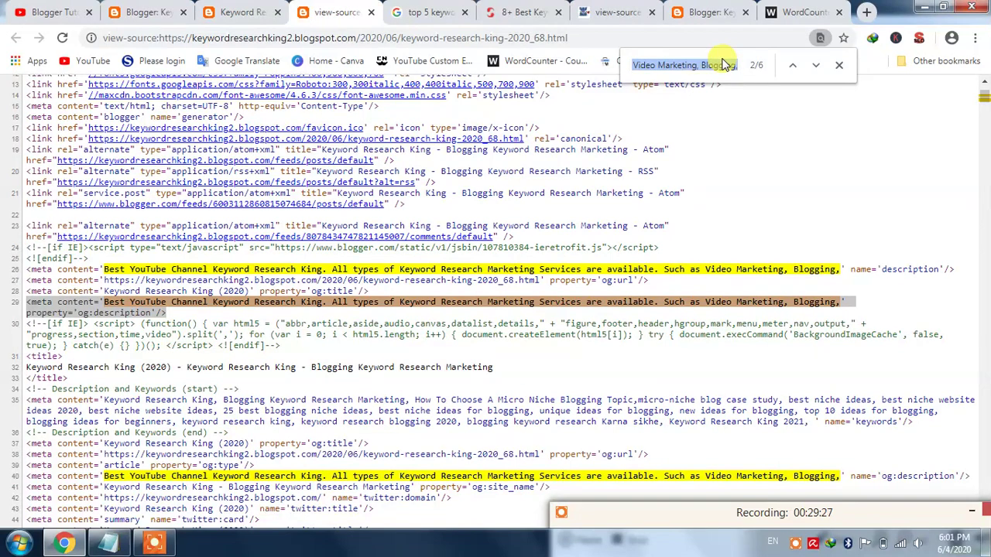
Return to the Google results for "top 5 keyword research tools" and open the OptinMonster "13 Best Keyword Research Tools" result in a new tab.
click(421, 12)
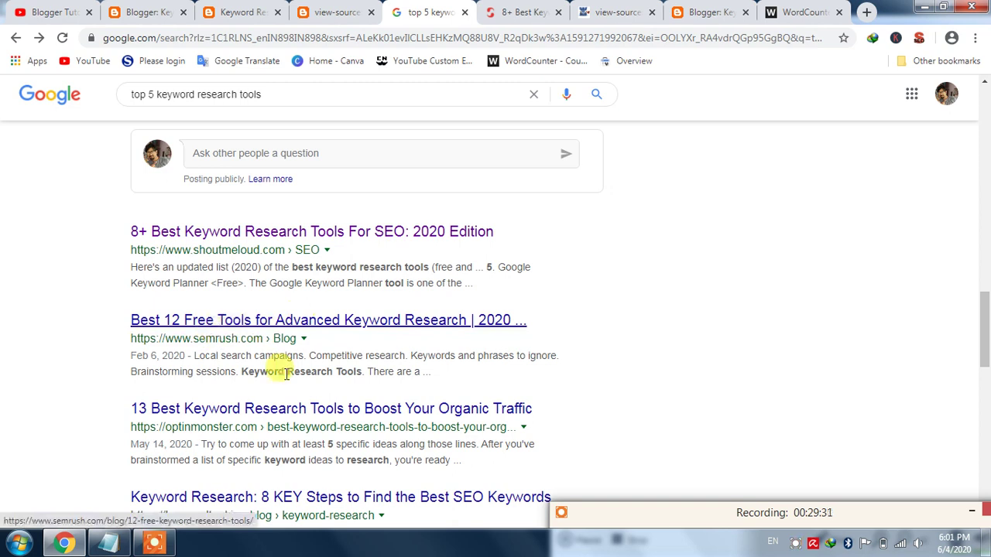
right_click(242, 414)
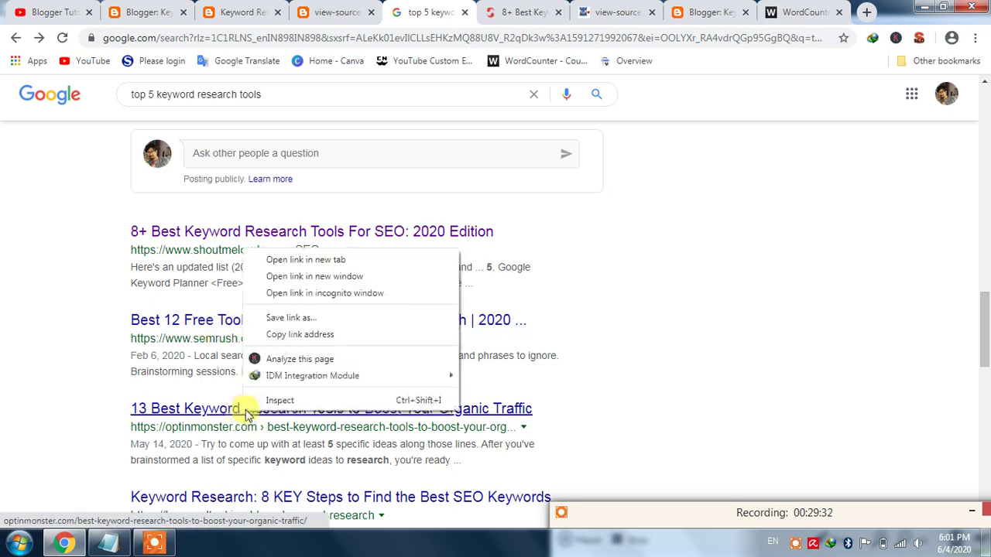
click(285, 260)
click(476, 9)
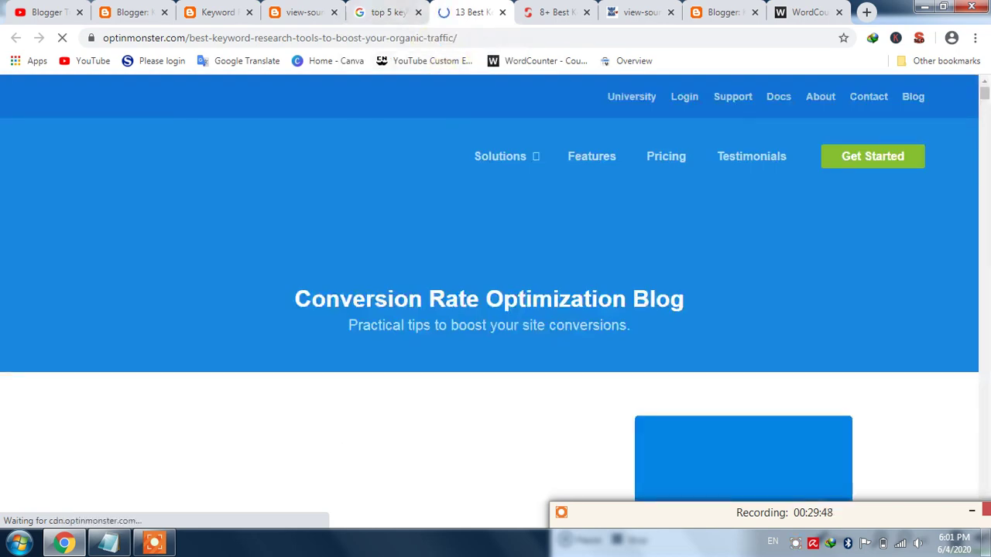
Copy the opening words of the OptinMonster result's snippet, "Try to come up with at leas", from the Google results.
click(379, 15)
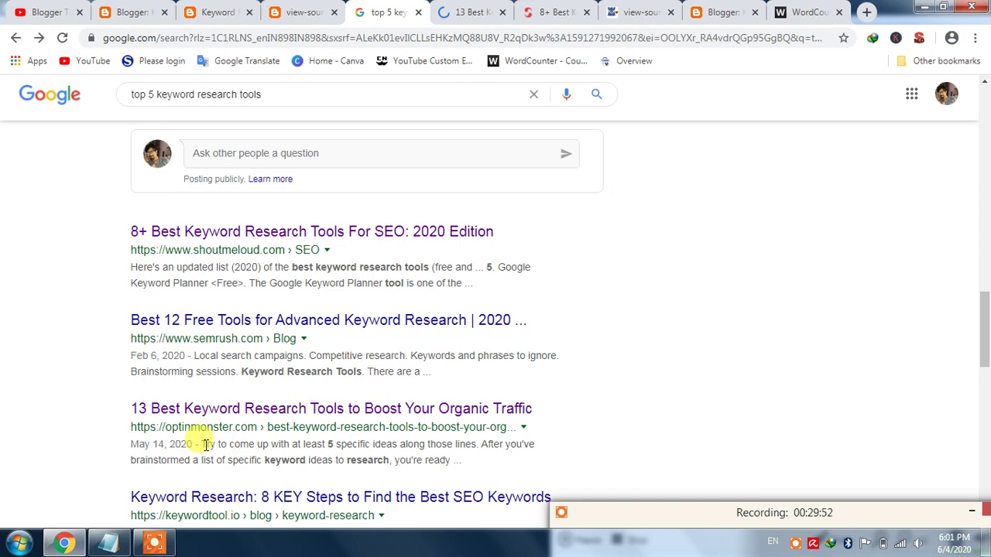
drag(203, 444, 331, 444)
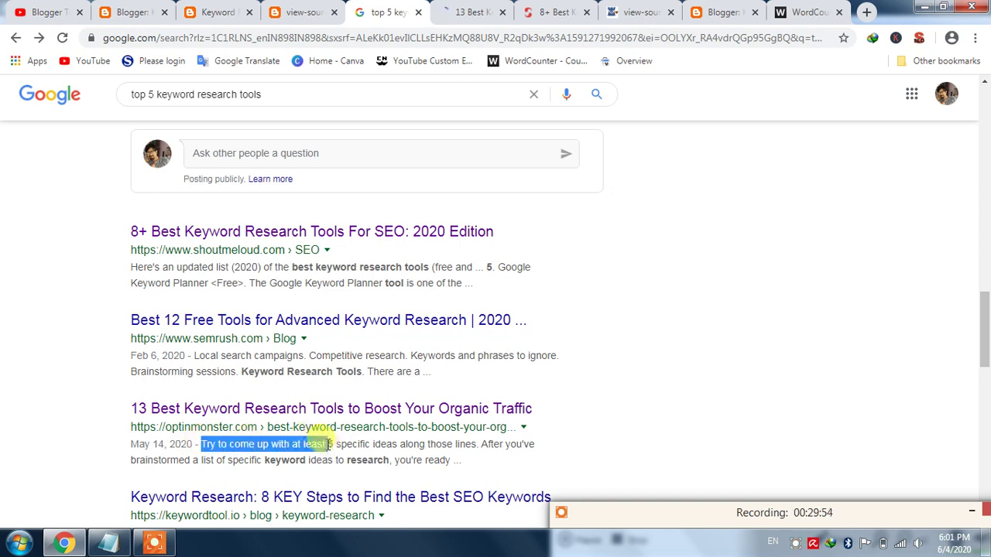
click(328, 444)
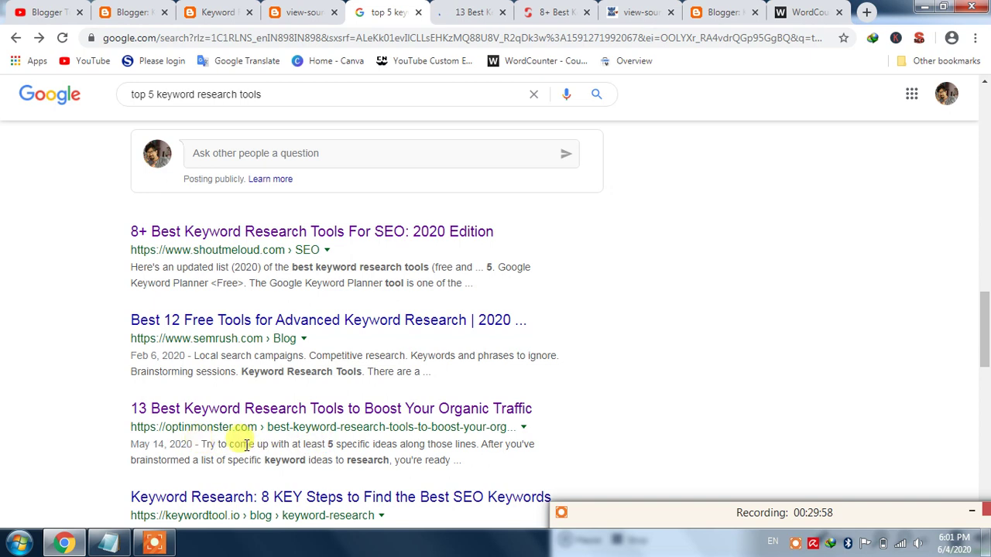
drag(202, 445, 323, 446)
key(ctrl+c)
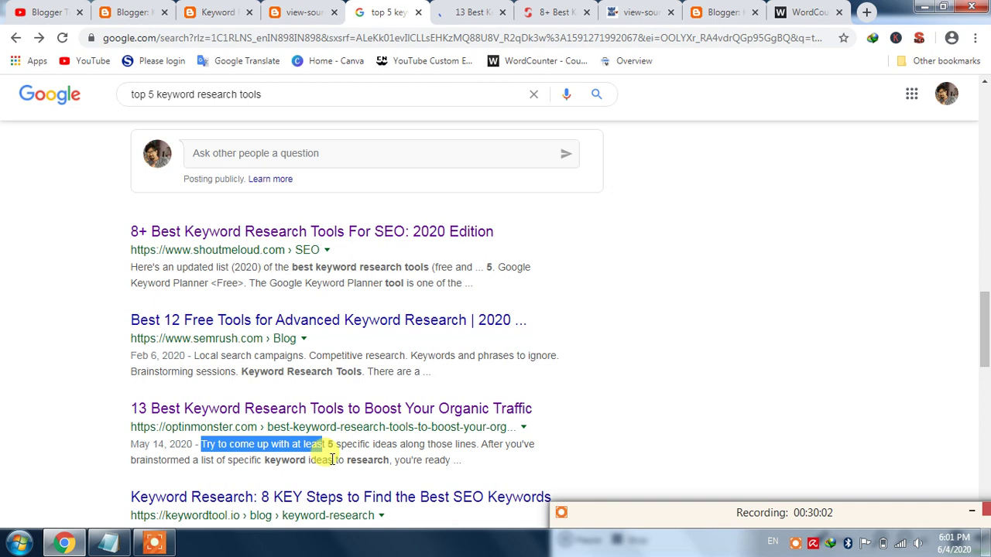
Open the OptinMonster article's page source and search it for the copied snippet text.
click(466, 12)
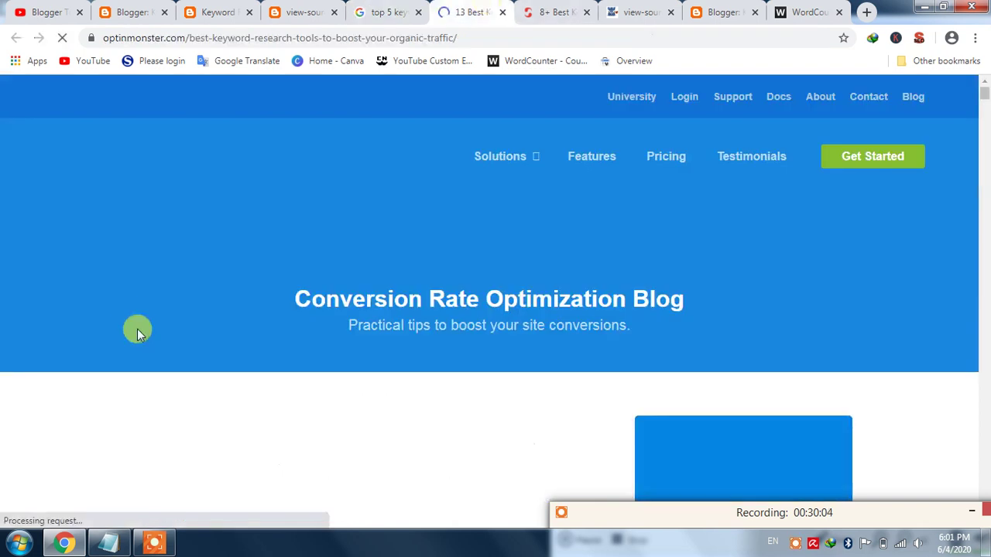
right_click(134, 315)
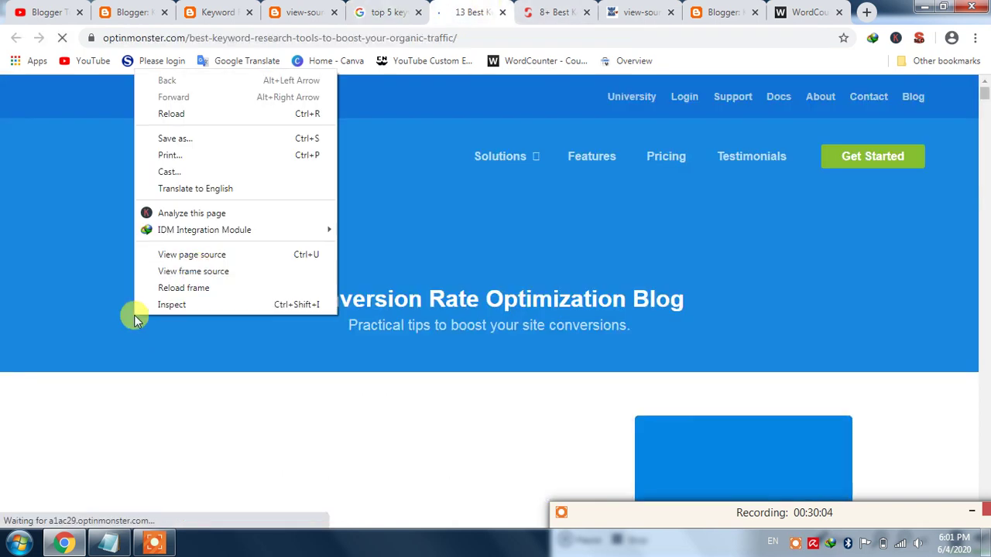
click(204, 255)
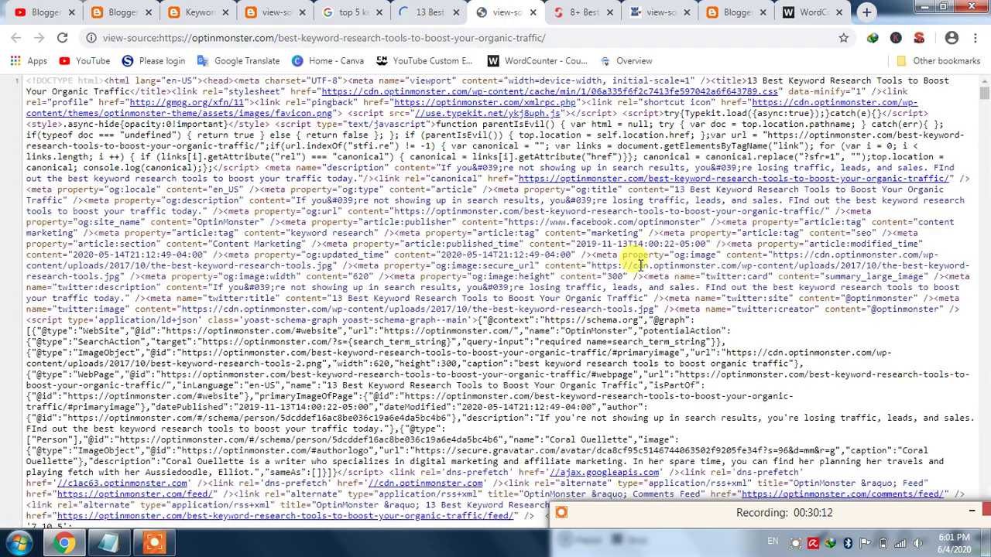
key(ctrl+f)
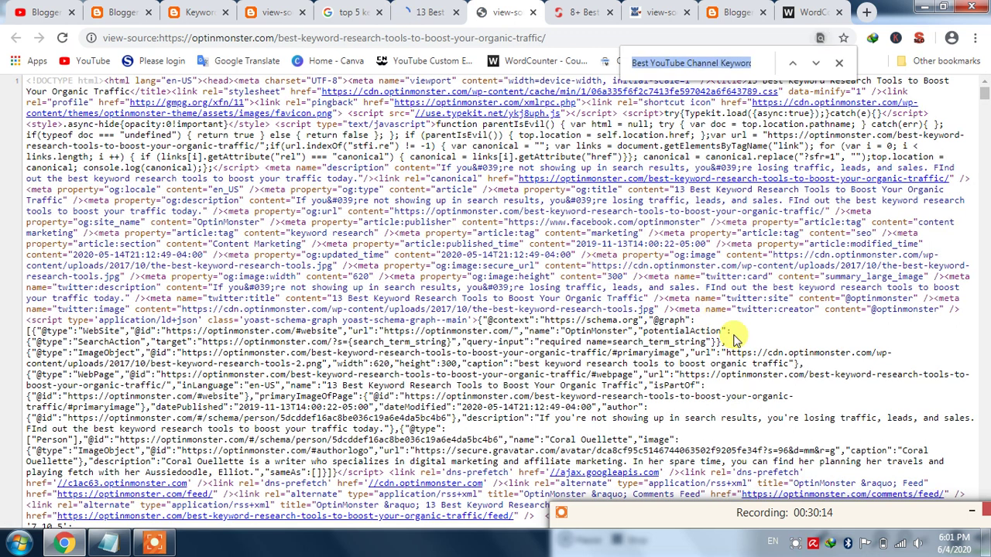
key(ctrl+v)
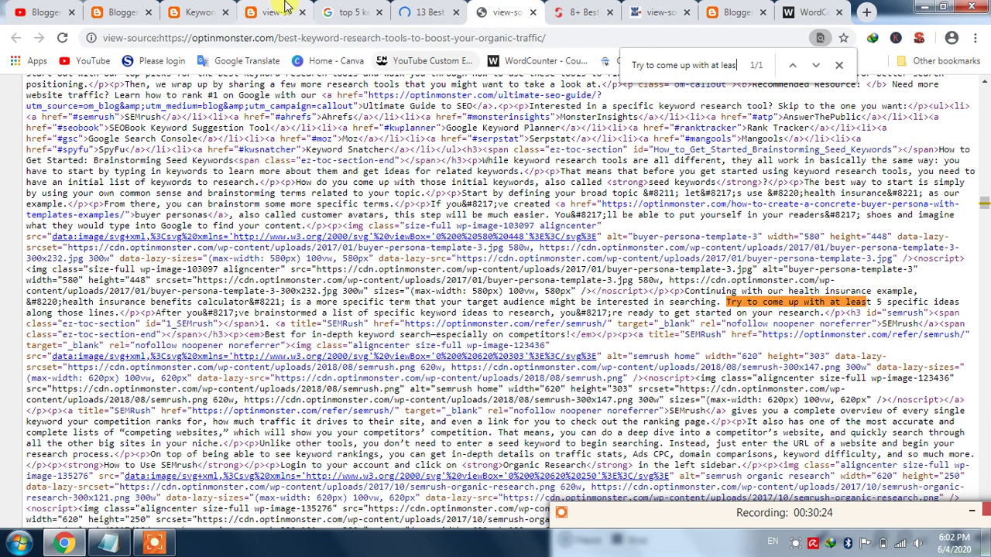
Go to the next search description match in the blog post's page source and compare it with the snippet match in OptinMonster's source.
click(287, 9)
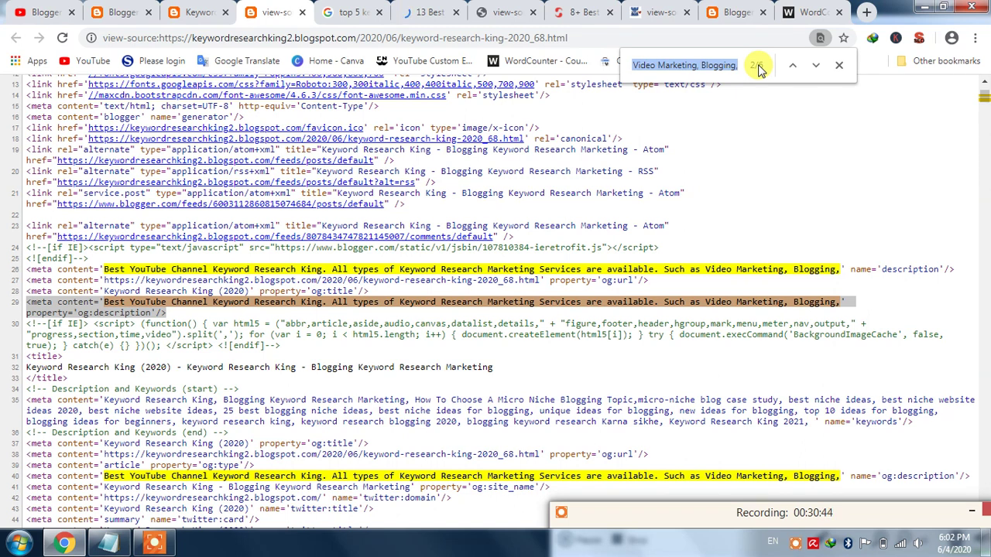
double_click(718, 66)
key(Return)
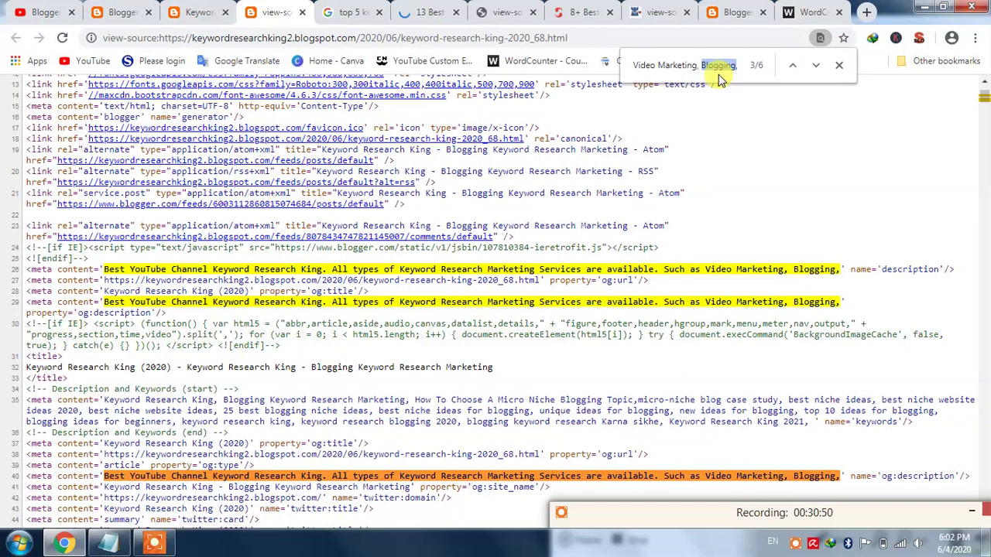
triple_click(706, 68)
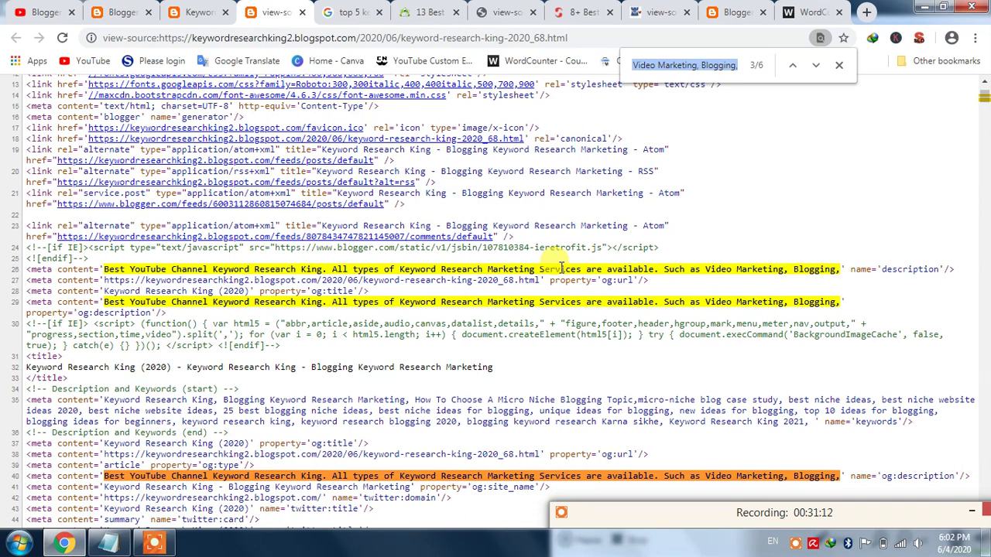
click(517, 13)
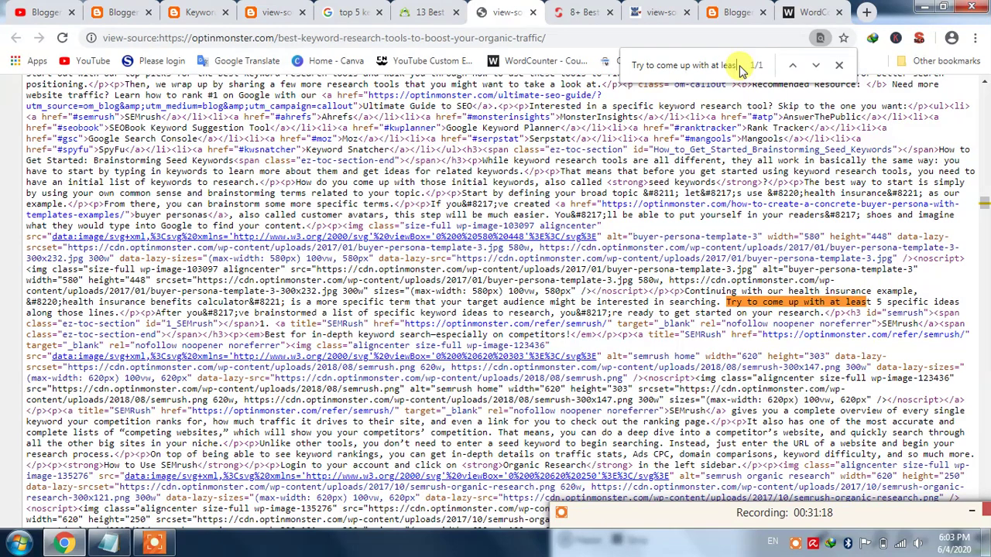
click(272, 12)
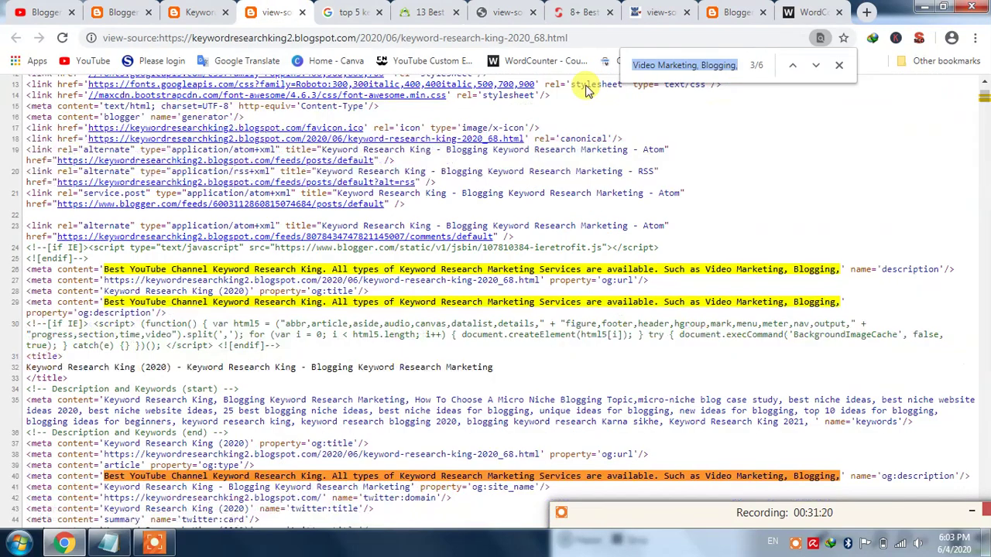
click(694, 67)
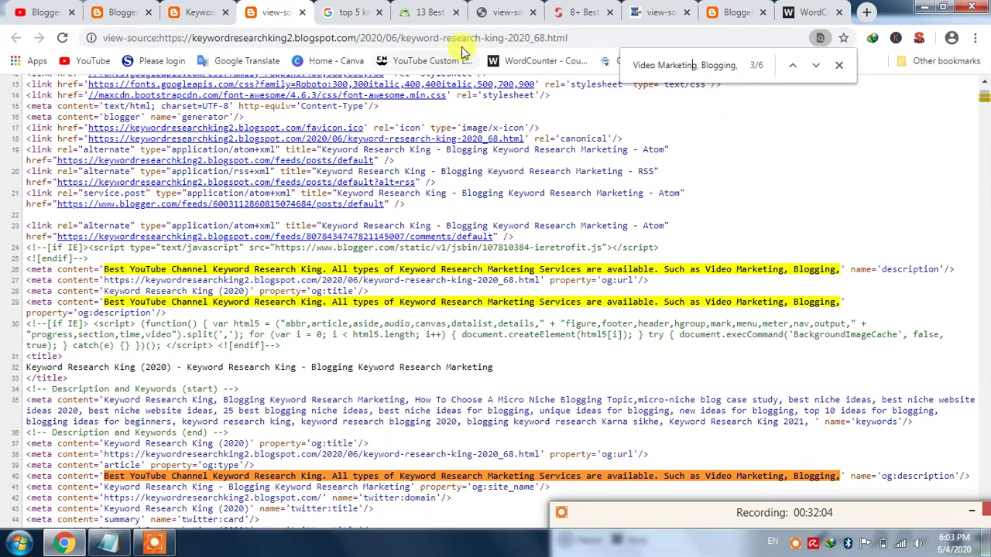
Check the published "Keyword Research King (2020)" post and the Blogger list of all posts, and return to the post's page source.
click(170, 8)
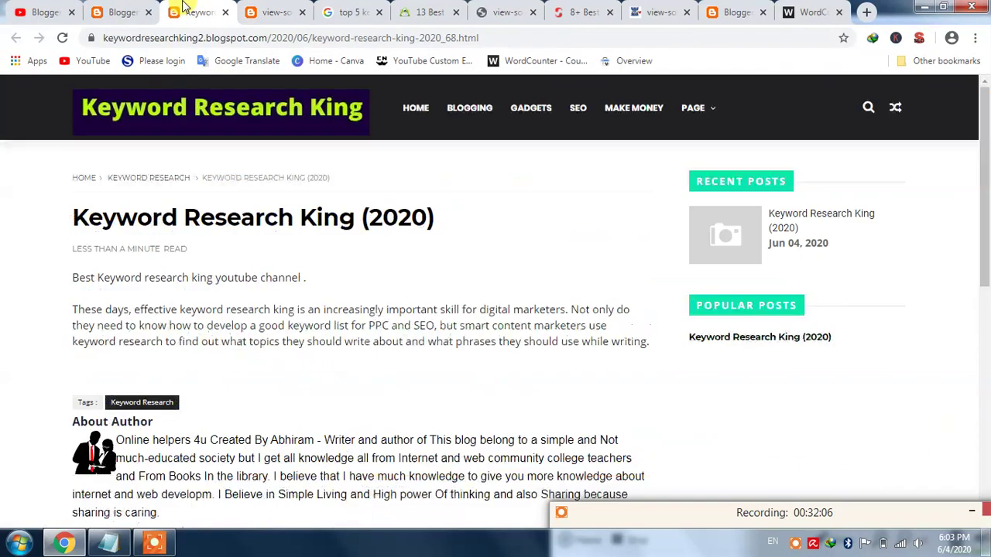
click(123, 12)
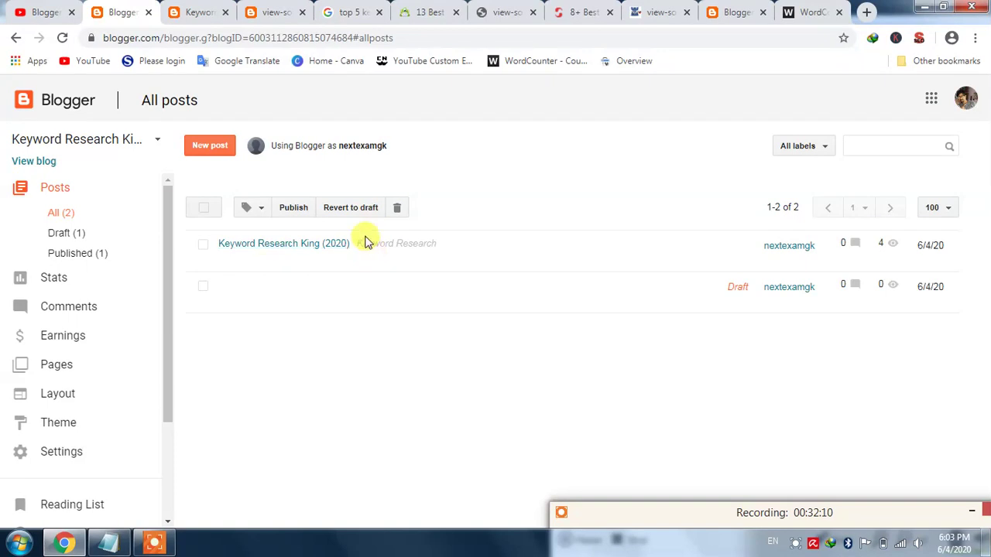
mouse_move(365, 247)
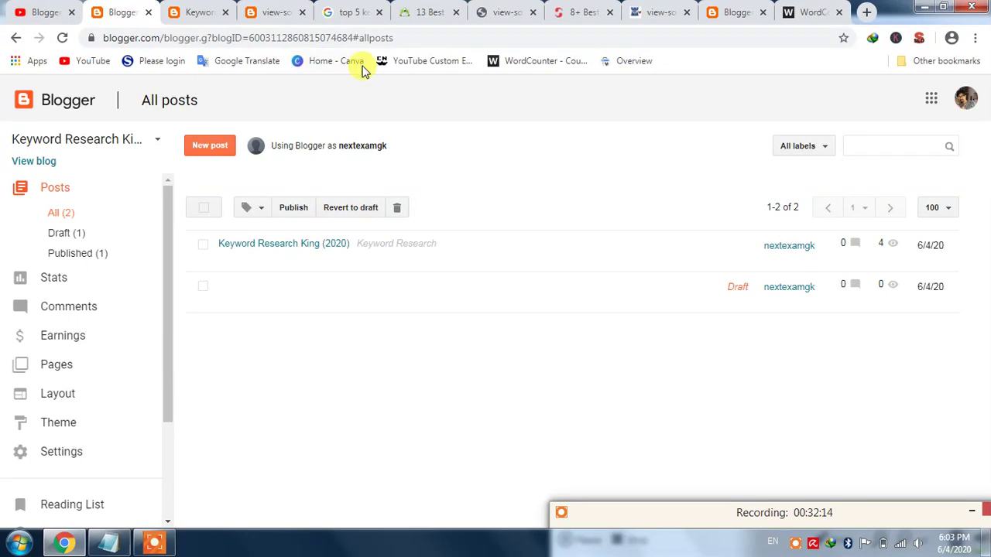
click(263, 9)
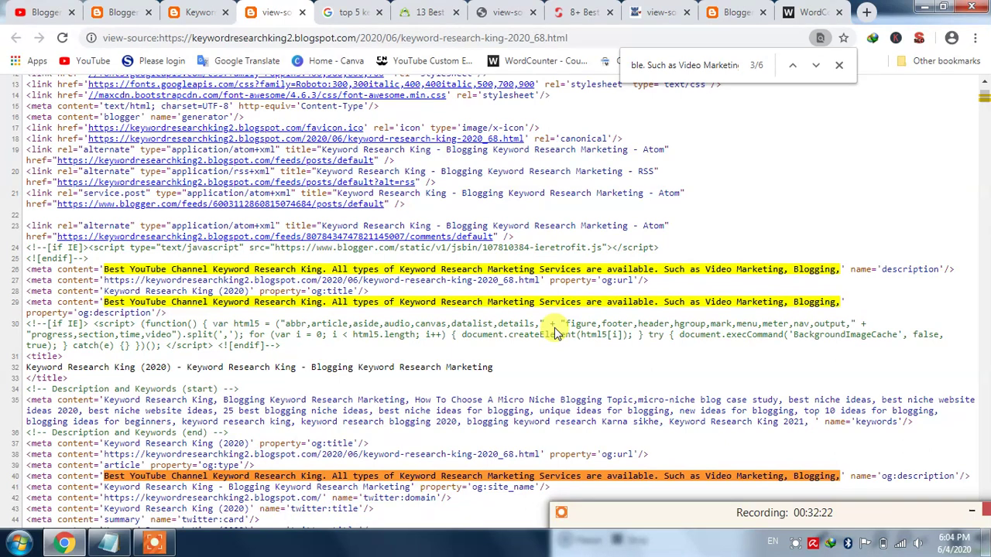
mouse_move(664, 513)
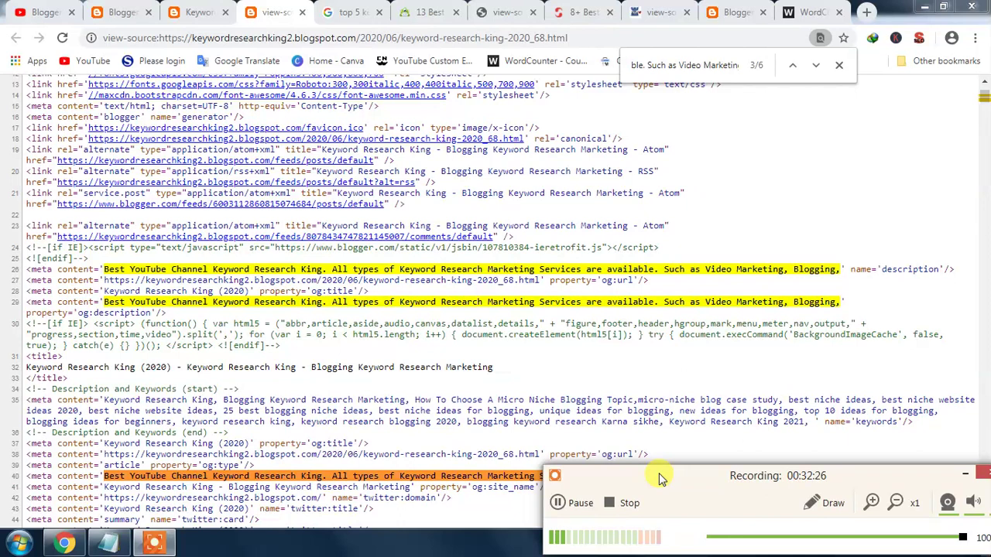
click(626, 504)
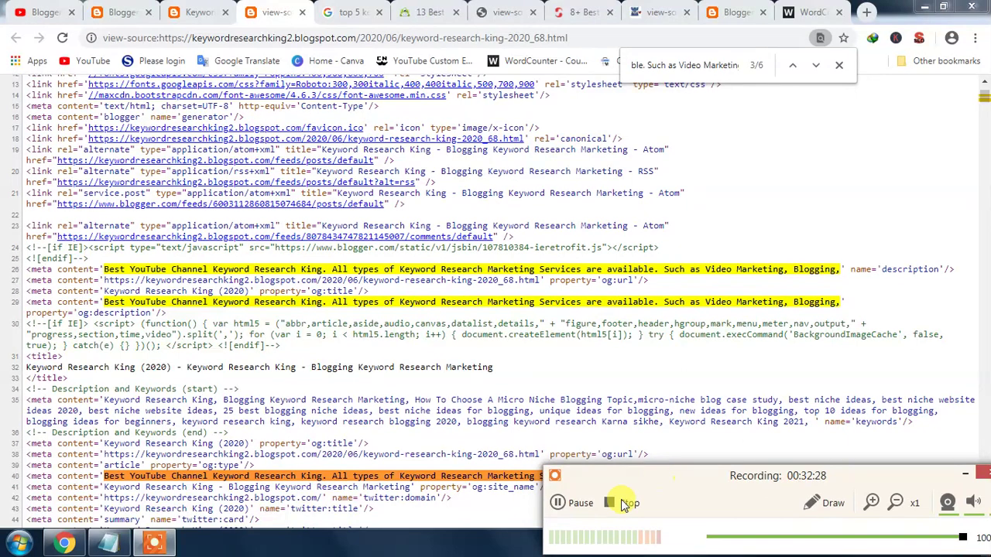